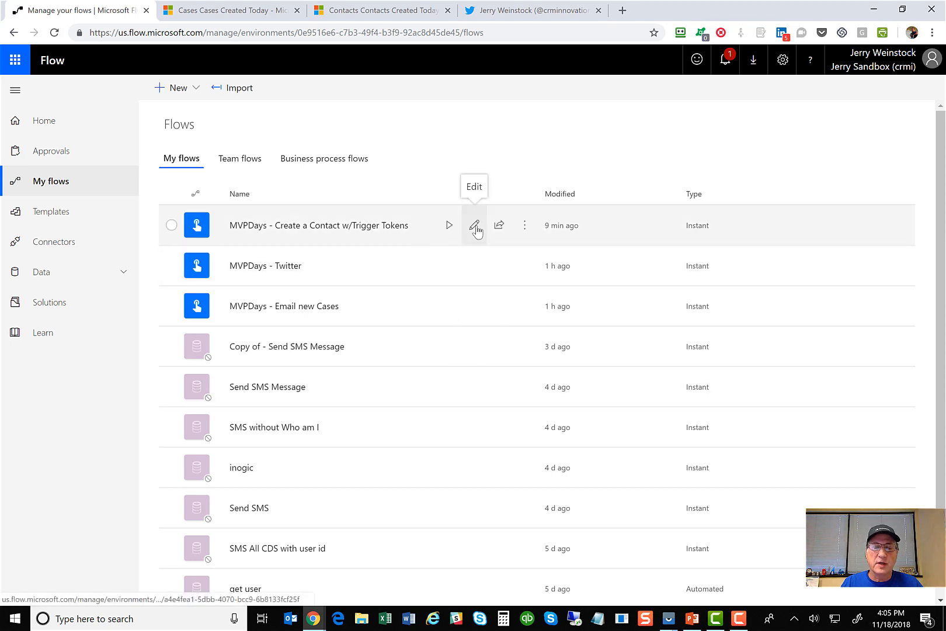
Open the "MVPDays - Create a Contact w/Trigger Tokens" flow for editing and expand its manual trigger and Create a Contact record action for review.
{"action": "left_click", "coordinate": [474, 226]}
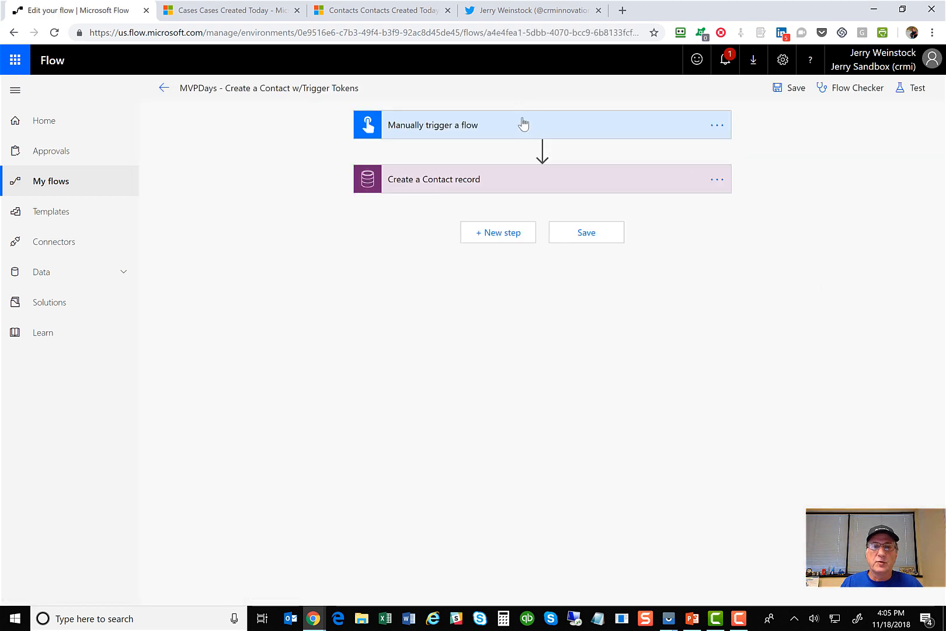
{"action": "left_click", "coordinate": [523, 121]}
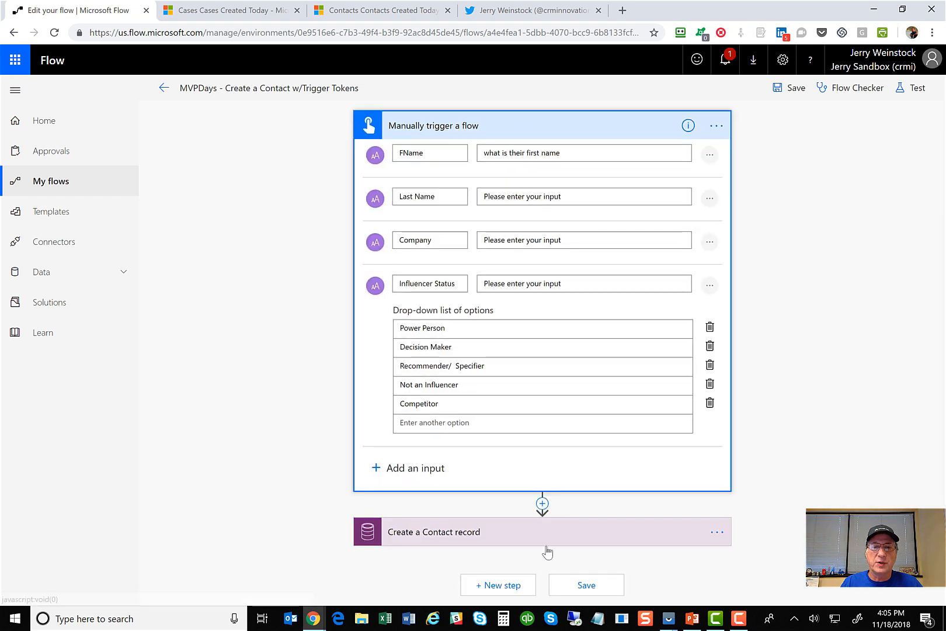
{"action": "left_click", "coordinate": [570, 530]}
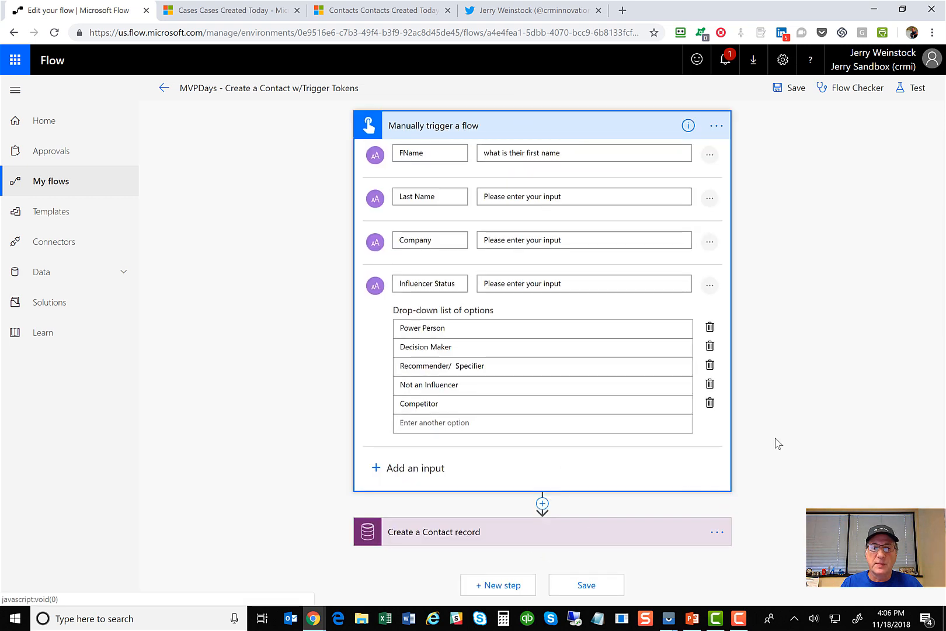
{"action": "scroll", "coordinate": [618, 407], "scroll_direction": "down", "scroll_amount": 3}
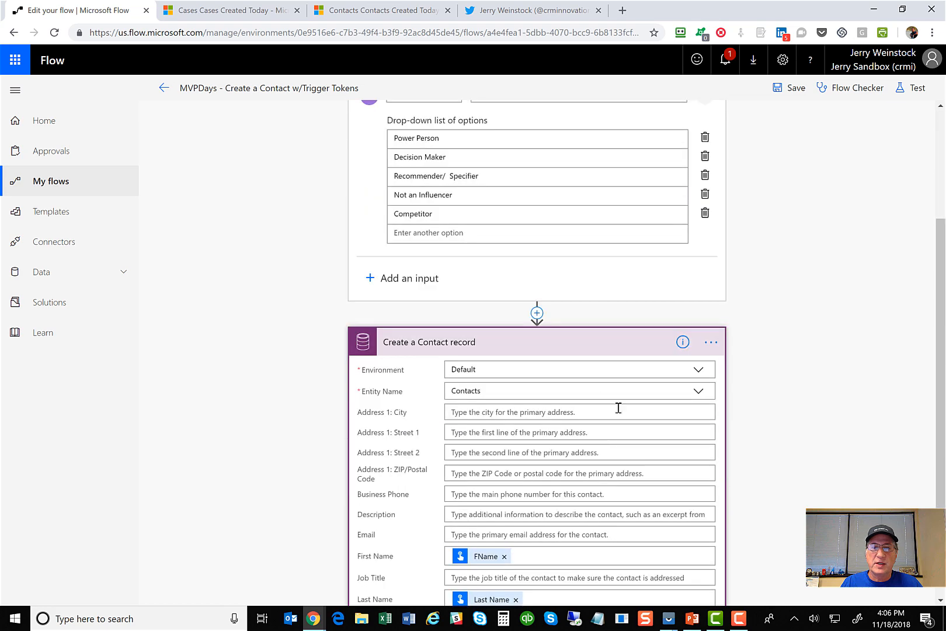
{"action": "scroll", "coordinate": [835, 351], "scroll_direction": "up", "scroll_amount": 2}
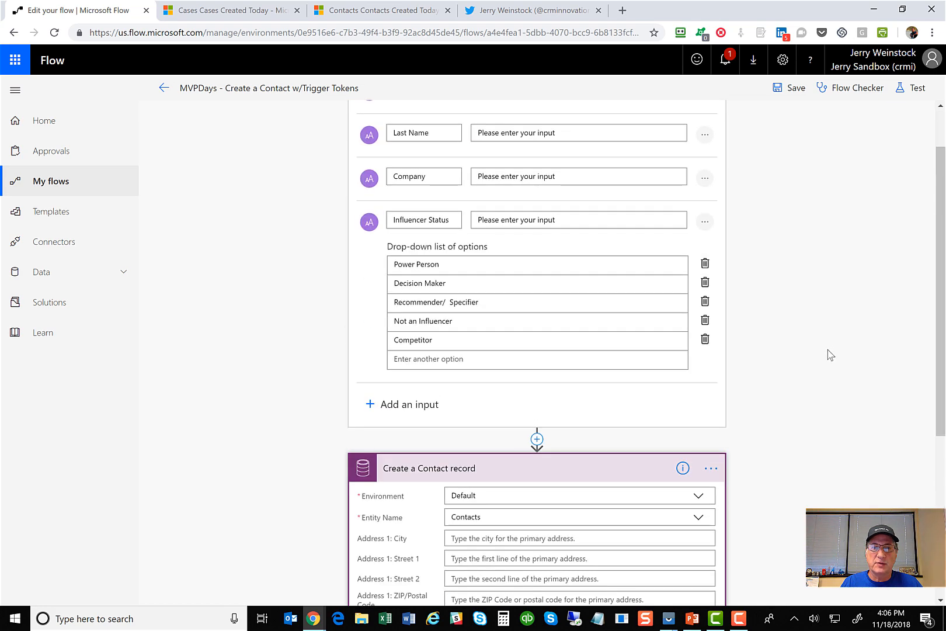
{"action": "scroll", "coordinate": [827, 356], "scroll_direction": "up", "scroll_amount": 1}
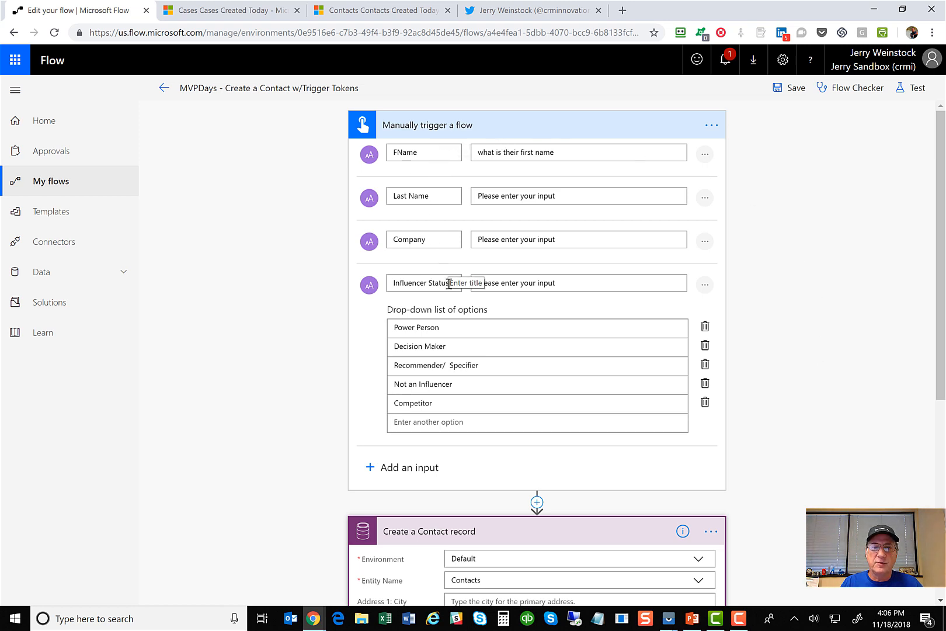
Rename the FName input of the manual trigger to "First Name".
{"action": "left_click_drag", "start_coordinate": [431, 150], "coordinate": [387, 164]}
{"action": "type", "text": "F"}
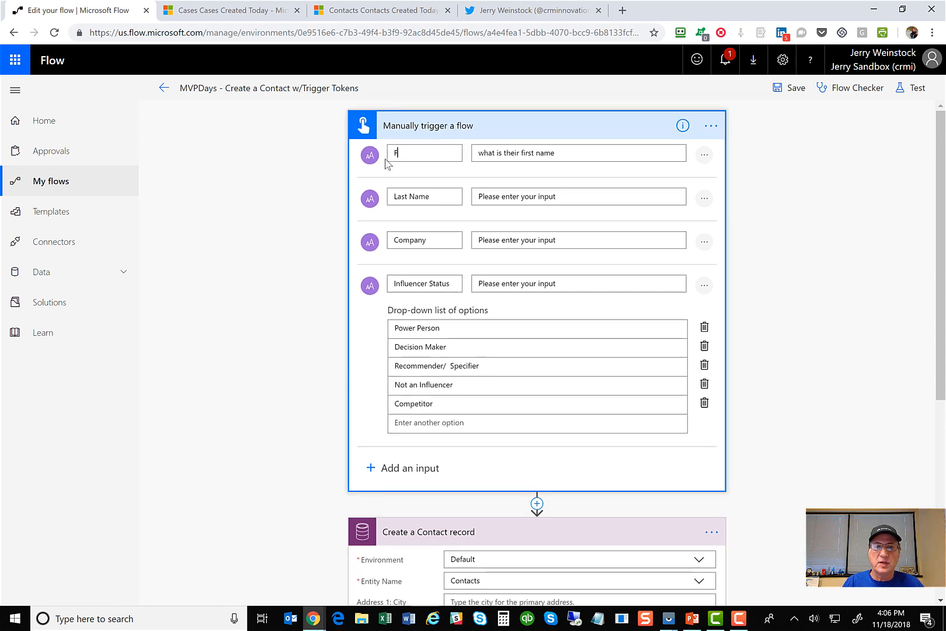
{"action": "type", "text": "iret Name"}
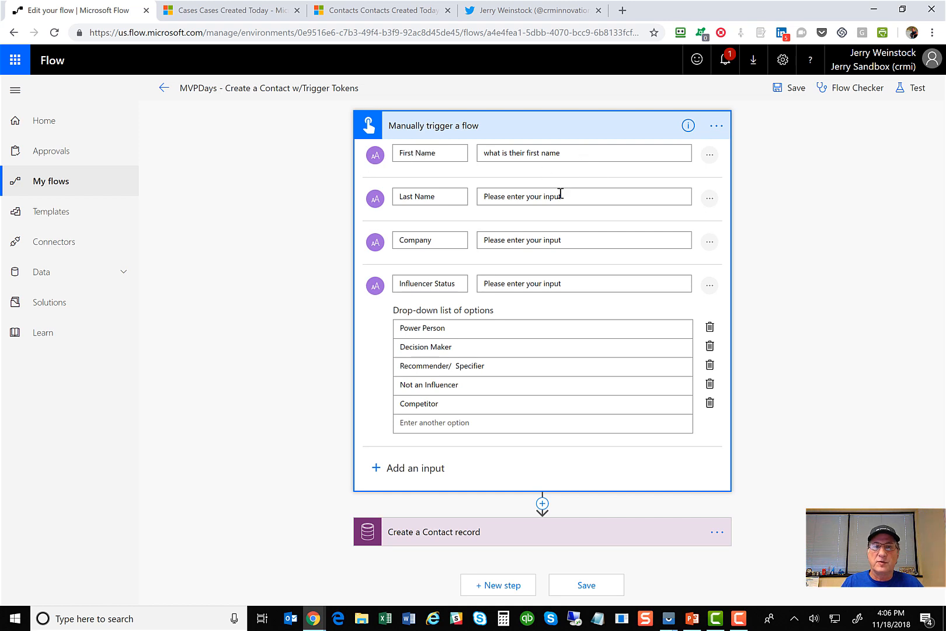
Set the Last Name input's prompt to "Last name please" and delete the Competitor option from the Influencer Status list.
{"action": "left_click_drag", "start_coordinate": [626, 200], "coordinate": [459, 195]}
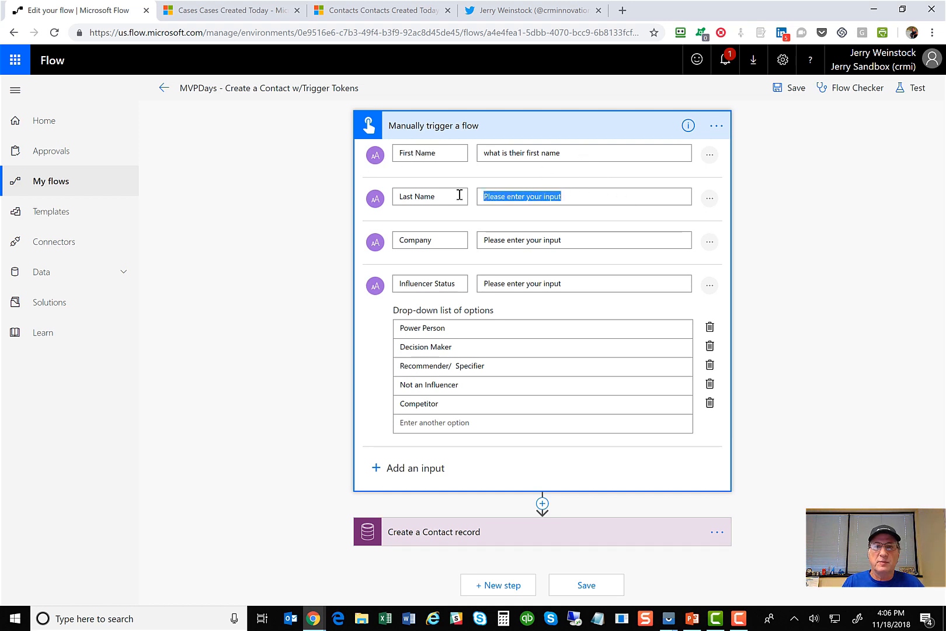
{"action": "type", "text": "Last name please"}
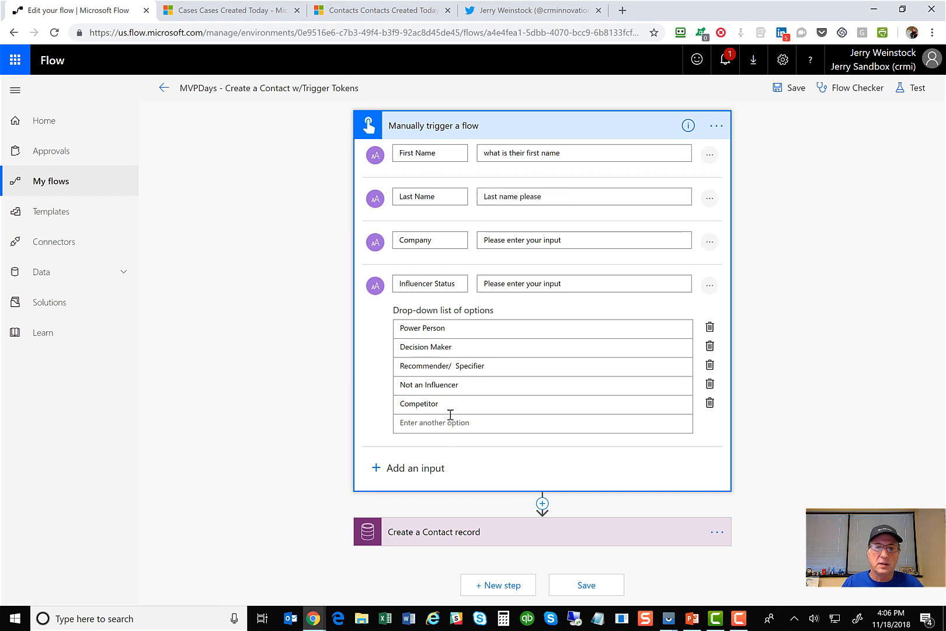
{"action": "left_click", "coordinate": [401, 404]}
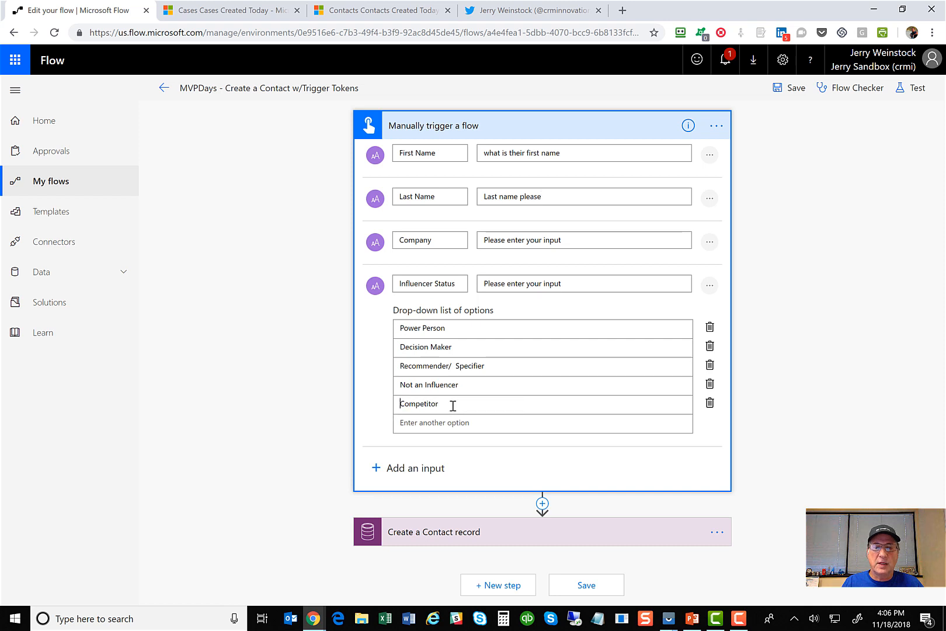
{"action": "left_click", "coordinate": [709, 403]}
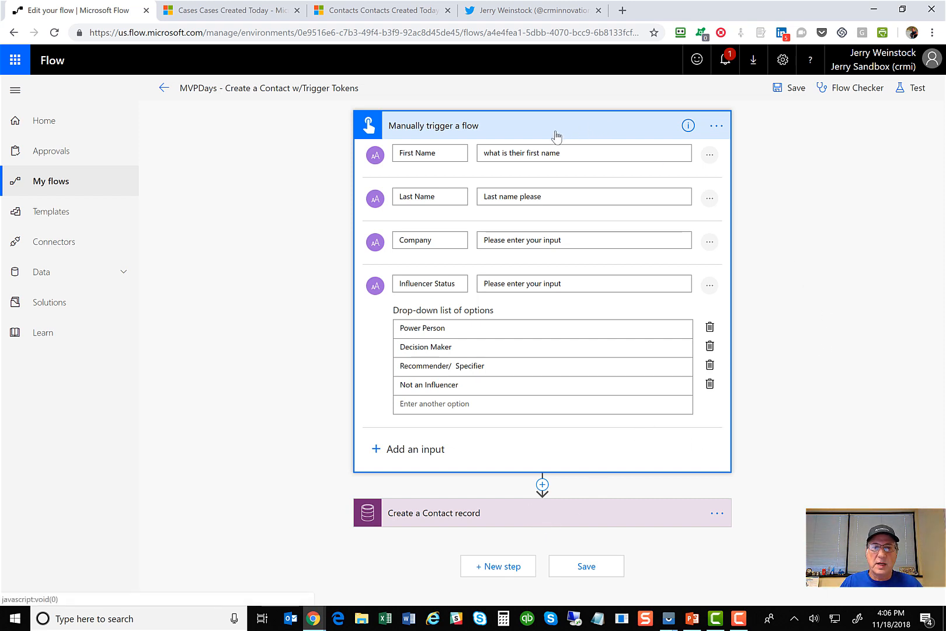
Expand the Create a Contact record action and select Contacts as its entity name.
{"action": "left_click", "coordinate": [545, 519]}
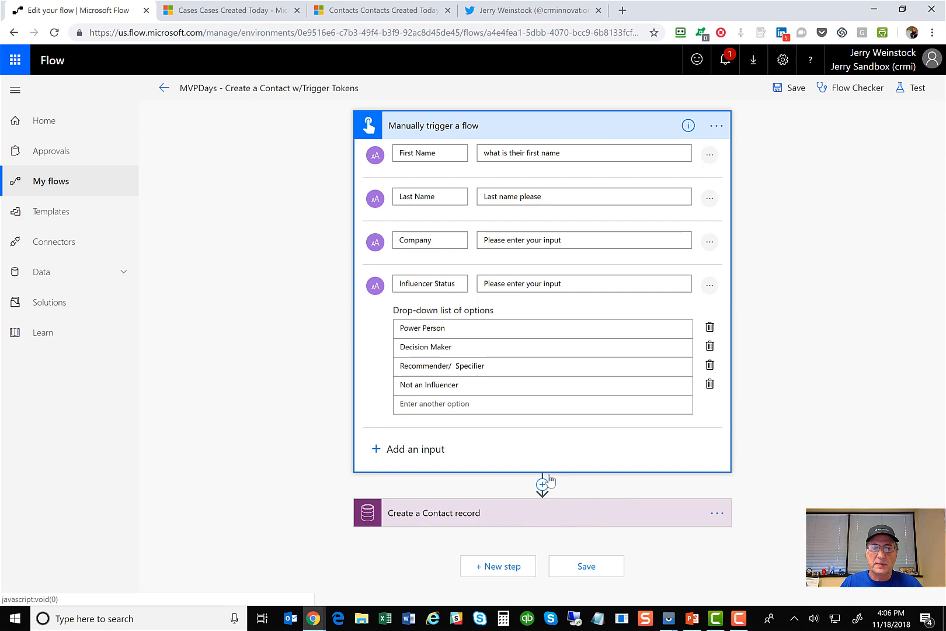
{"action": "scroll", "coordinate": [792, 350], "scroll_direction": "down", "scroll_amount": 3}
{"action": "scroll", "coordinate": [822, 350], "scroll_direction": "down", "scroll_amount": 3}
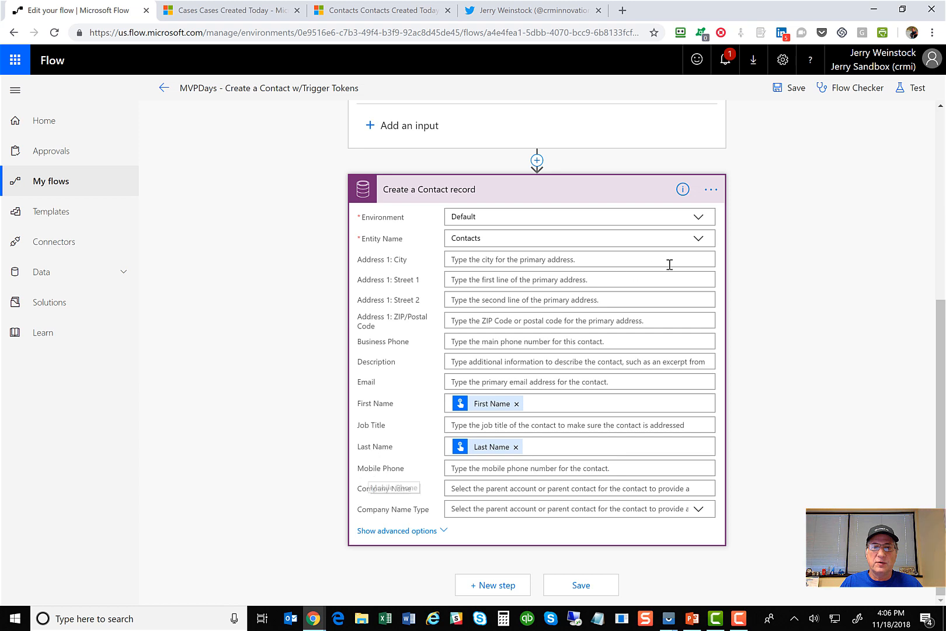
{"action": "left_click", "coordinate": [699, 219]}
{"action": "left_click", "coordinate": [699, 220]}
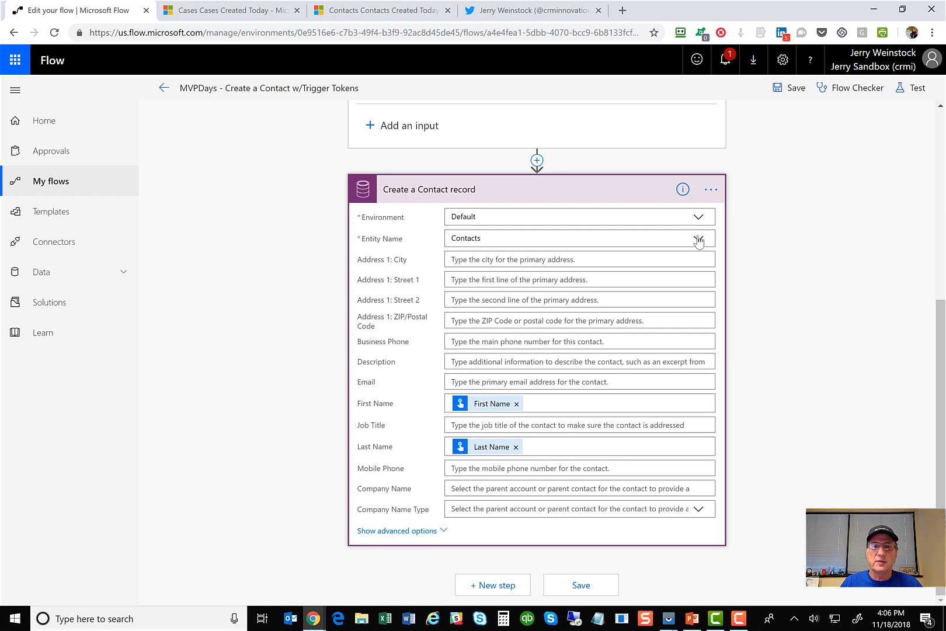
{"action": "left_click", "coordinate": [699, 239]}
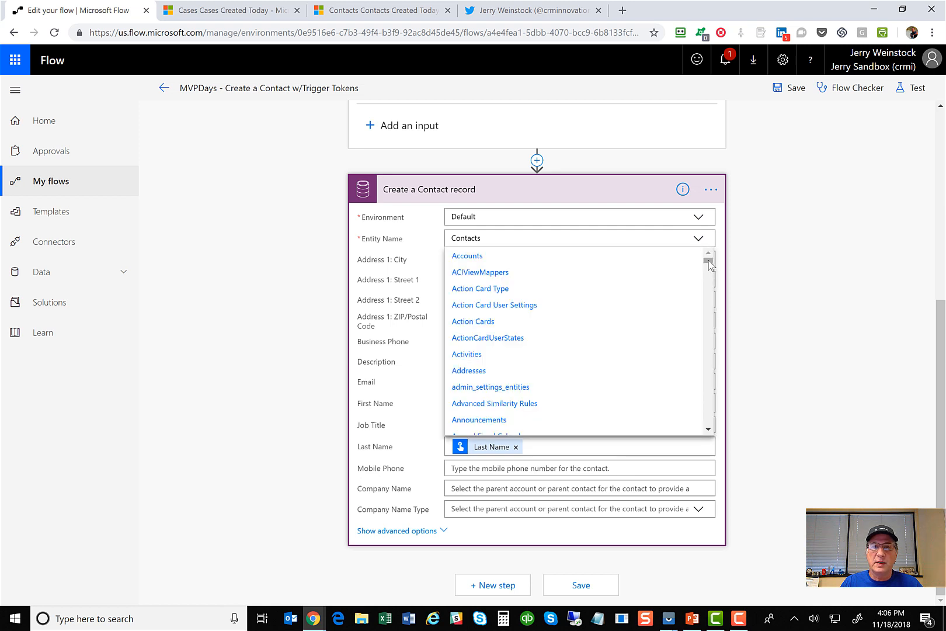
{"action": "left_click_drag", "start_coordinate": [709, 265], "coordinate": [708, 283]}
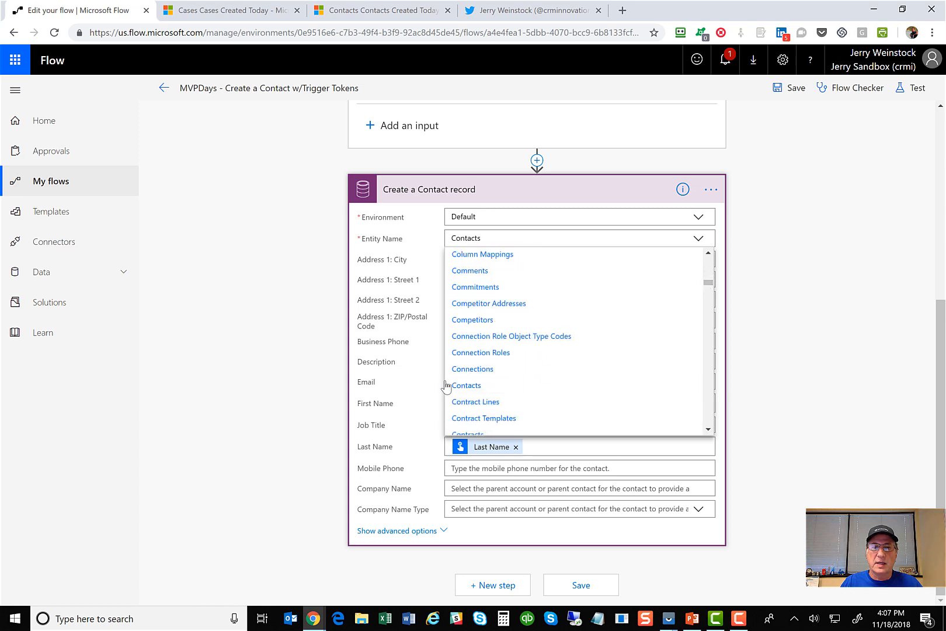
{"action": "left_click", "coordinate": [465, 385]}
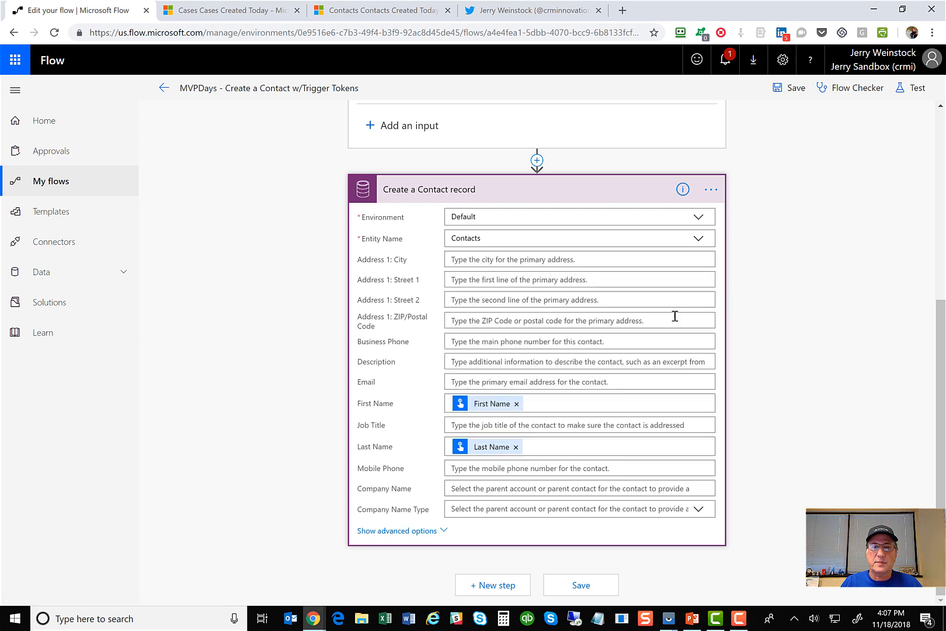
Show the advanced options of the Create a Contact record action.
{"action": "left_click", "coordinate": [436, 539]}
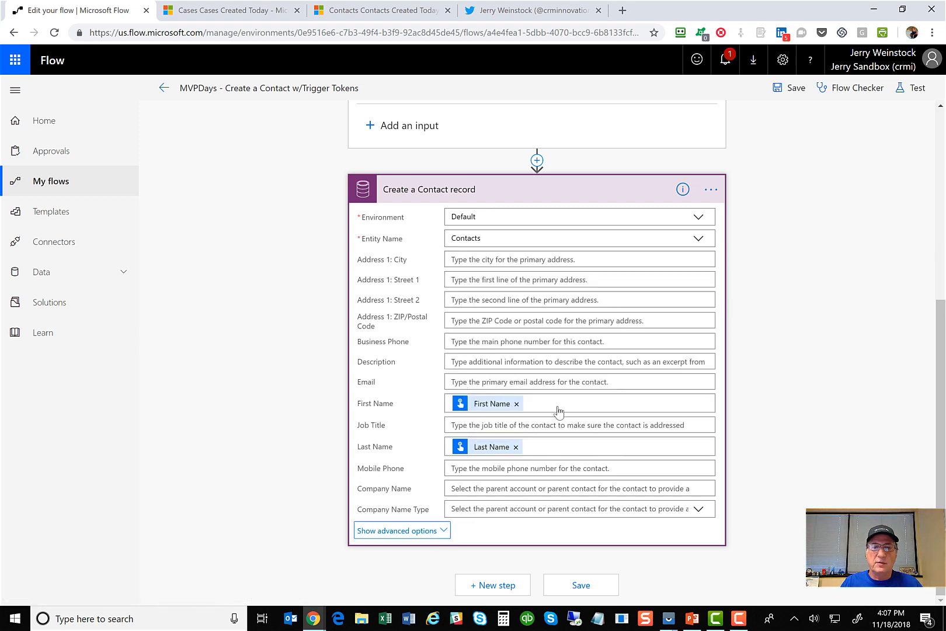
{"action": "left_click", "coordinate": [404, 539]}
{"action": "scroll", "coordinate": [643, 335], "scroll_direction": "down", "scroll_amount": 3}
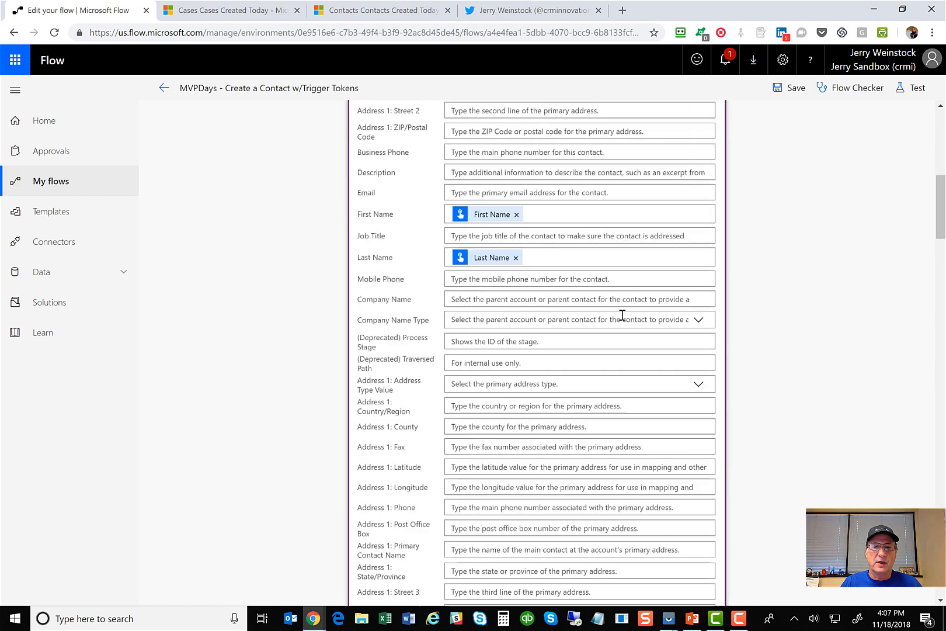
Insert another First Name token from the trigger into the contact's First Name field, and remove that duplicate.
{"action": "left_click", "coordinate": [561, 216]}
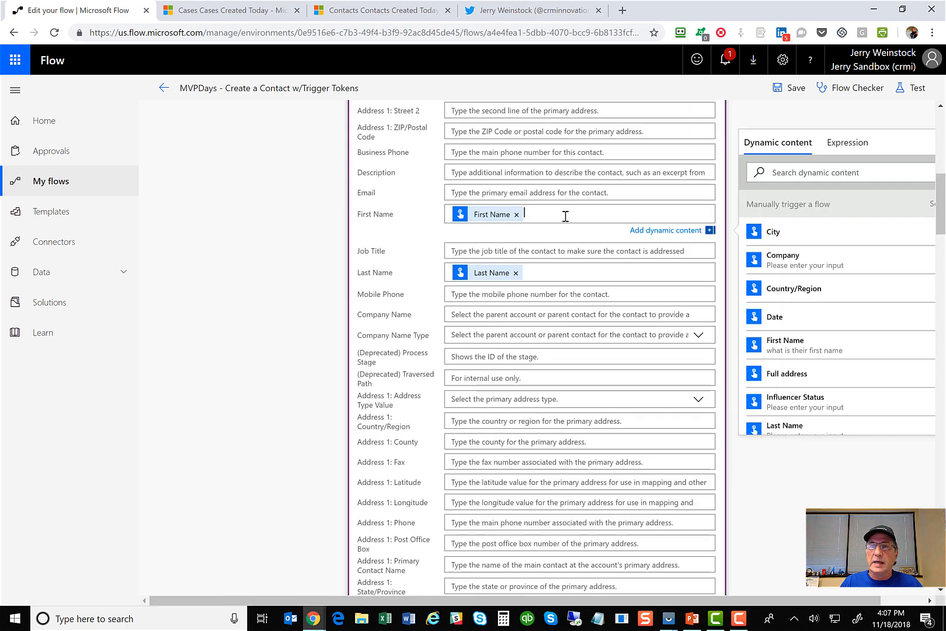
{"action": "left_click_drag", "start_coordinate": [584, 600], "coordinate": [723, 609]}
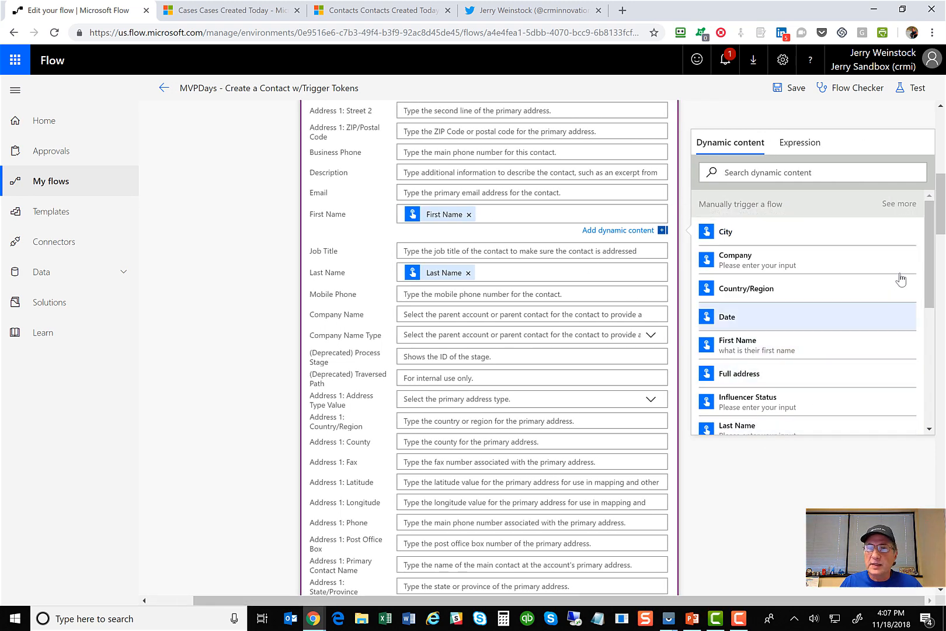
{"action": "left_click", "coordinate": [777, 352]}
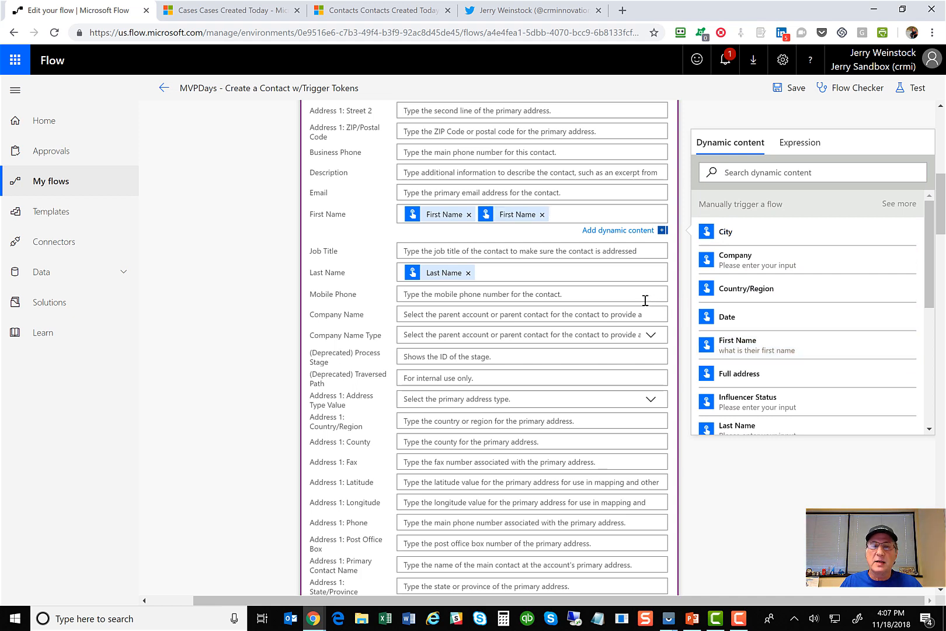
{"action": "left_click", "coordinate": [542, 214]}
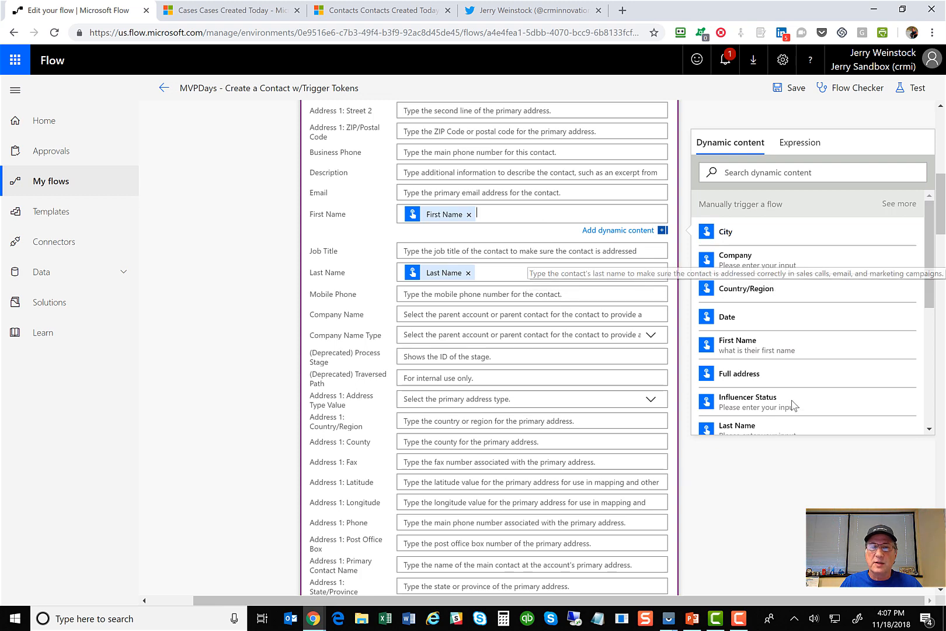
Search the dynamic content for "last" to insert another Last Name token into the contact's Last Name field, and remove that duplicate.
{"action": "left_click", "coordinate": [763, 229]}
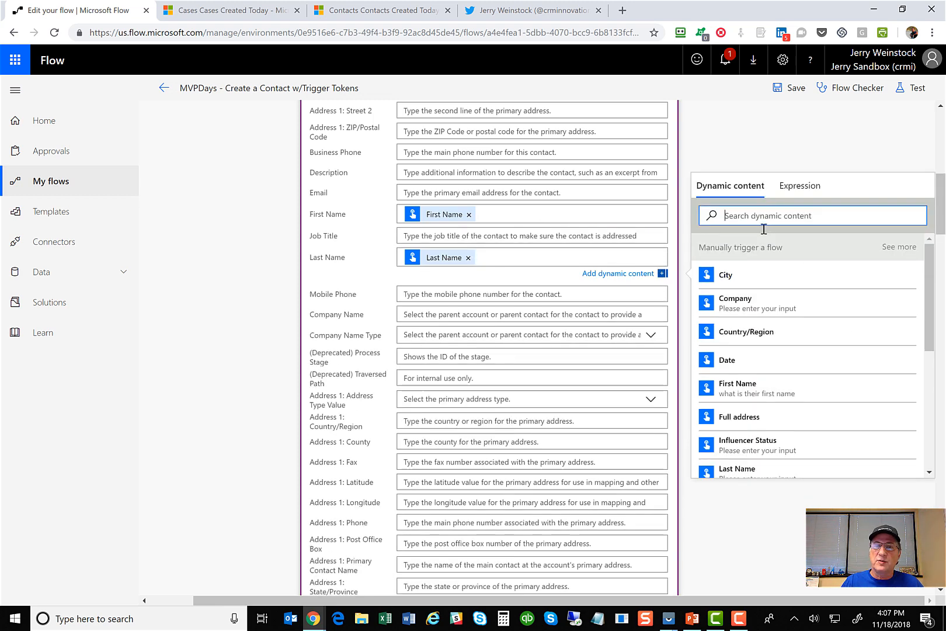
{"action": "type", "text": "last"}
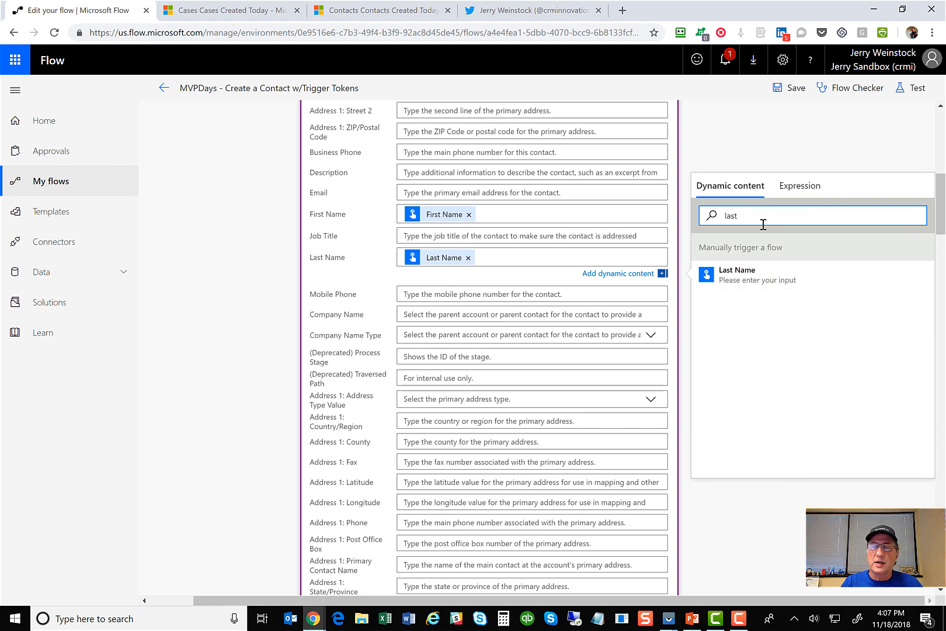
{"action": "left_click", "coordinate": [743, 278]}
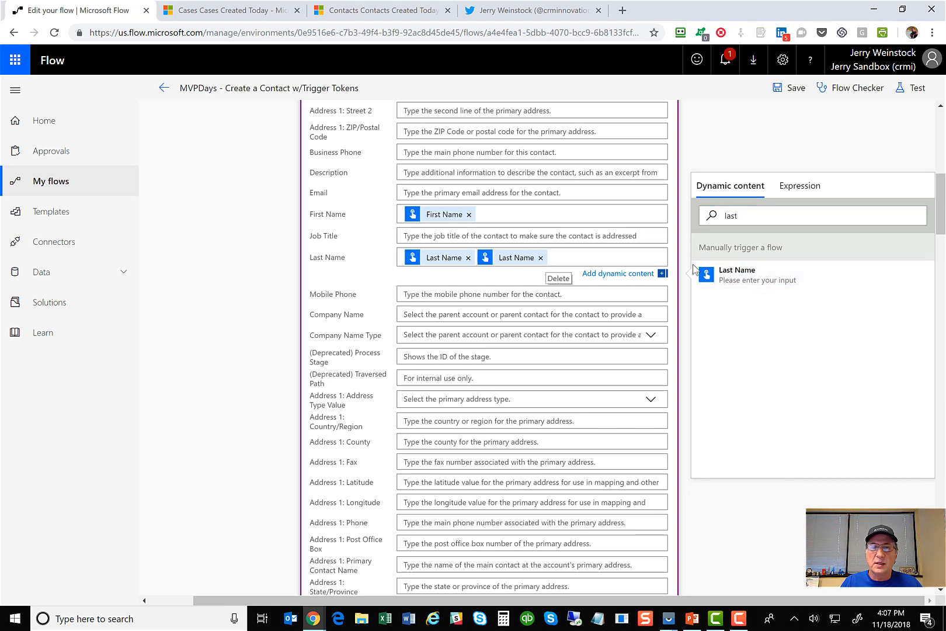
{"action": "left_click", "coordinate": [540, 258]}
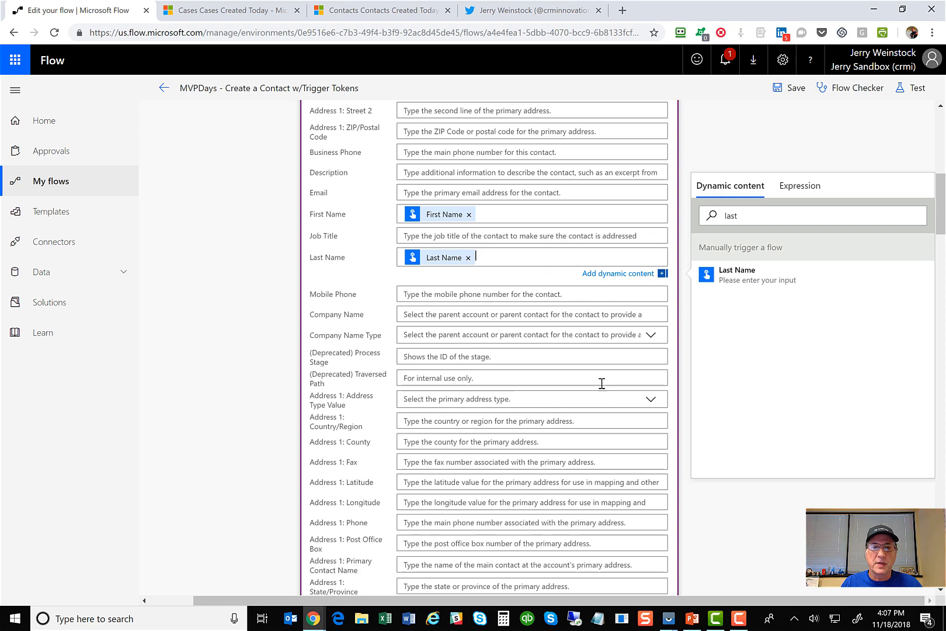
Examine the advanced contact fields, including the tokens mapped to Buying Influence, Company Human Readable and Trigger Tokens.
{"action": "scroll", "coordinate": [602, 374], "scroll_direction": "down", "scroll_amount": 7}
{"action": "scroll", "coordinate": [602, 329], "scroll_direction": "down", "scroll_amount": 10}
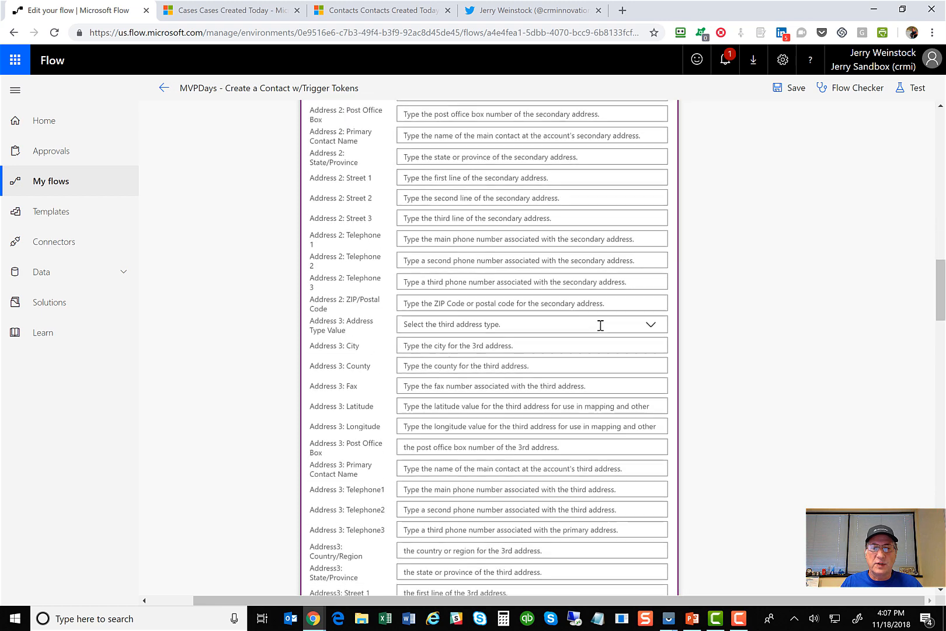
{"action": "scroll", "coordinate": [600, 325], "scroll_direction": "down", "scroll_amount": 5}
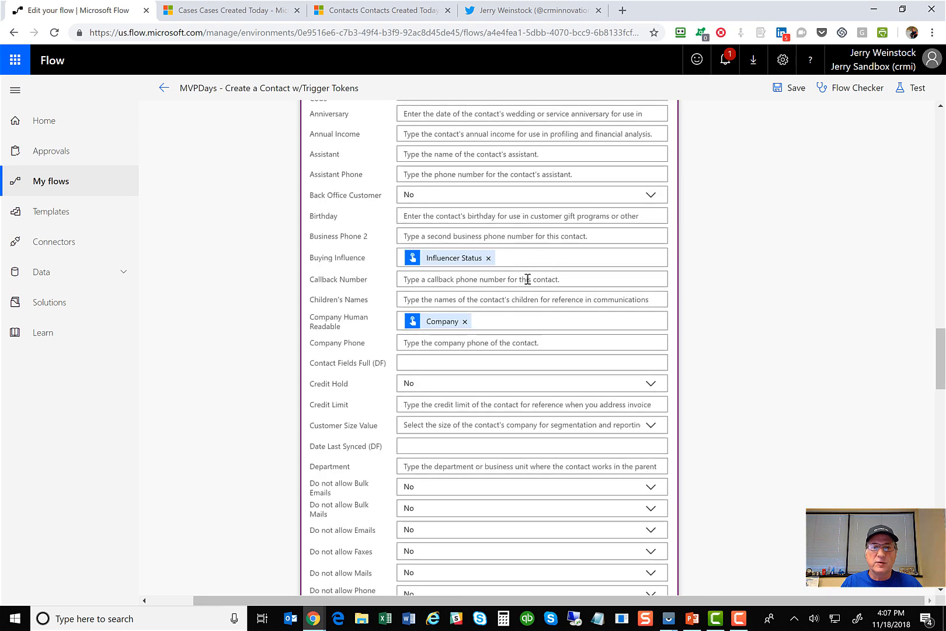
{"action": "scroll", "coordinate": [517, 323], "scroll_direction": "down", "scroll_amount": 12}
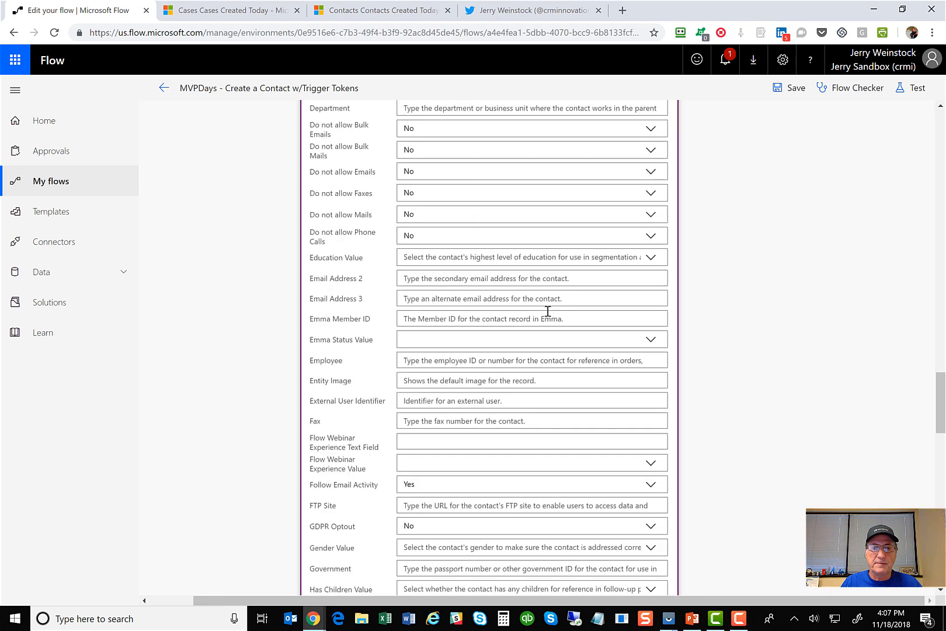
{"action": "scroll", "coordinate": [548, 311], "scroll_direction": "down", "scroll_amount": 12}
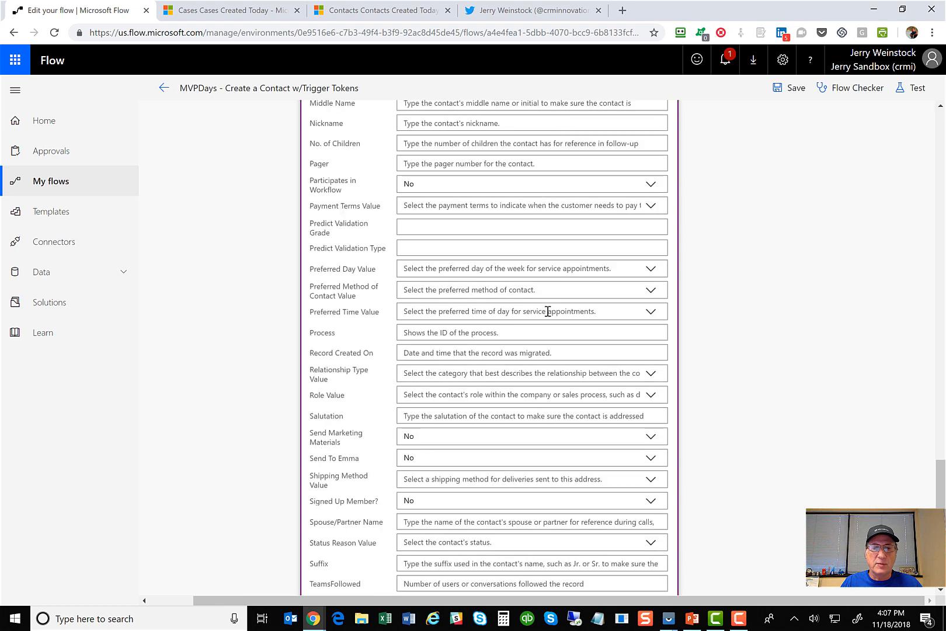
{"action": "scroll", "coordinate": [548, 311], "scroll_direction": "down", "scroll_amount": 2}
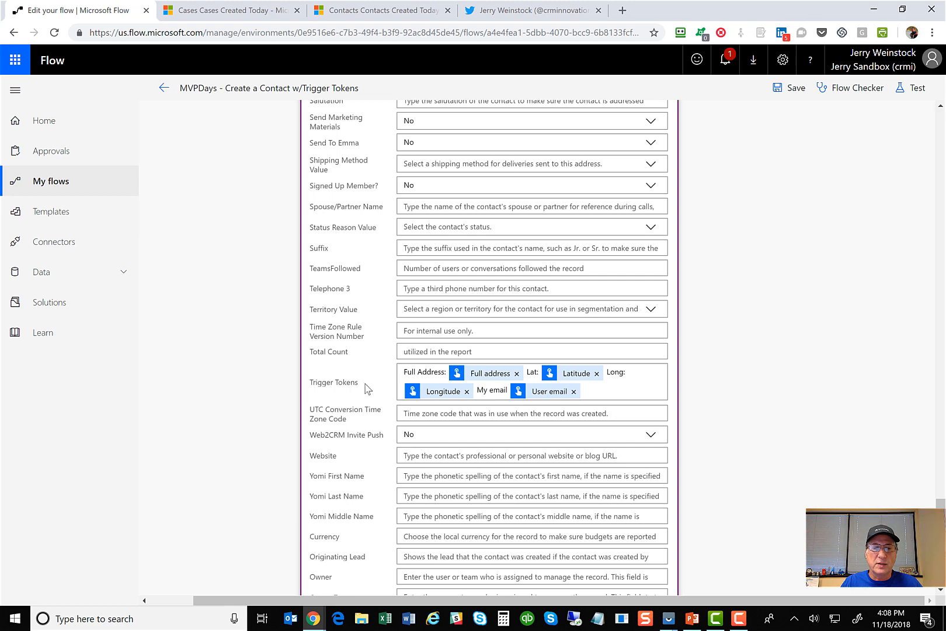
{"action": "left_click", "coordinate": [628, 393]}
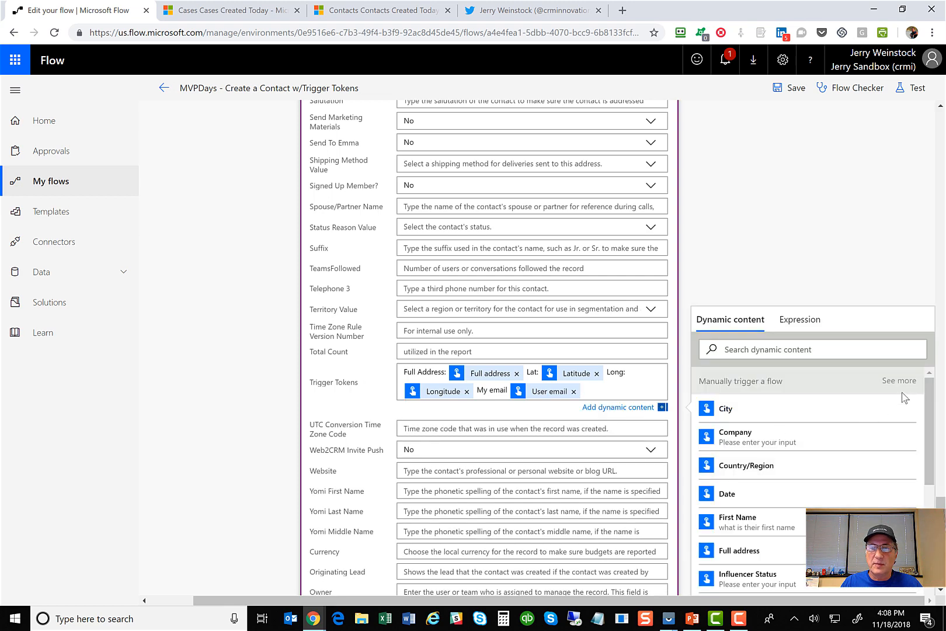
{"action": "scroll", "coordinate": [940, 502], "scroll_direction": "down", "scroll_amount": 4}
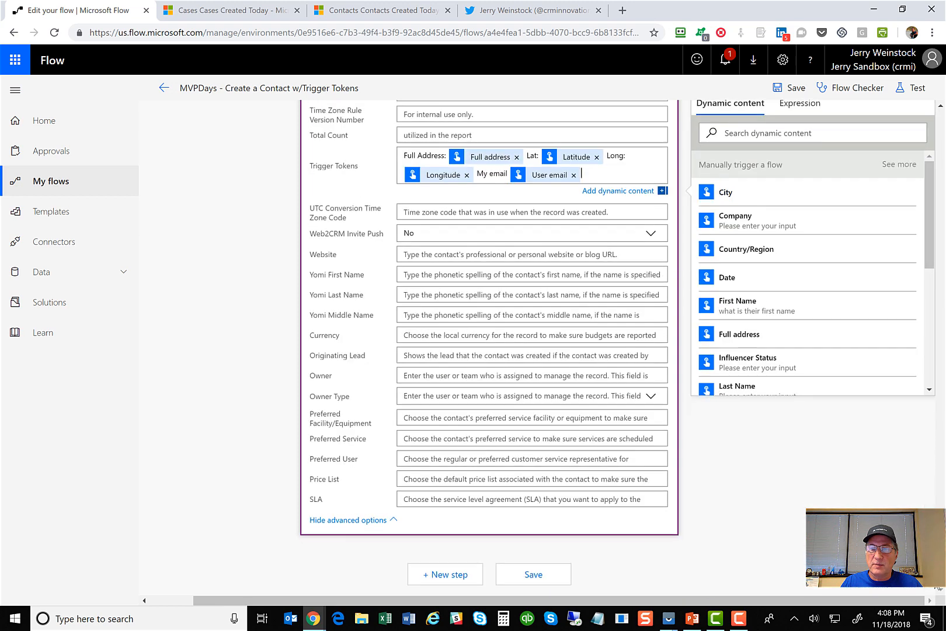
Look through the trigger's available dynamic content for the Trigger Tokens field, and save the flow.
{"action": "left_click_drag", "start_coordinate": [929, 229], "coordinate": [929, 232]}
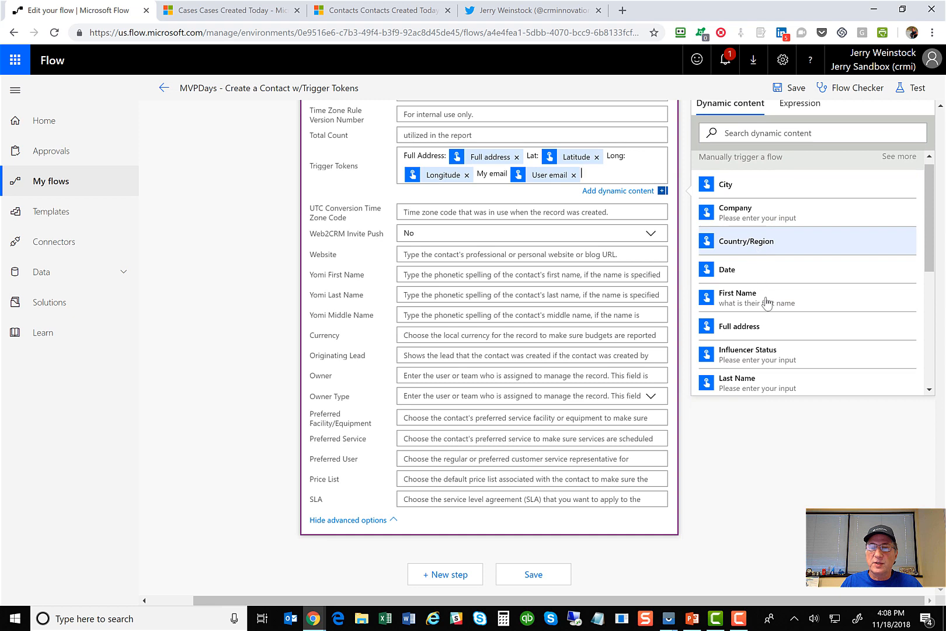
{"action": "left_click_drag", "start_coordinate": [933, 260], "coordinate": [933, 367]}
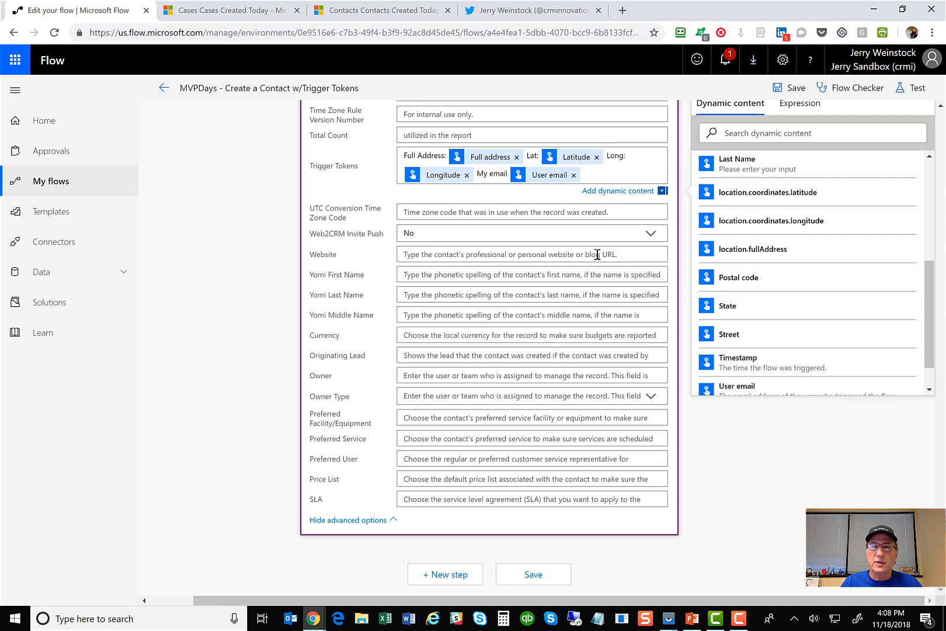
{"action": "scroll", "coordinate": [631, 345], "scroll_direction": "up", "scroll_amount": 6}
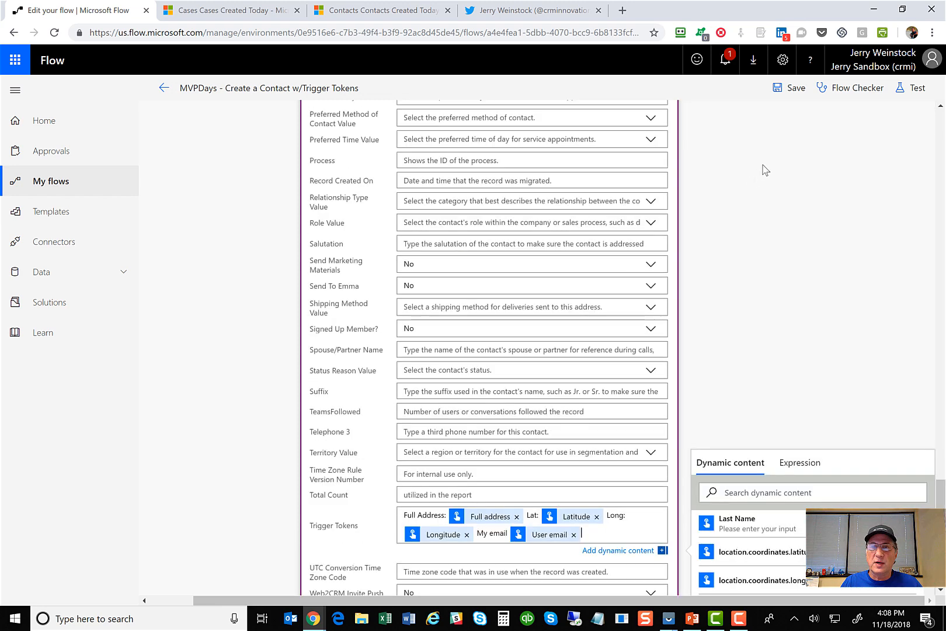
{"action": "left_click", "coordinate": [789, 91]}
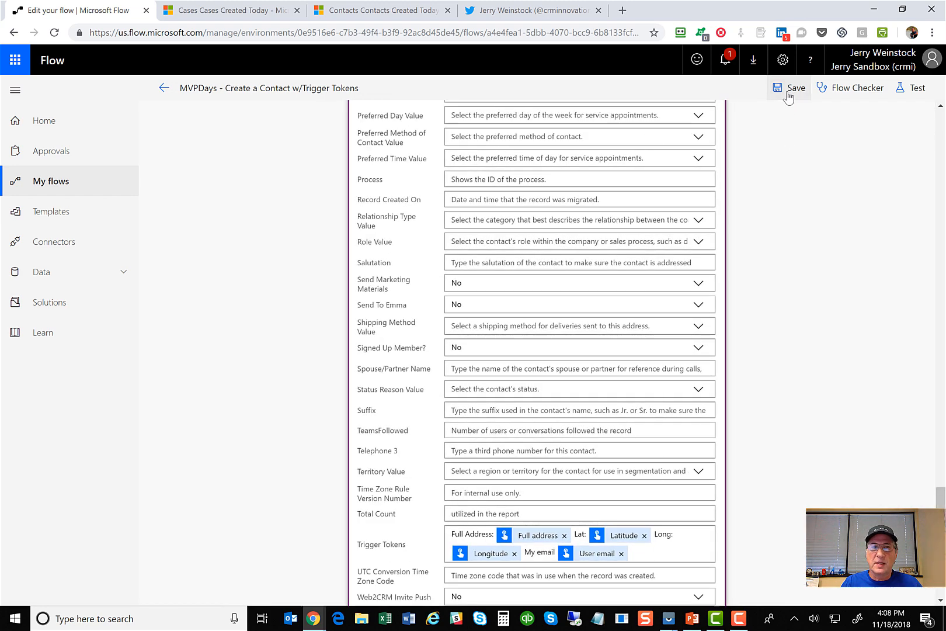
{"action": "left_click", "coordinate": [788, 90]}
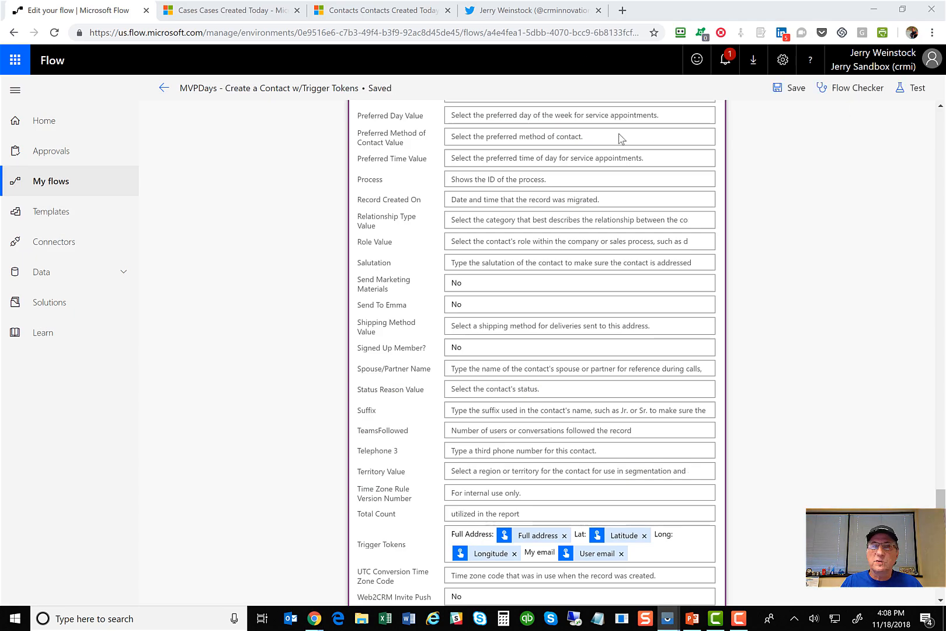
Switch to Dynamics 365 and show the Contacts Created Today (flow webinar layout) view.
{"action": "left_click_drag", "start_coordinate": [620, 134], "coordinate": [117, 17]}
{"action": "left_click", "coordinate": [389, 12]}
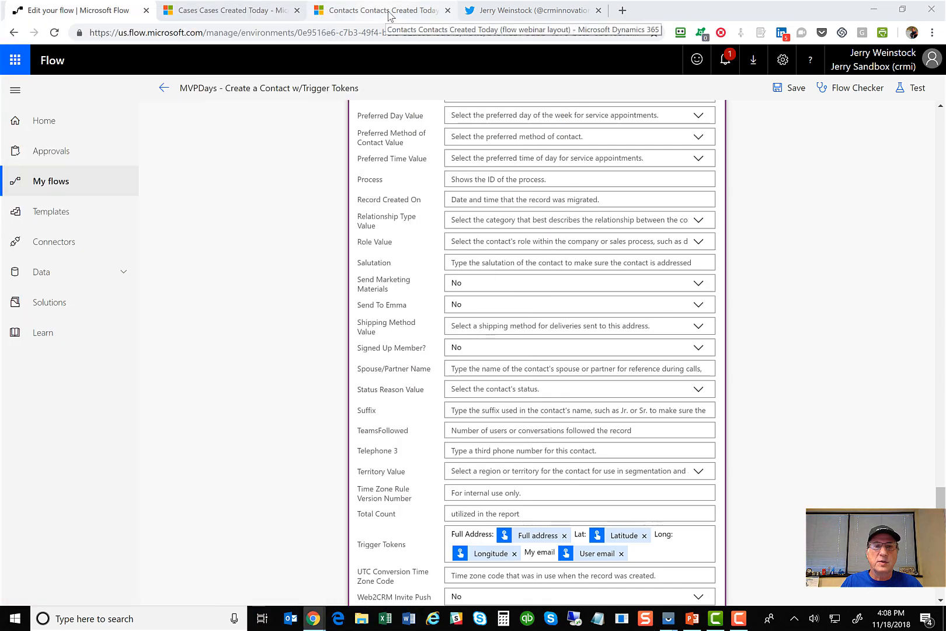
{"action": "left_click", "coordinate": [388, 13]}
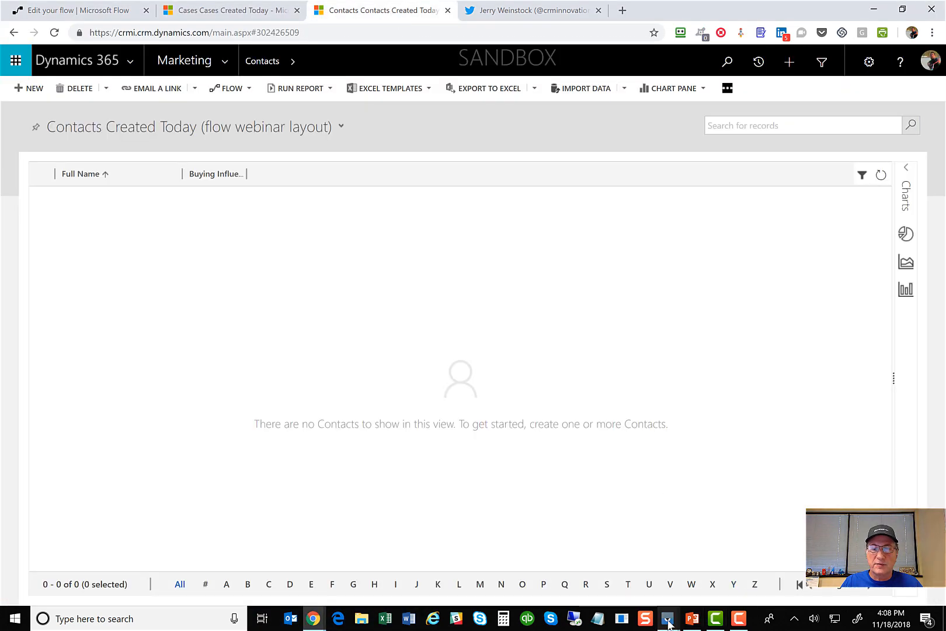
Place the mirrored phone window beside the contacts list and start the "MVPDays - Create a Contact w/Trigger Tokens" button flow.
{"action": "mouse_move", "coordinate": [669, 624]}
{"action": "left_click", "coordinate": [700, 576]}
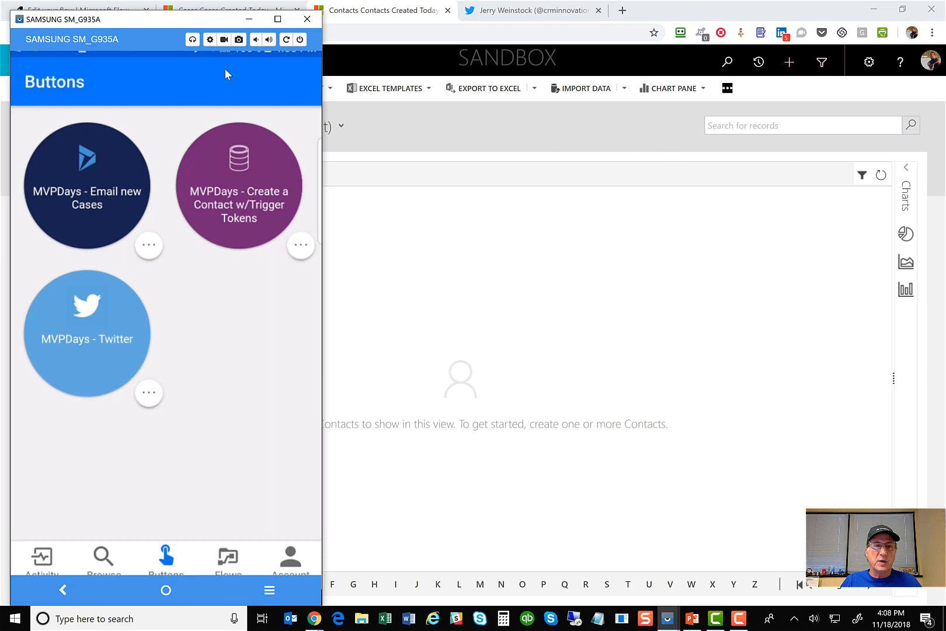
{"action": "left_click_drag", "start_coordinate": [138, 24], "coordinate": [707, 26]}
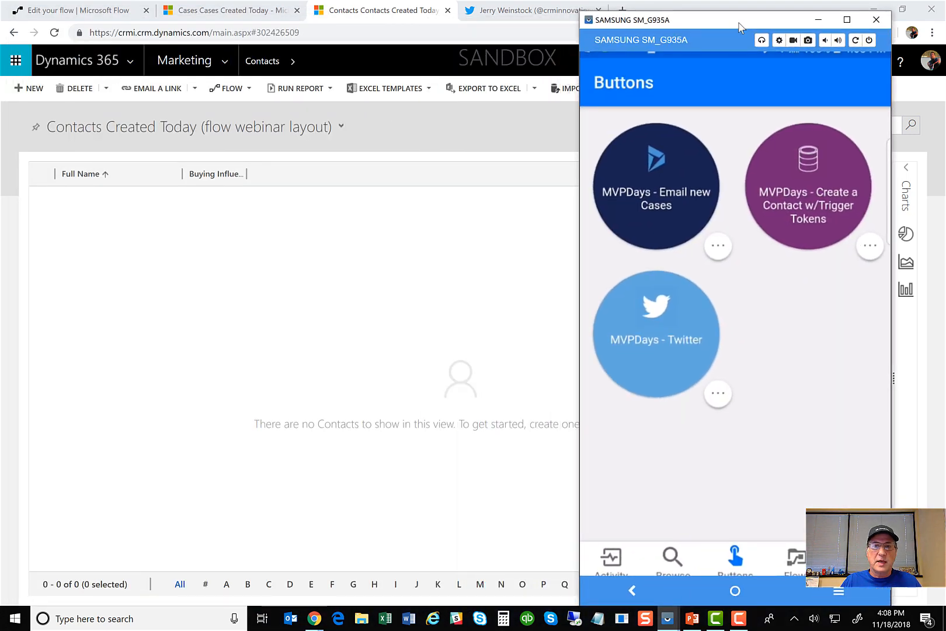
{"action": "left_click", "coordinate": [925, 106]}
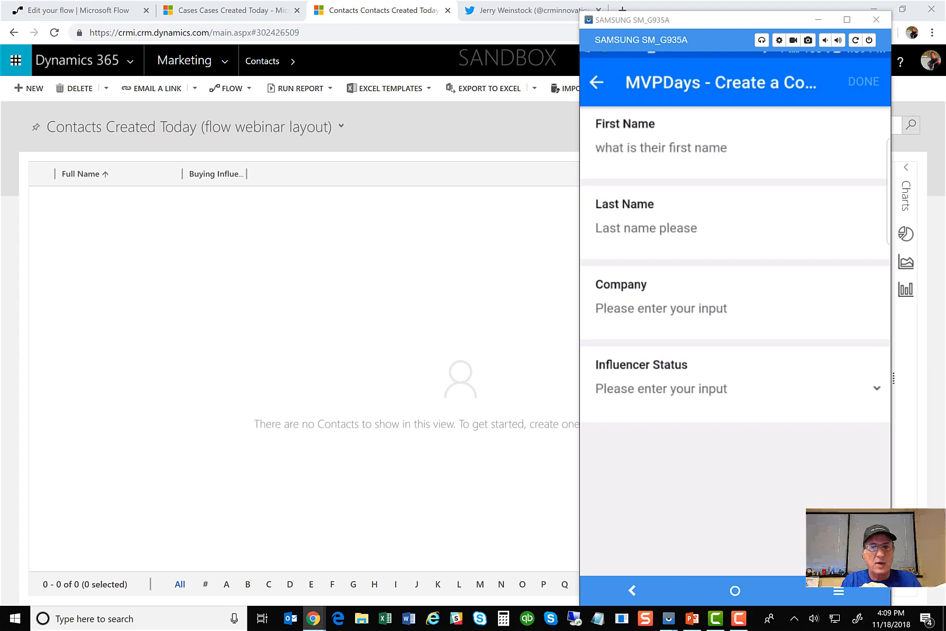
Fill in the contact's first name and last name in the flow's input form, with only the initials capitalised.
{"action": "left_click", "coordinate": [661, 148]}
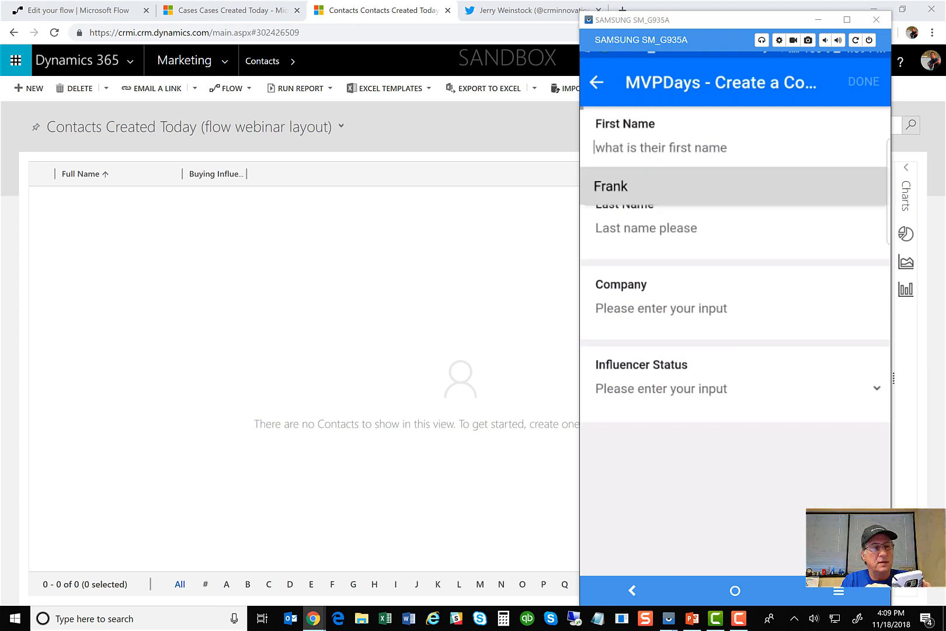
{"action": "left_click", "coordinate": [610, 185]}
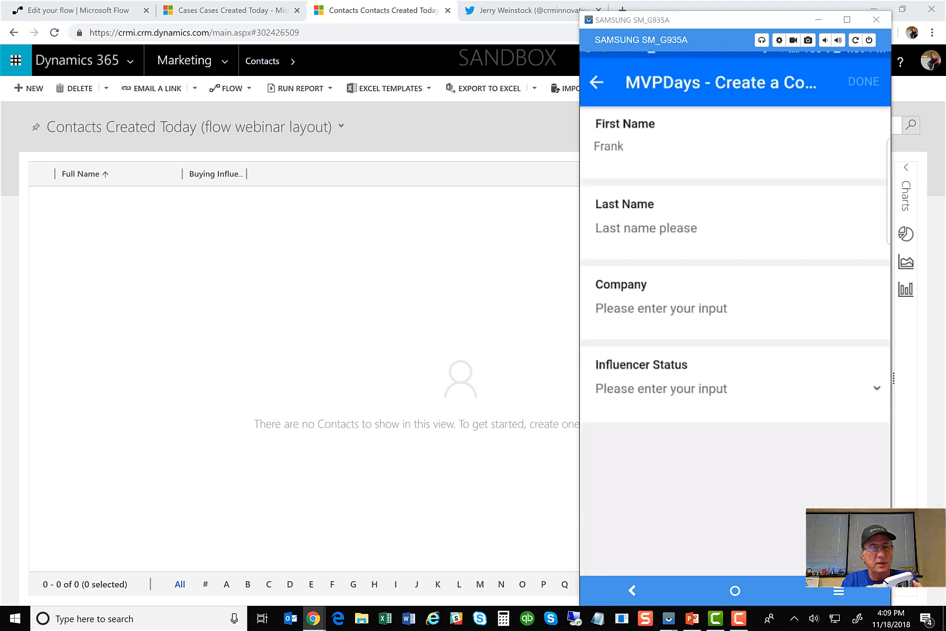
{"action": "left_click", "coordinate": [646, 228]}
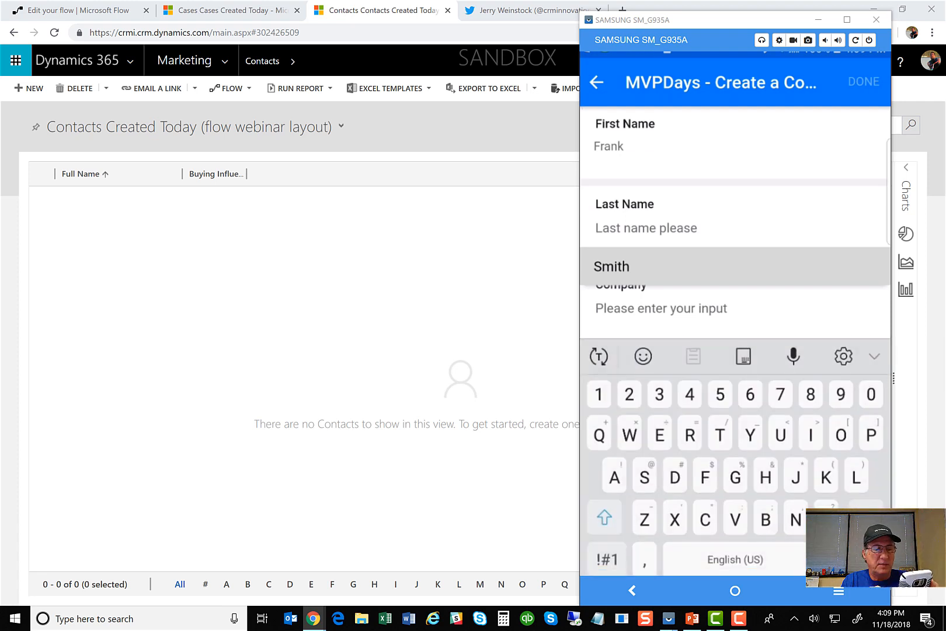
{"action": "type", "text": "JO"}
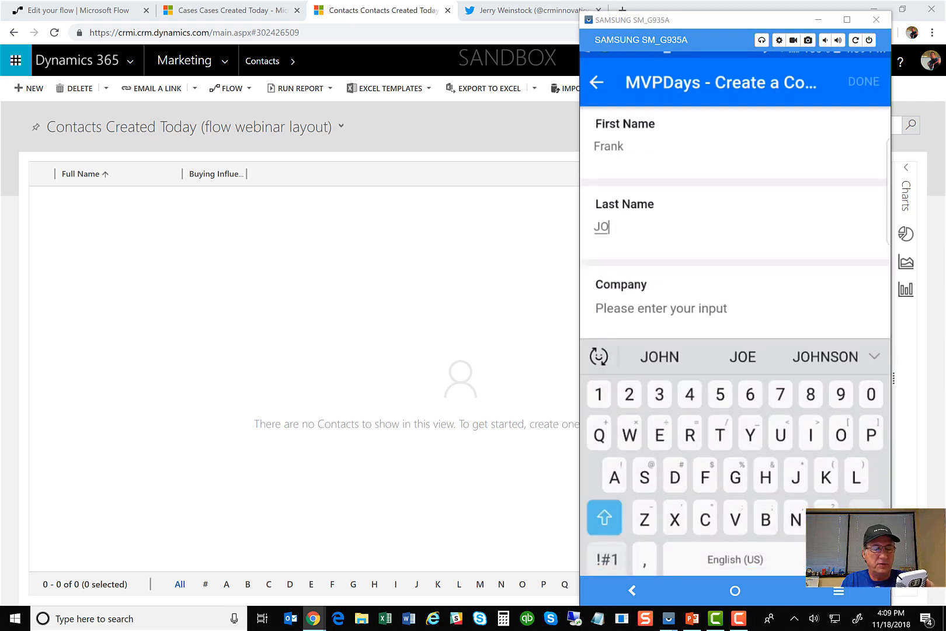
{"action": "type", "text": "NES"}
{"action": "key", "text": "BackSpace"}
{"action": "key", "text": "BackSpace"}
{"action": "key", "text": "BackSpace"}
{"action": "key", "text": "BackSpace"}
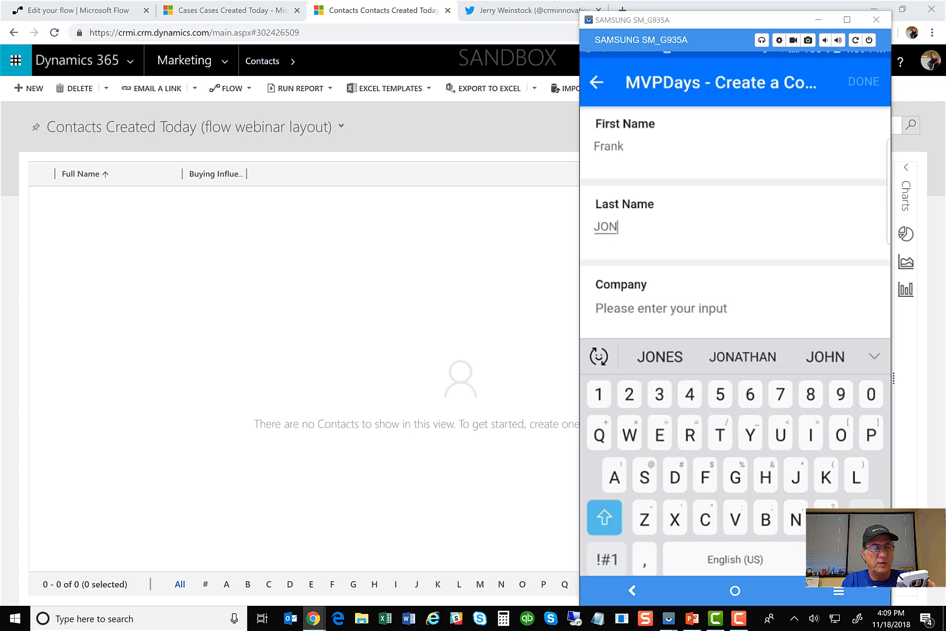
{"action": "left_click", "coordinate": [605, 517]}
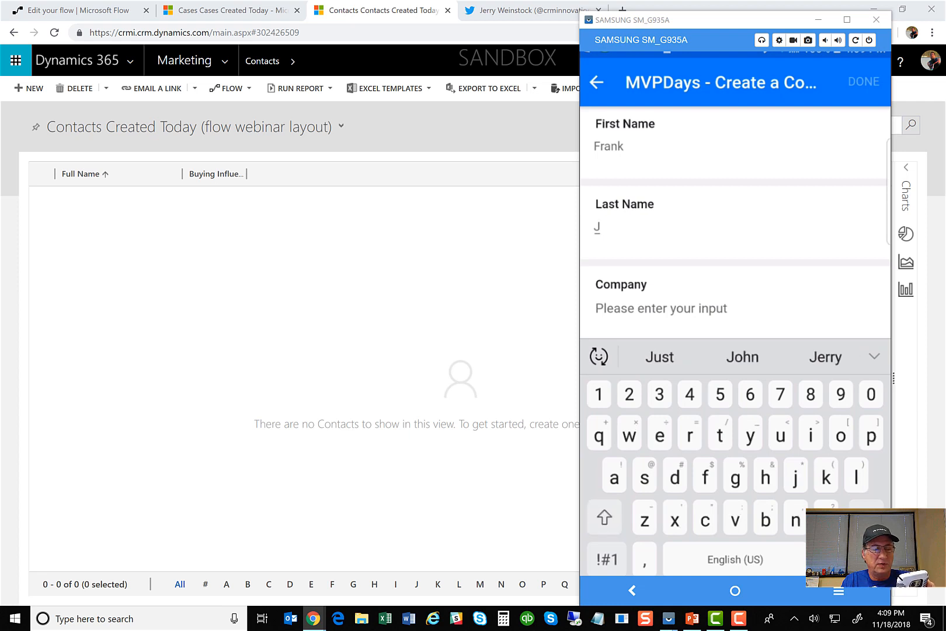
{"action": "type", "text": "ones"}
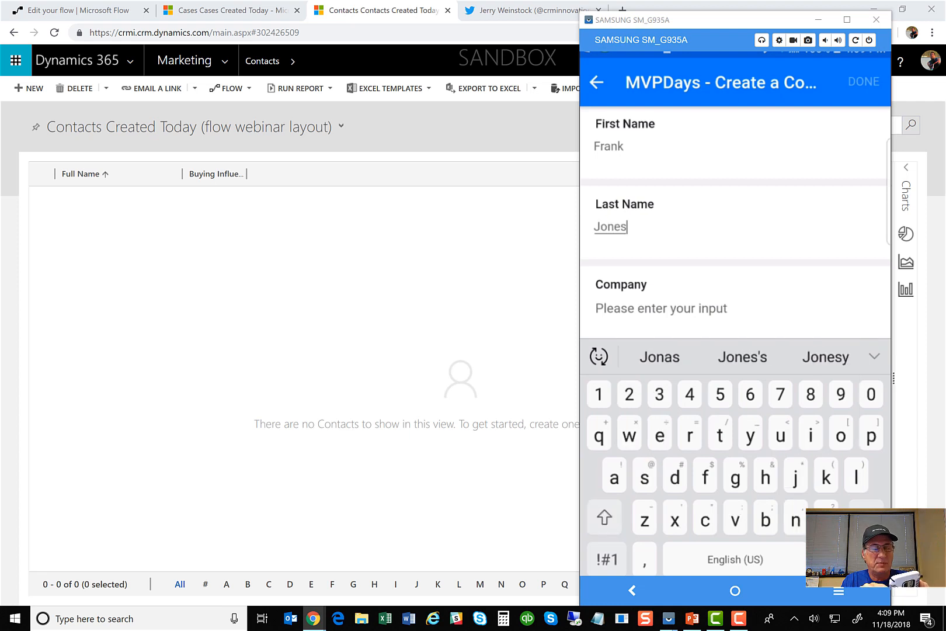
Dictate the company into the flow's input form and correct its last word so it reads "Really big company Inc".
{"action": "left_click", "coordinate": [661, 309]}
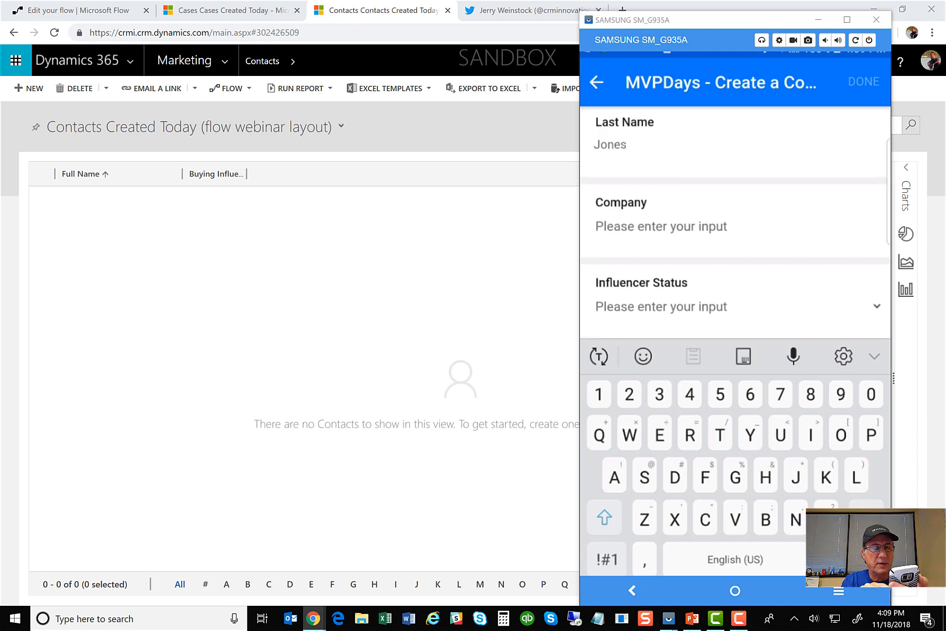
{"action": "left_click", "coordinate": [794, 356]}
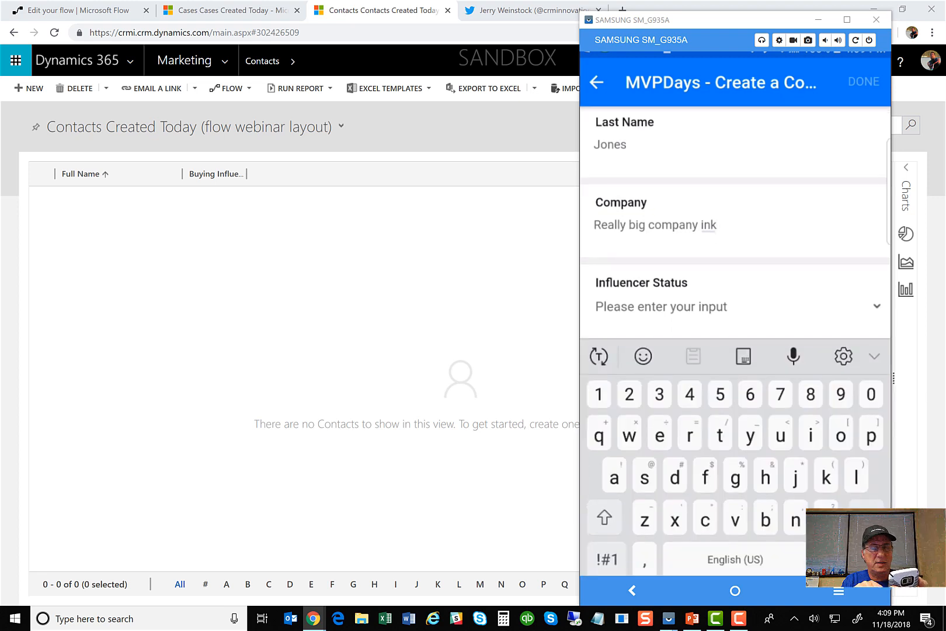
{"action": "key", "text": "BackSpace"}
{"action": "key", "text": "BackSpace"}
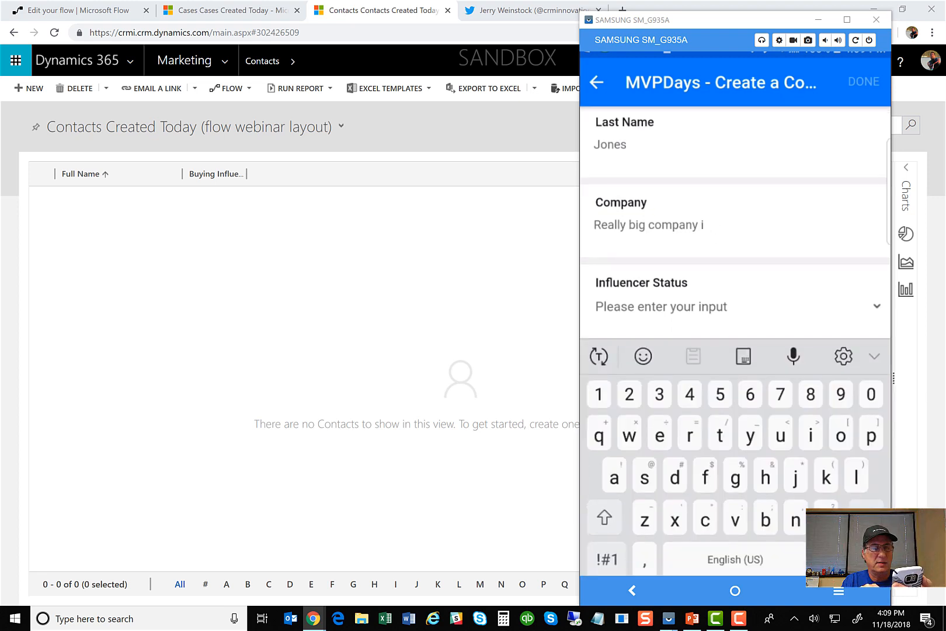
{"action": "key", "text": "shift"}
{"action": "type", "text": "I"}
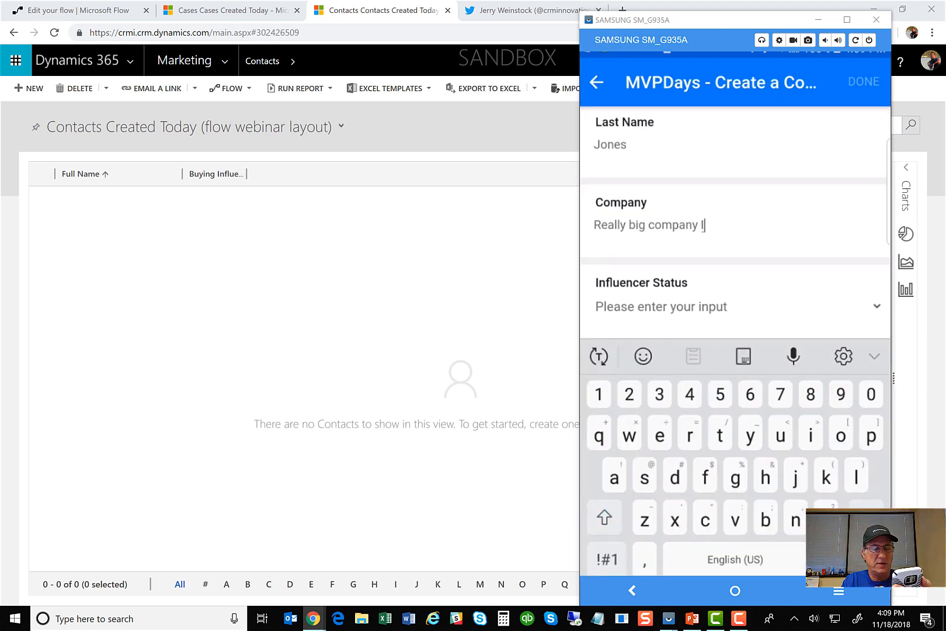
{"action": "type", "text": "nc"}
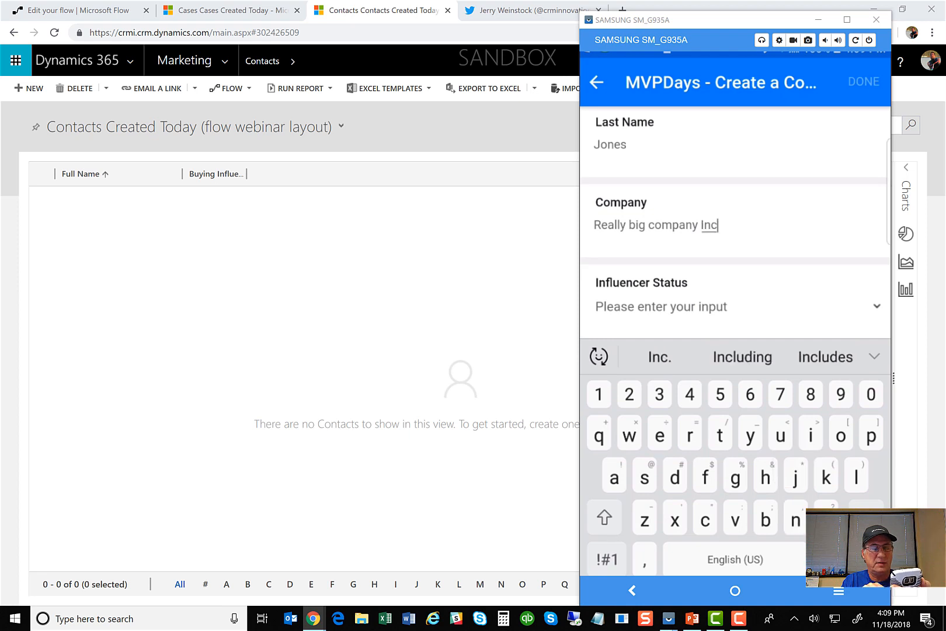
Set the Influencer Status to Decision Maker and submit the inputs to run the flow.
{"action": "left_click", "coordinate": [735, 306]}
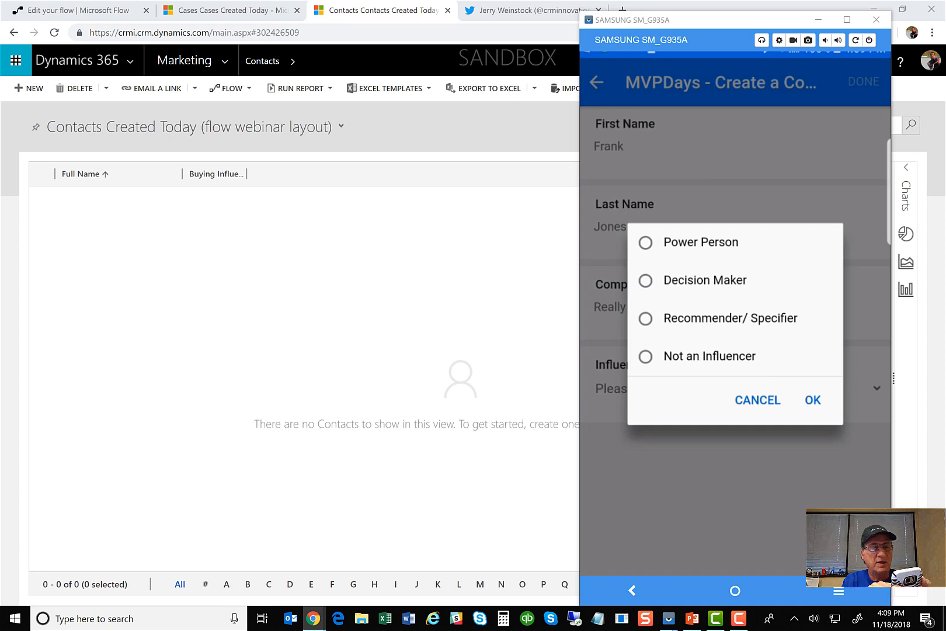
{"action": "left_click", "coordinate": [646, 280]}
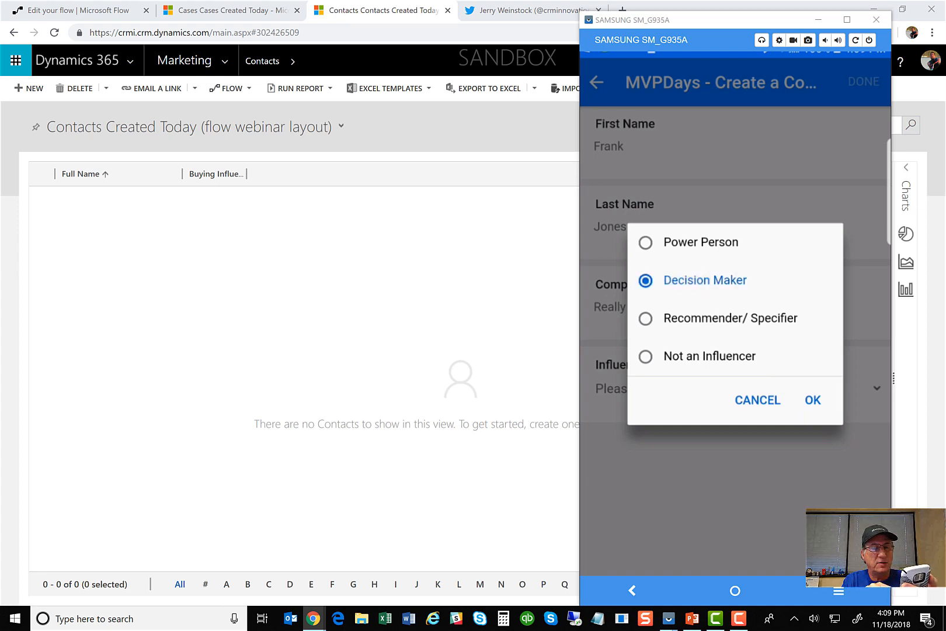
{"action": "left_click", "coordinate": [812, 400]}
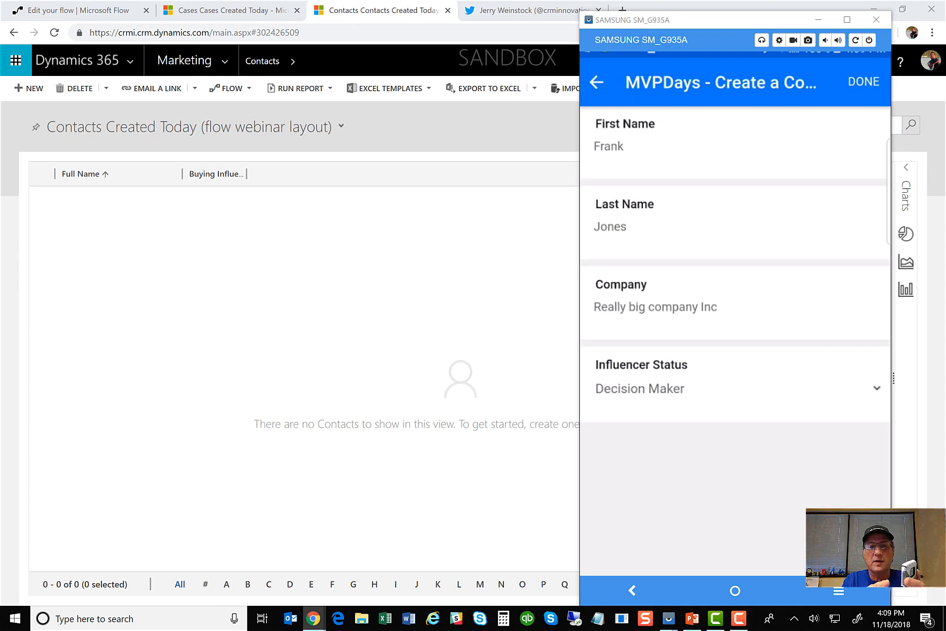
{"action": "left_click", "coordinate": [864, 82]}
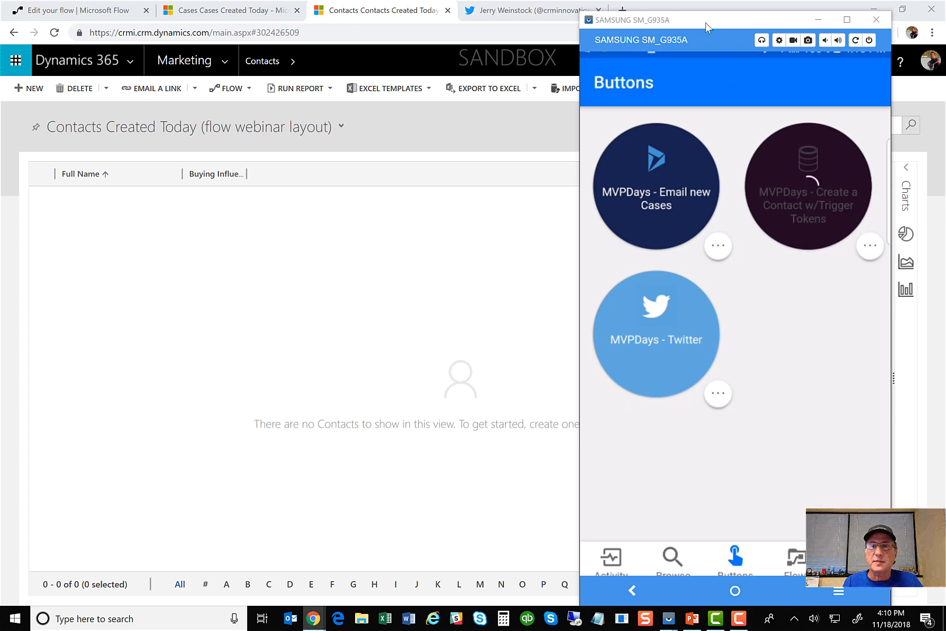
Return to the Contacts Created Today view and refresh the list to check for the new contact.
{"action": "left_click_drag", "start_coordinate": [645, 24], "coordinate": [629, 24]}
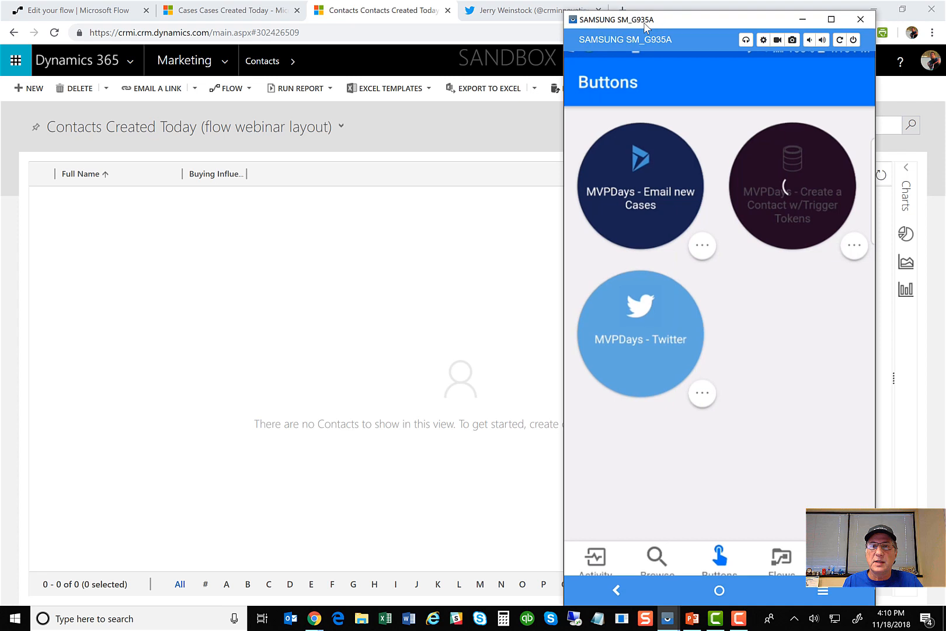
{"action": "left_click", "coordinate": [881, 176]}
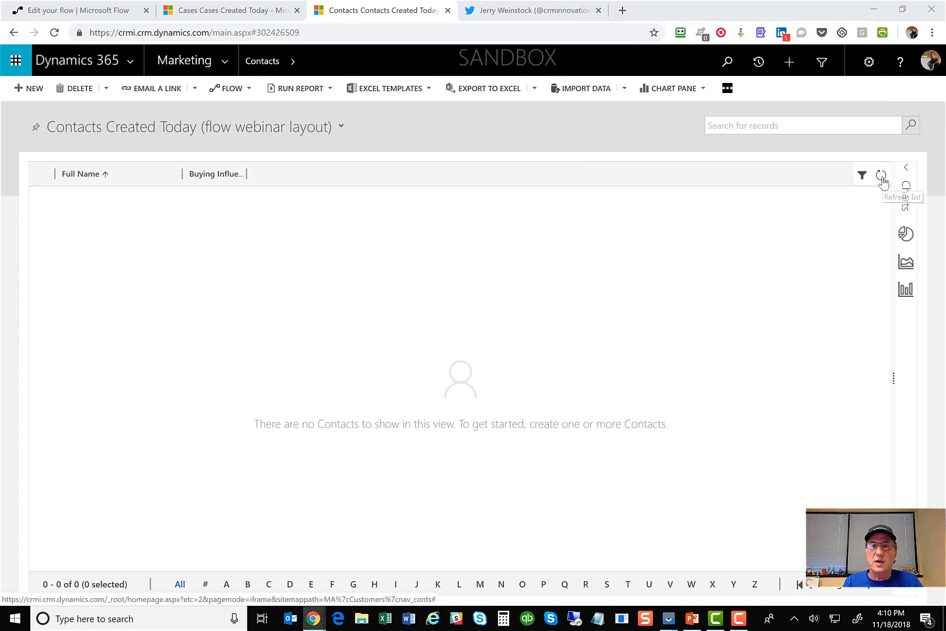
{"action": "left_click", "coordinate": [882, 177]}
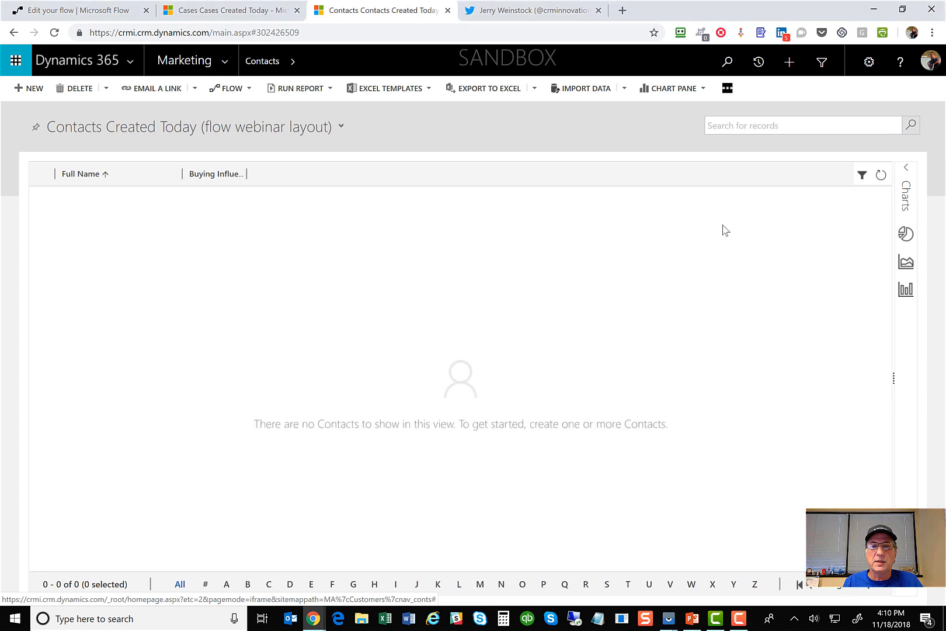
{"action": "left_click", "coordinate": [882, 175]}
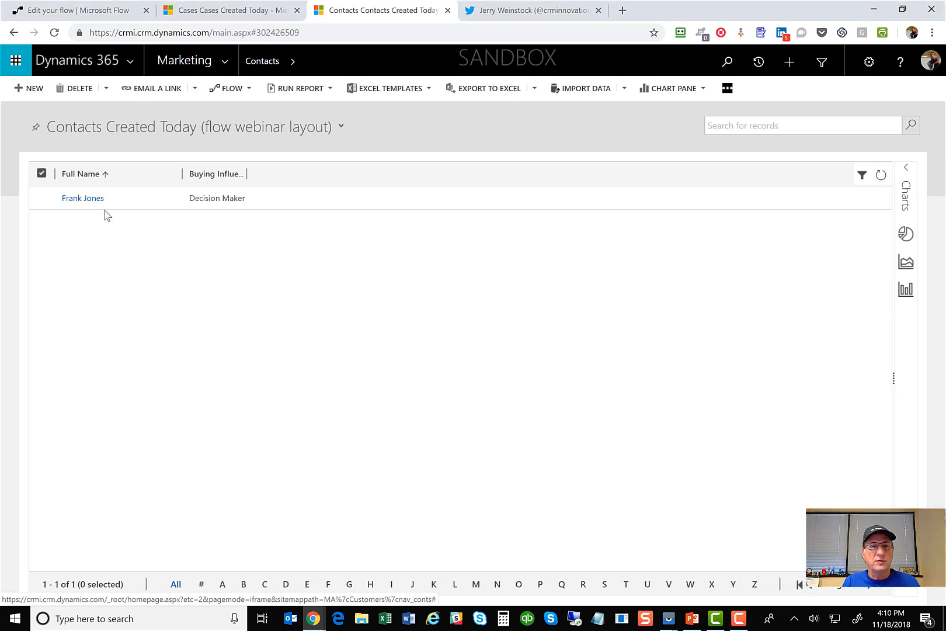
Open the new contact record and examine its fields, including Trigger Tokens, Buying Influence and Company Human Readable.
{"action": "double_click", "coordinate": [138, 203]}
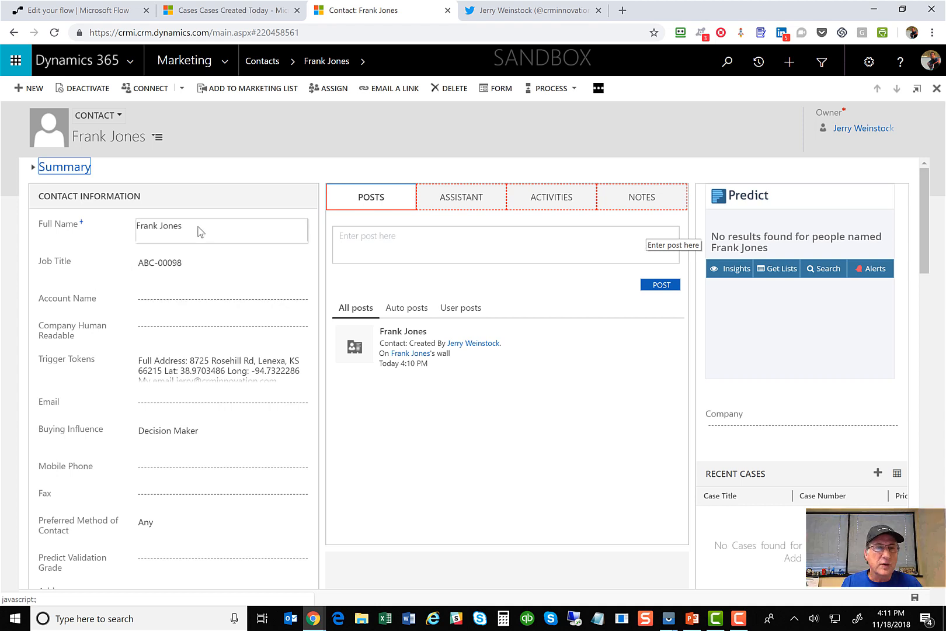
{"action": "scroll", "coordinate": [259, 272], "scroll_direction": "down", "scroll_amount": 2}
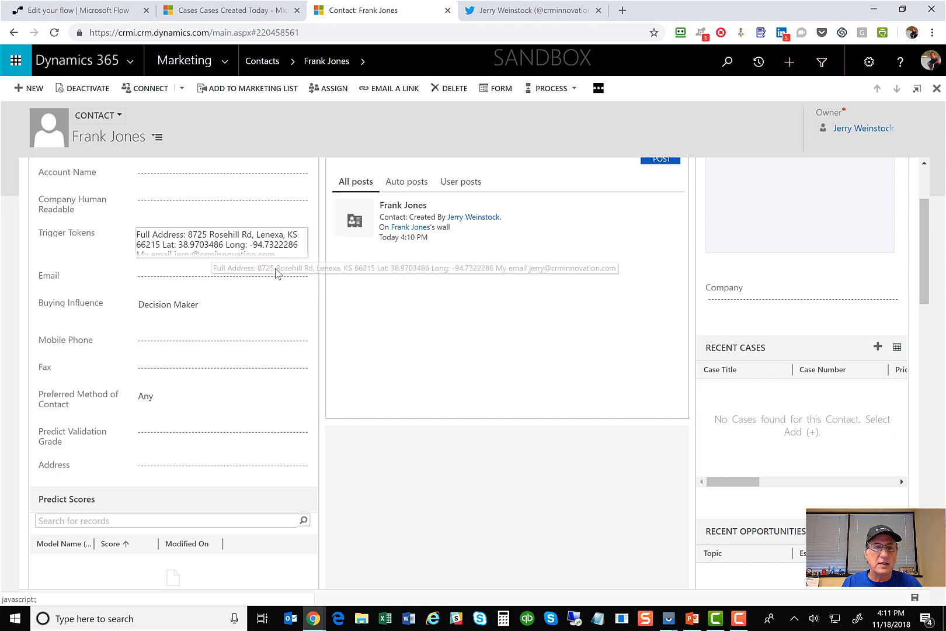
{"action": "scroll", "coordinate": [276, 270], "scroll_direction": "down", "scroll_amount": 3}
{"action": "scroll", "coordinate": [277, 268], "scroll_direction": "down", "scroll_amount": 5}
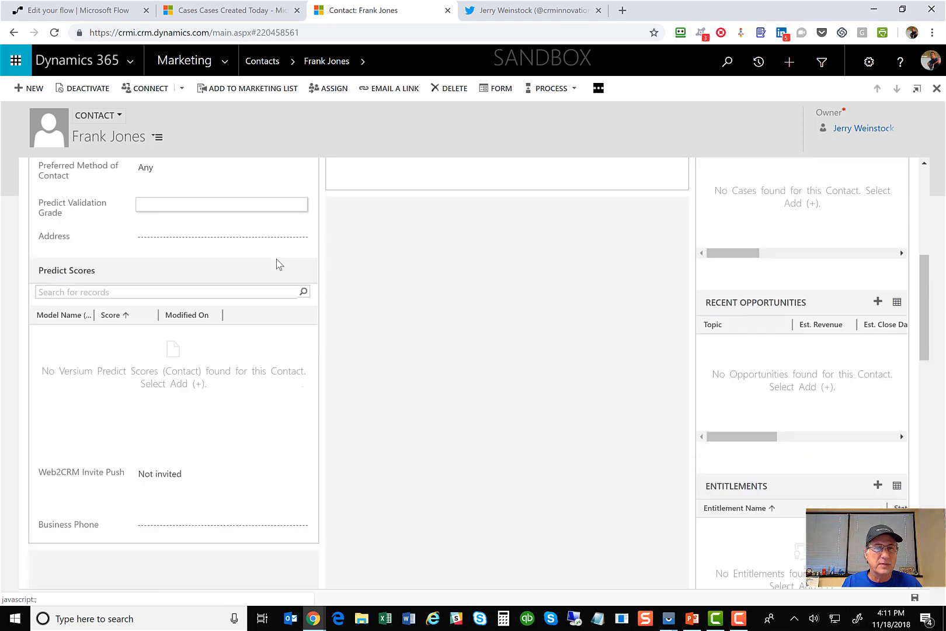
{"action": "scroll", "coordinate": [274, 262], "scroll_direction": "up", "scroll_amount": 7}
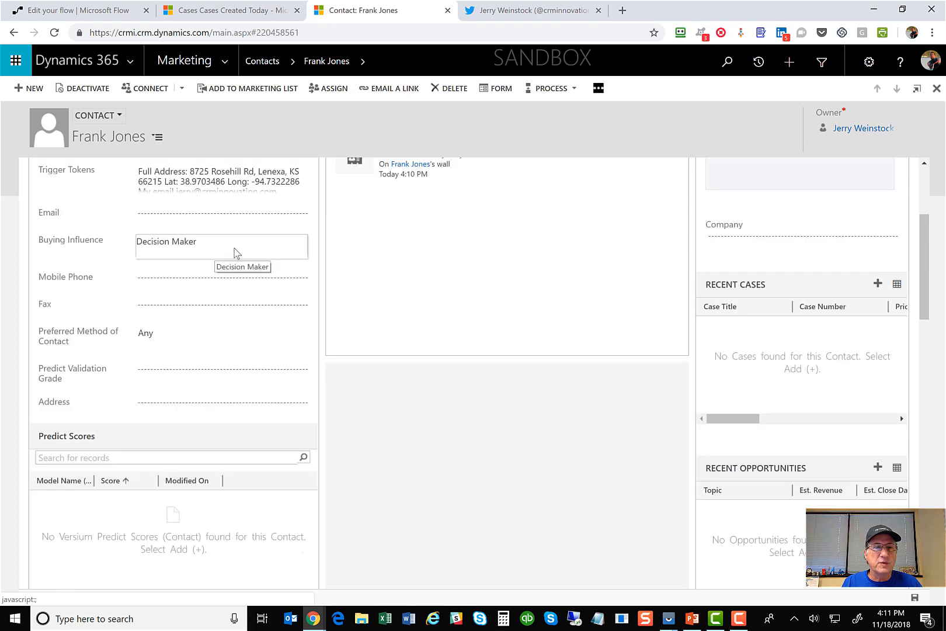
{"action": "scroll", "coordinate": [236, 255], "scroll_direction": "up", "scroll_amount": 2}
{"action": "scroll", "coordinate": [235, 257], "scroll_direction": "up", "scroll_amount": 1}
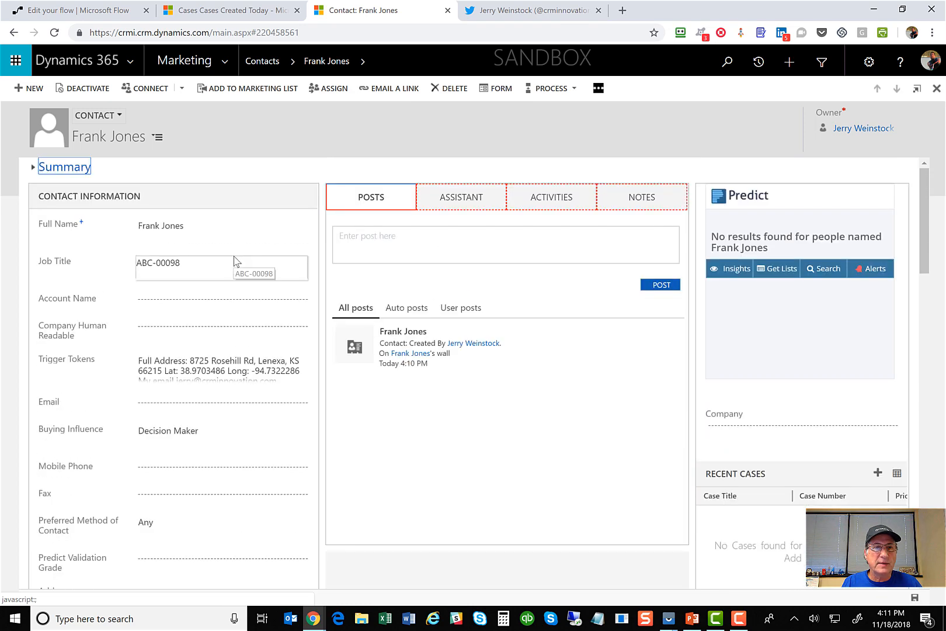
Look through the rest of the contact record and return to the My flows list in Flow.
{"action": "scroll", "coordinate": [231, 292], "scroll_direction": "down", "scroll_amount": 2}
{"action": "scroll", "coordinate": [225, 308], "scroll_direction": "down", "scroll_amount": 2}
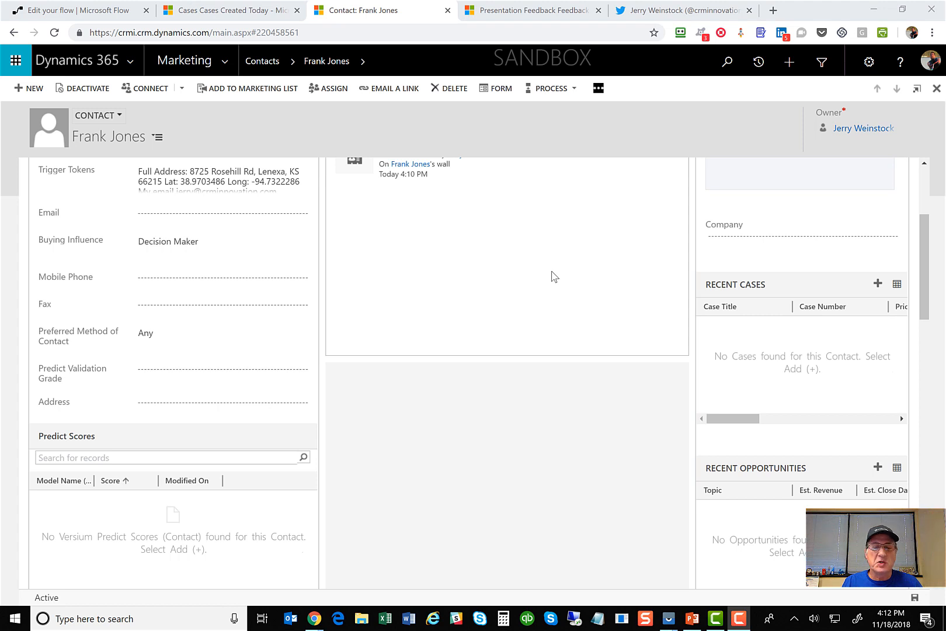
{"action": "left_click", "coordinate": [93, 14]}
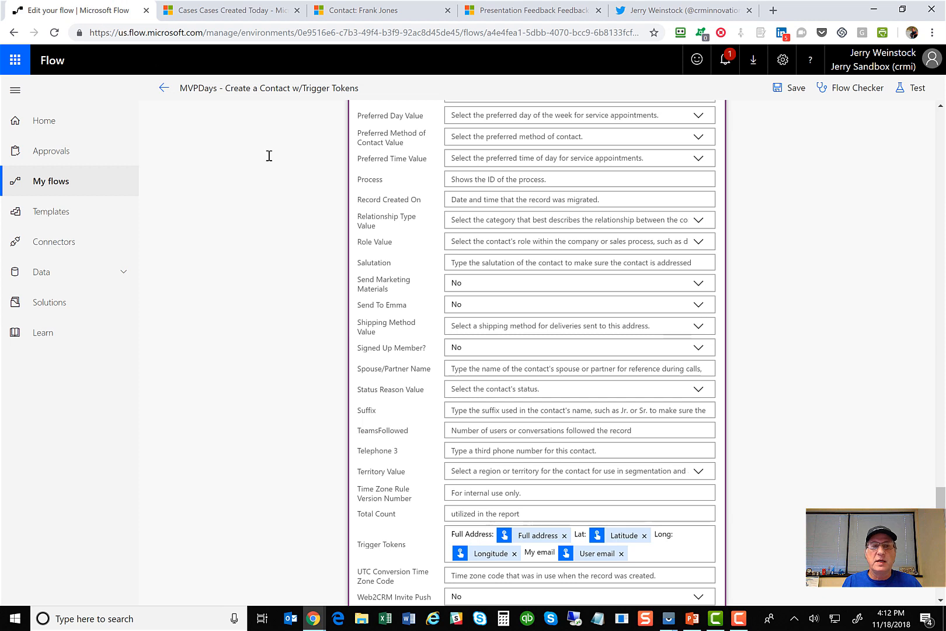
{"action": "left_click", "coordinate": [66, 186]}
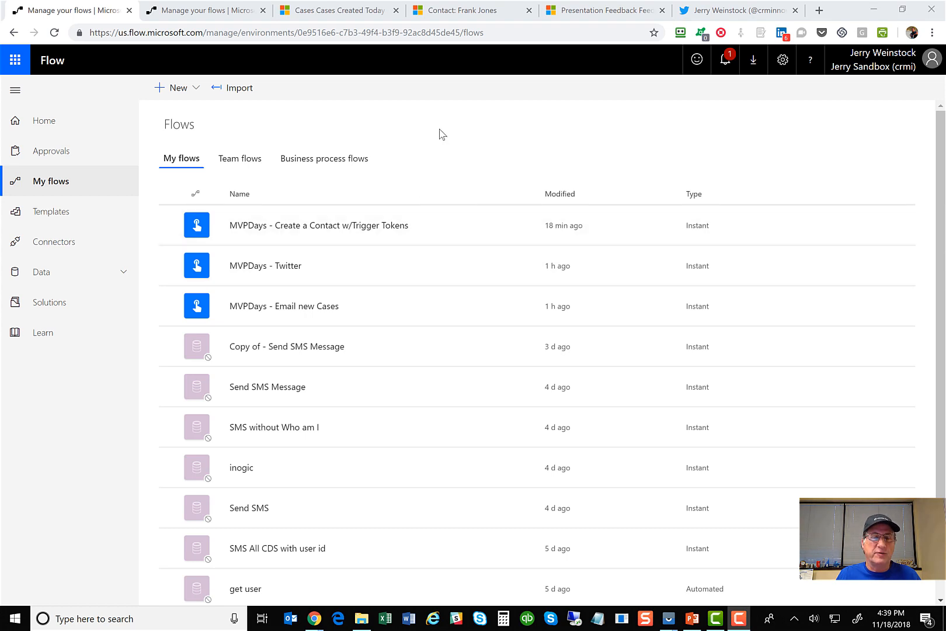
Open the MVPDays - Seminar Session Feedback flow for editing from the default environment's flow list and look across its Switch cases.
{"action": "left_click", "coordinate": [200, 10]}
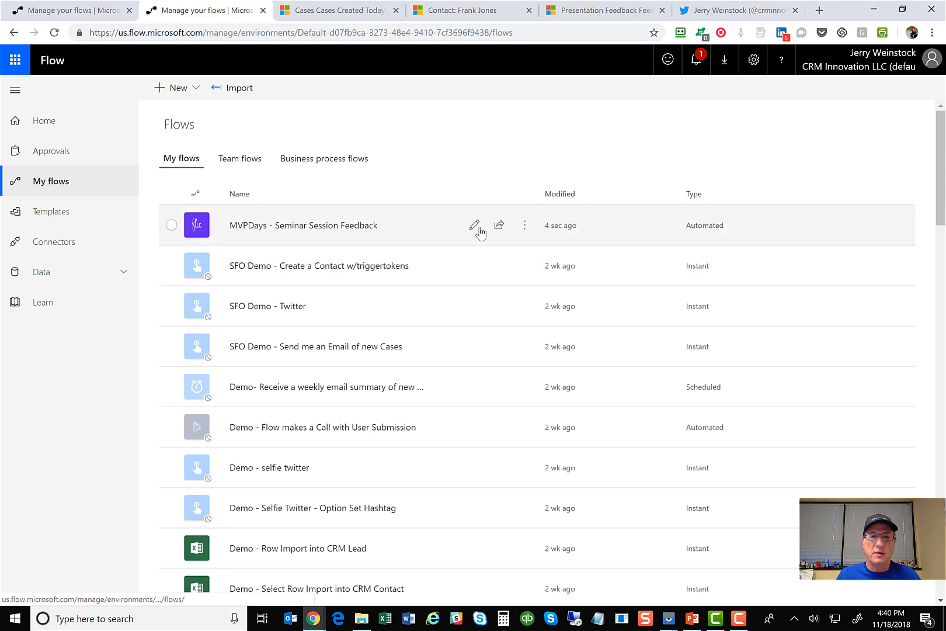
{"action": "left_click", "coordinate": [475, 228]}
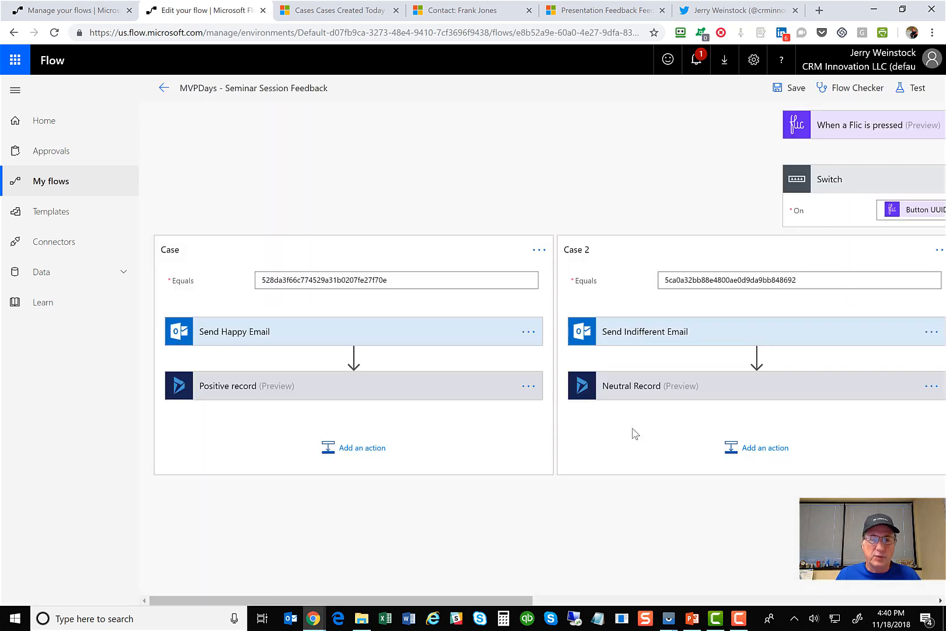
{"action": "left_click_drag", "start_coordinate": [475, 602], "coordinate": [763, 608]}
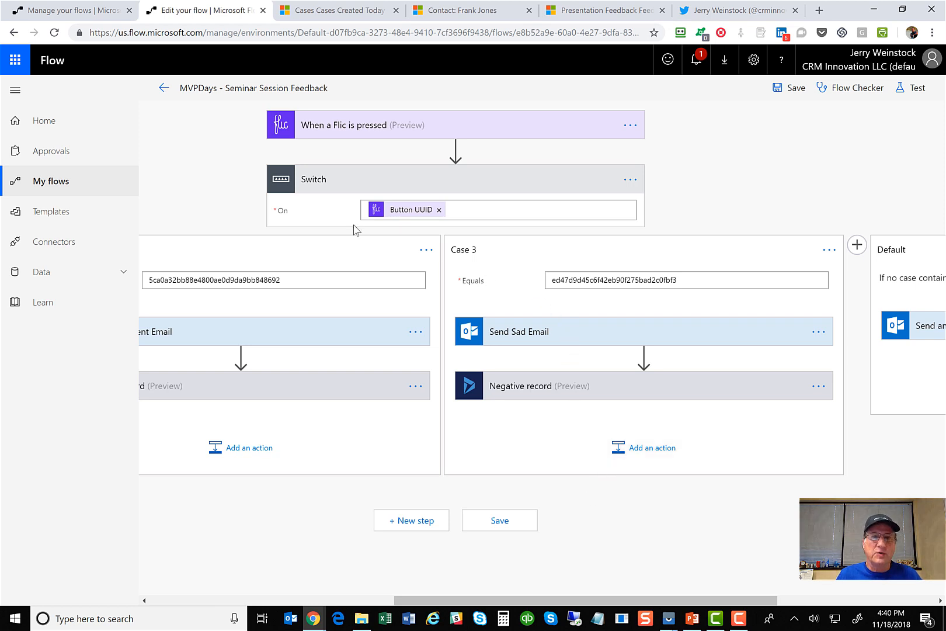
Expand the When a Flic is pressed trigger and review the available Flic buttons, keeping the selection on any.
{"action": "left_click", "coordinate": [424, 125]}
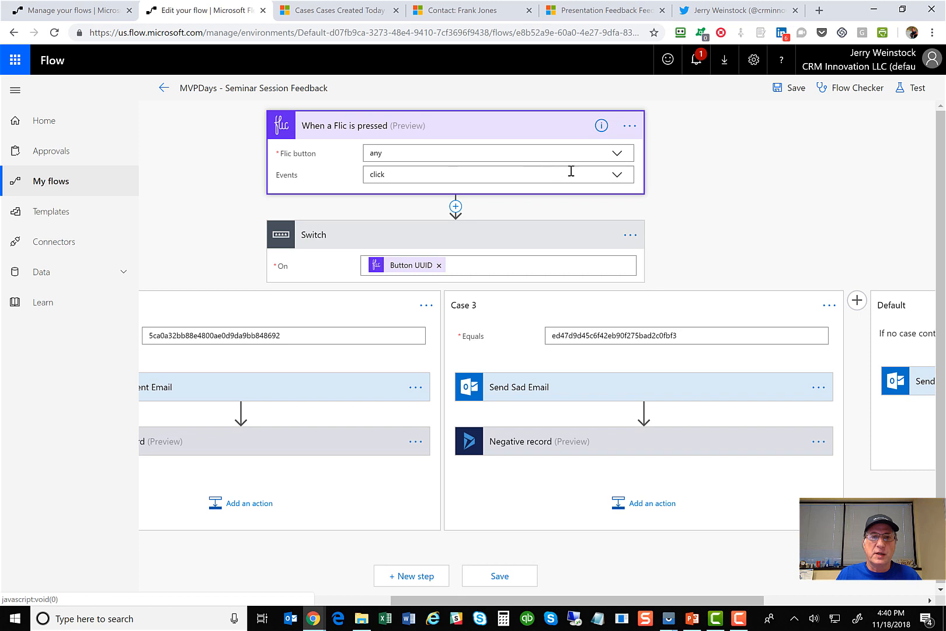
{"action": "left_click", "coordinate": [617, 154]}
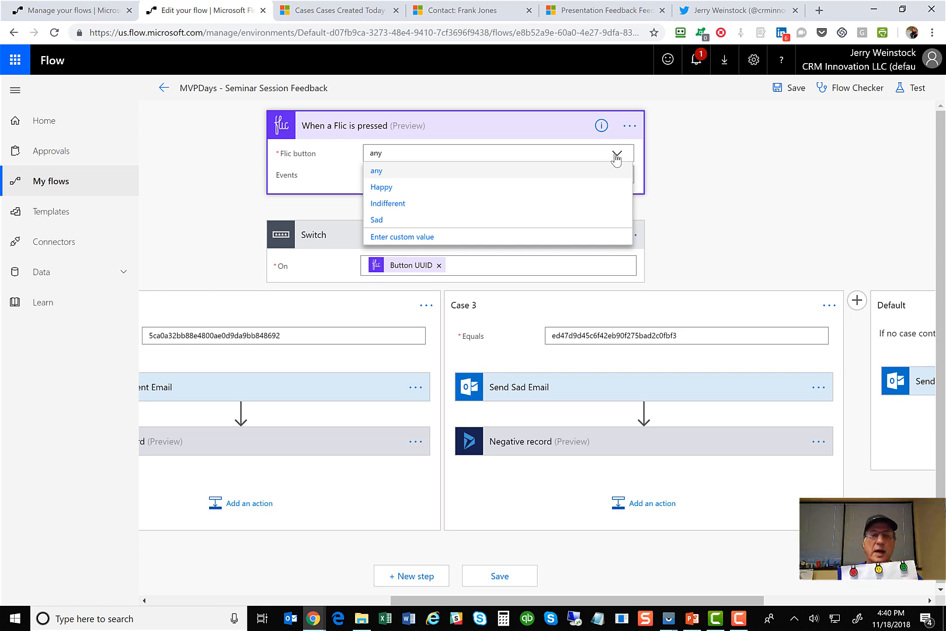
{"action": "left_click", "coordinate": [482, 171]}
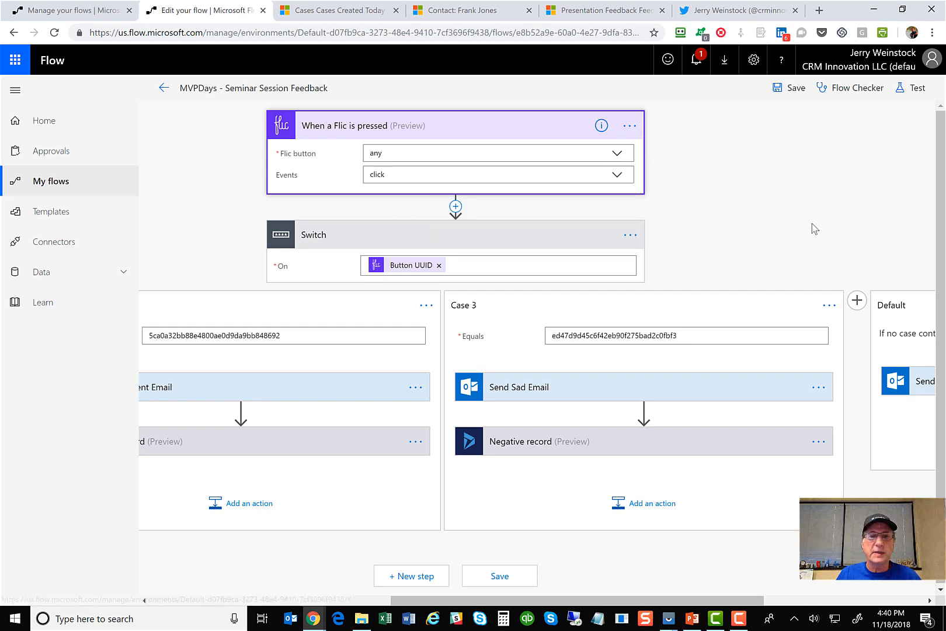
Examine the dynamic content offered for the Switch's On field and the Equals value of the first case.
{"action": "left_click", "coordinate": [460, 261]}
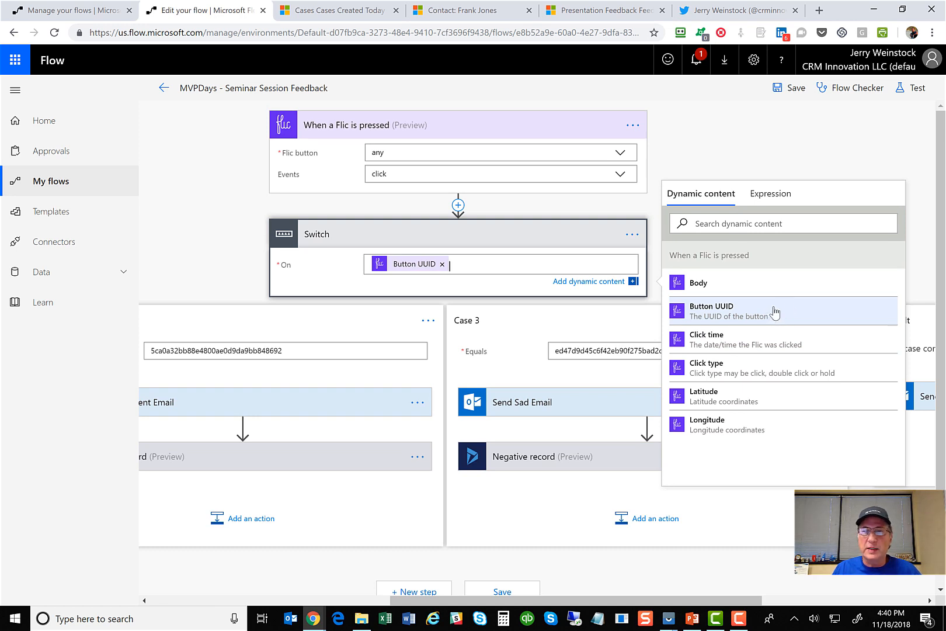
{"action": "left_click", "coordinate": [693, 136]}
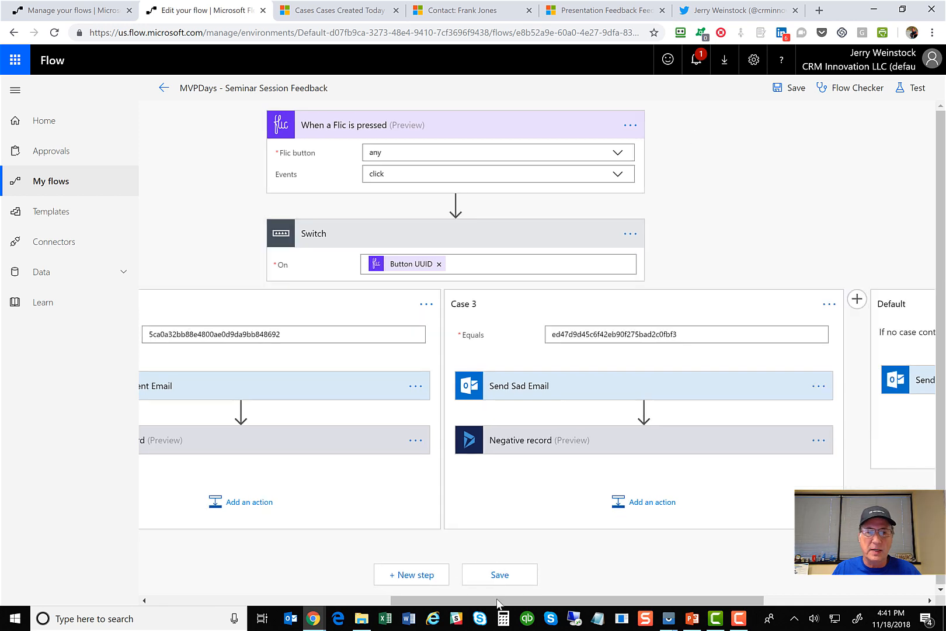
{"action": "left_click_drag", "start_coordinate": [489, 602], "coordinate": [208, 600]}
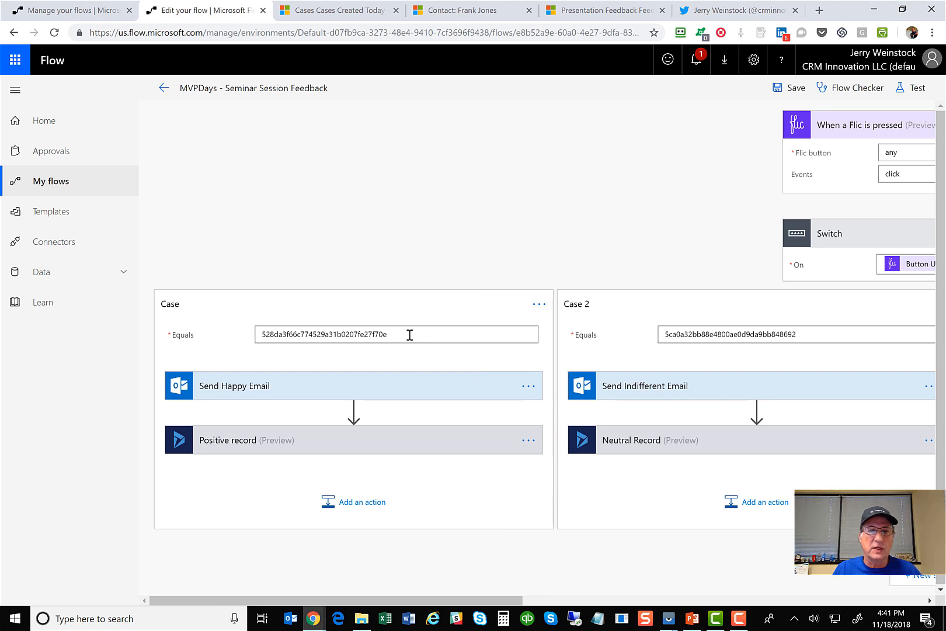
{"action": "left_click_drag", "start_coordinate": [389, 335], "coordinate": [256, 337]}
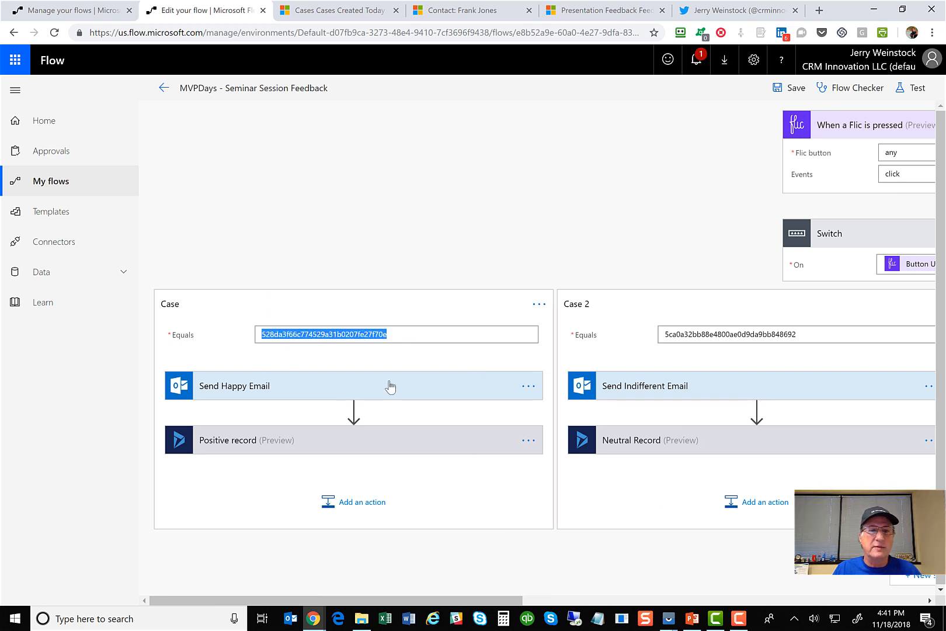
{"action": "left_click", "coordinate": [442, 249]}
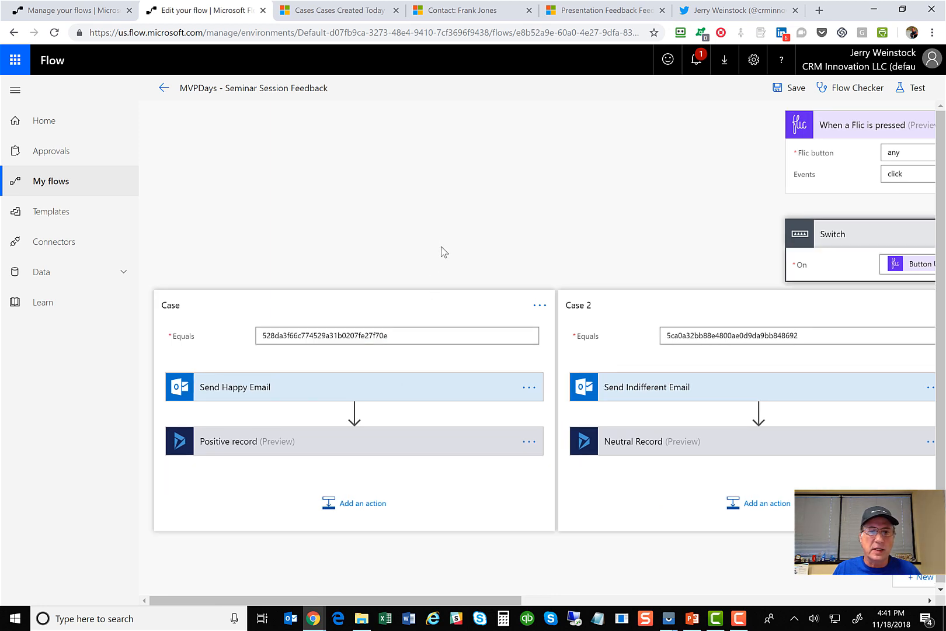
Expand the Send Happy Email action in the first case and examine the tokens in its Subject and Body.
{"action": "left_click", "coordinate": [378, 388]}
{"action": "scroll", "coordinate": [429, 397], "scroll_direction": "down", "scroll_amount": 1}
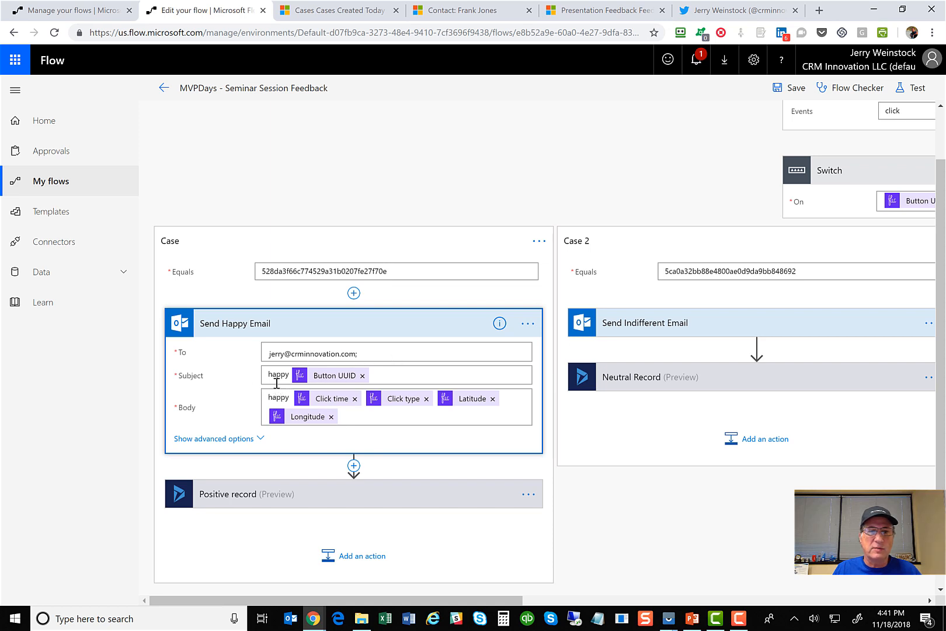
{"action": "left_click", "coordinate": [393, 377]}
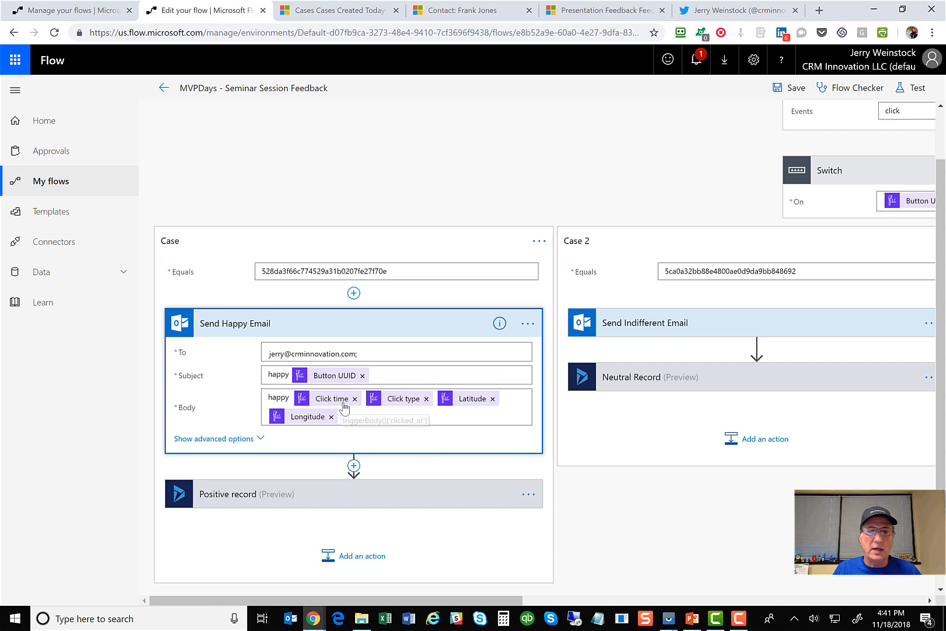
{"action": "mouse_move", "coordinate": [339, 407]}
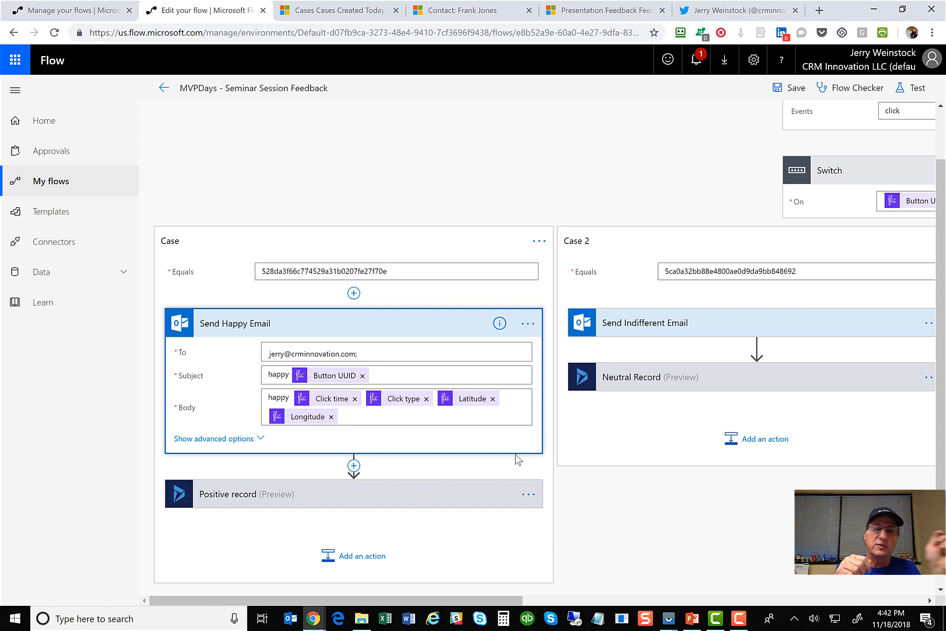
Expand the Positive record action with its advanced options and examine the Entity Name, Name and Positive fields.
{"action": "scroll", "coordinate": [304, 368], "scroll_direction": "down", "scroll_amount": 1}
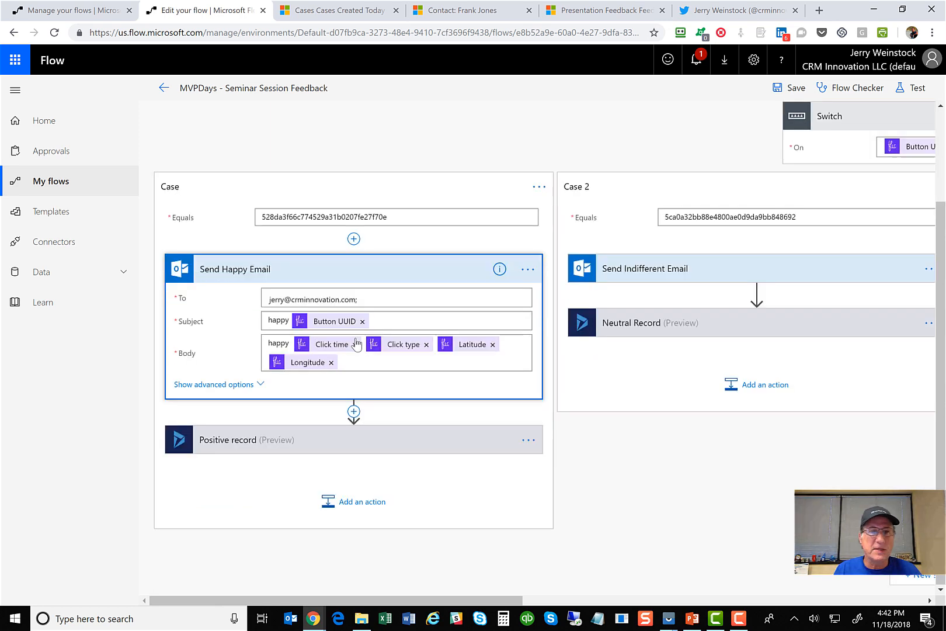
{"action": "left_click", "coordinate": [361, 445]}
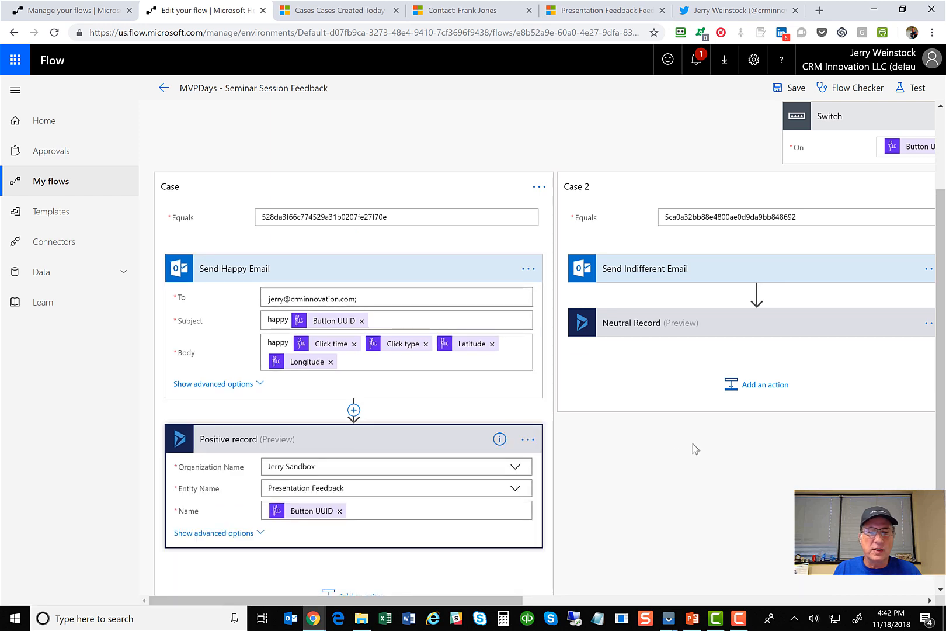
{"action": "scroll", "coordinate": [693, 450], "scroll_direction": "down", "scroll_amount": 2}
{"action": "left_click", "coordinate": [220, 445]}
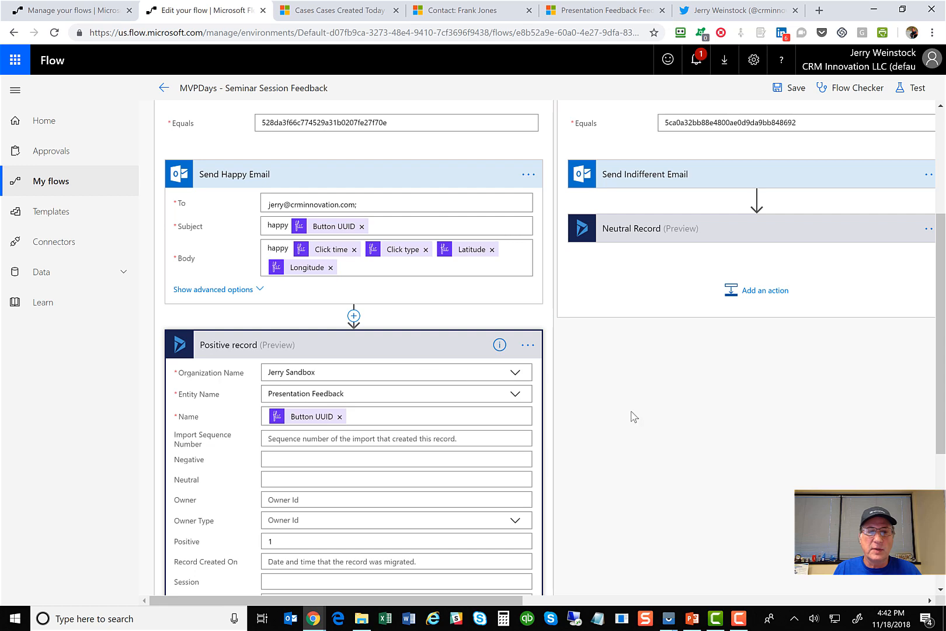
{"action": "scroll", "coordinate": [642, 395], "scroll_direction": "down", "scroll_amount": 3}
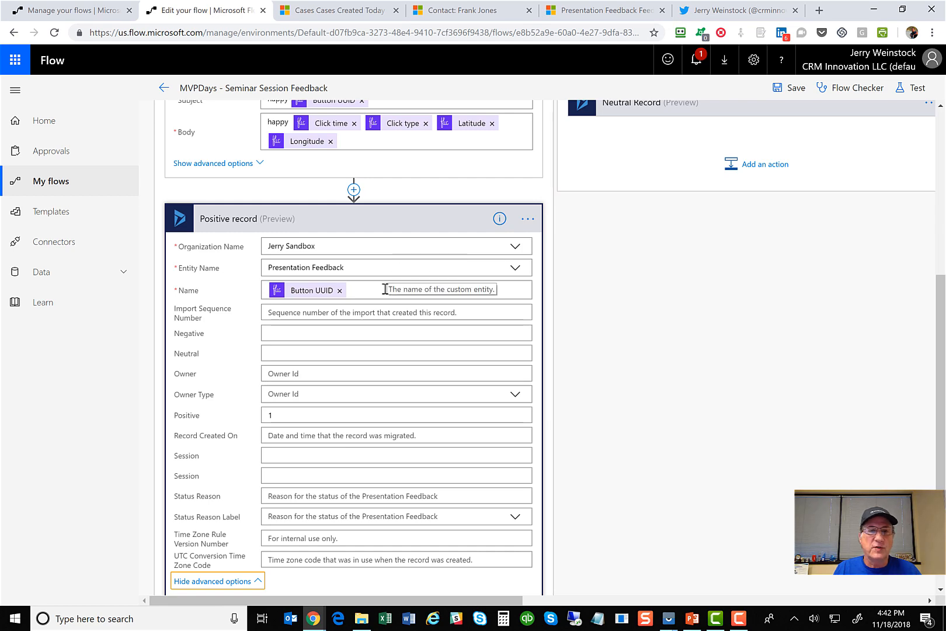
{"action": "scroll", "coordinate": [385, 289], "scroll_direction": "down", "scroll_amount": 2}
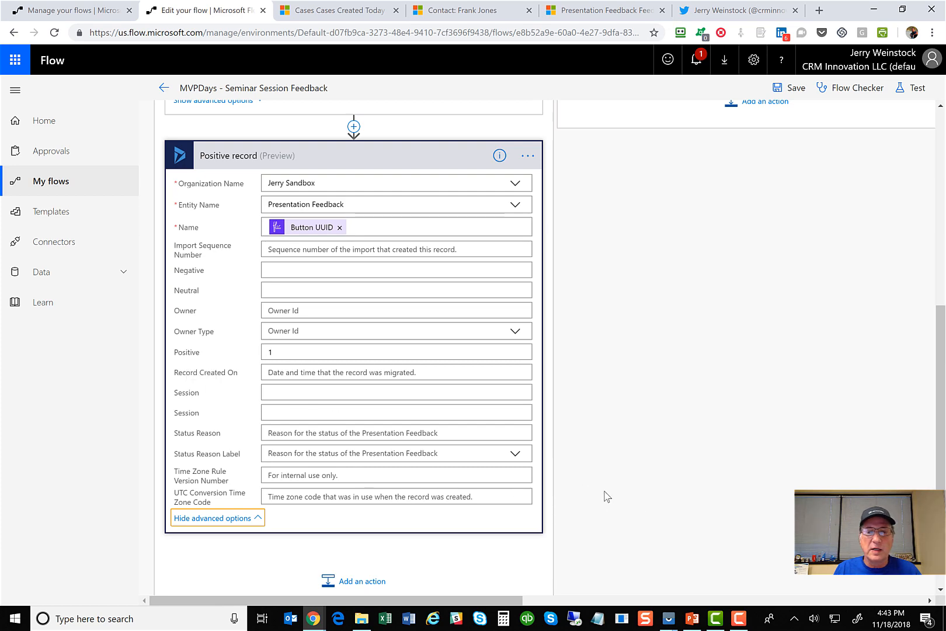
Expand the Neutral Record action in Case 2 with its advanced options and examine the Neutral field.
{"action": "scroll", "coordinate": [604, 493], "scroll_direction": "up", "scroll_amount": 5}
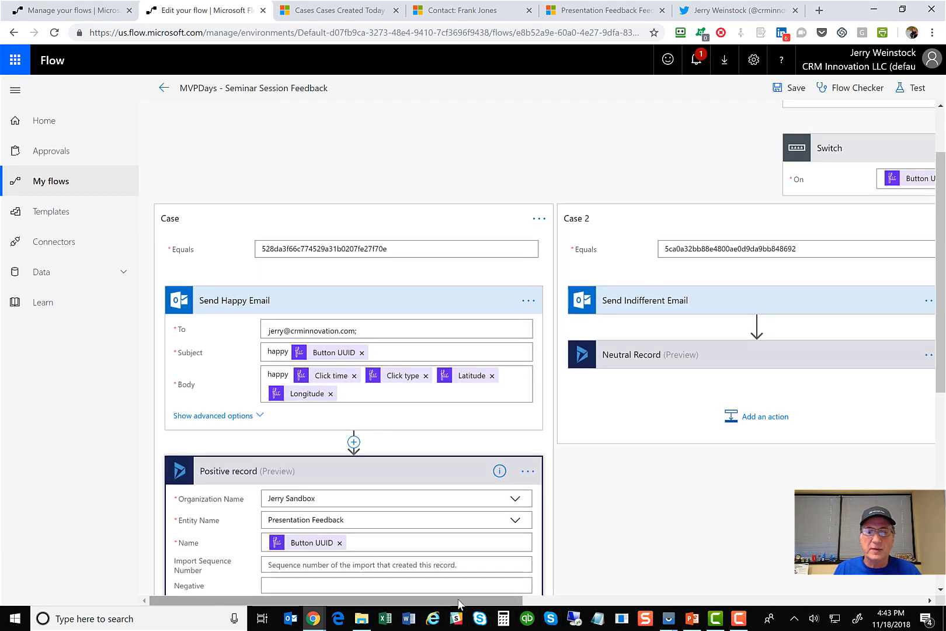
{"action": "left_click_drag", "start_coordinate": [459, 601], "coordinate": [619, 599]}
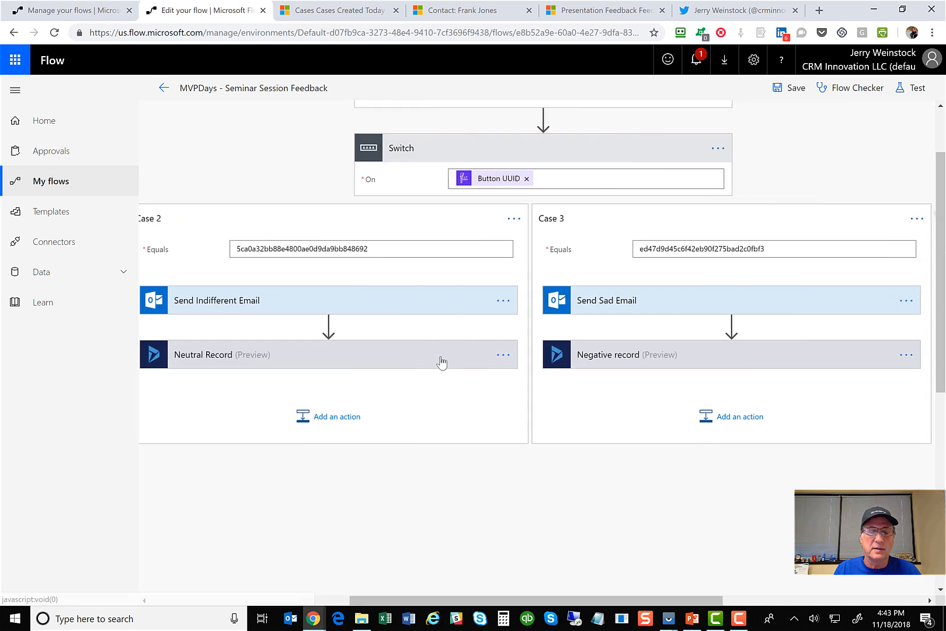
{"action": "left_click", "coordinate": [441, 362]}
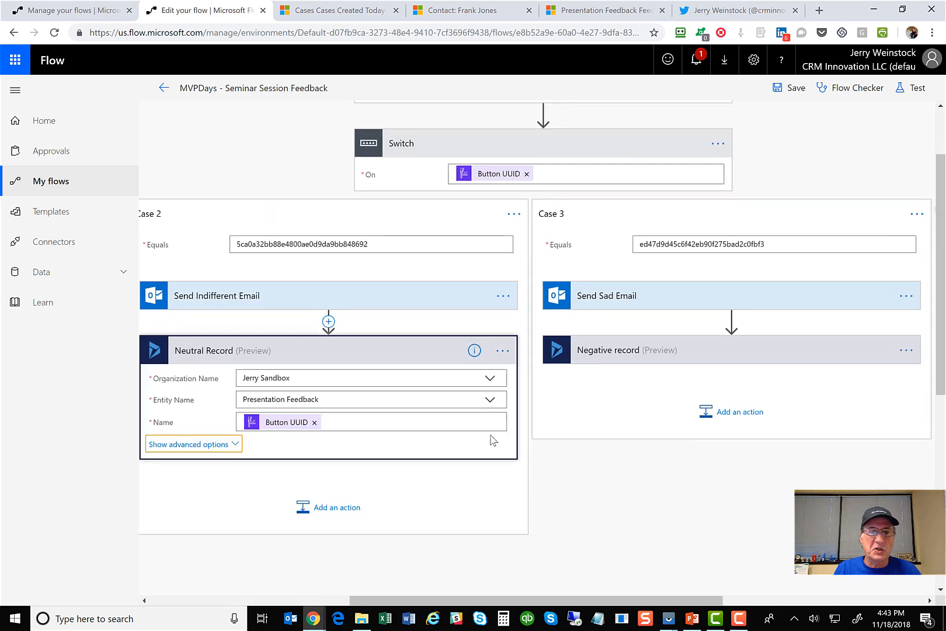
{"action": "scroll", "coordinate": [493, 438], "scroll_direction": "down", "scroll_amount": 1}
{"action": "left_click", "coordinate": [239, 389]}
{"action": "scroll", "coordinate": [372, 436], "scroll_direction": "down", "scroll_amount": 2}
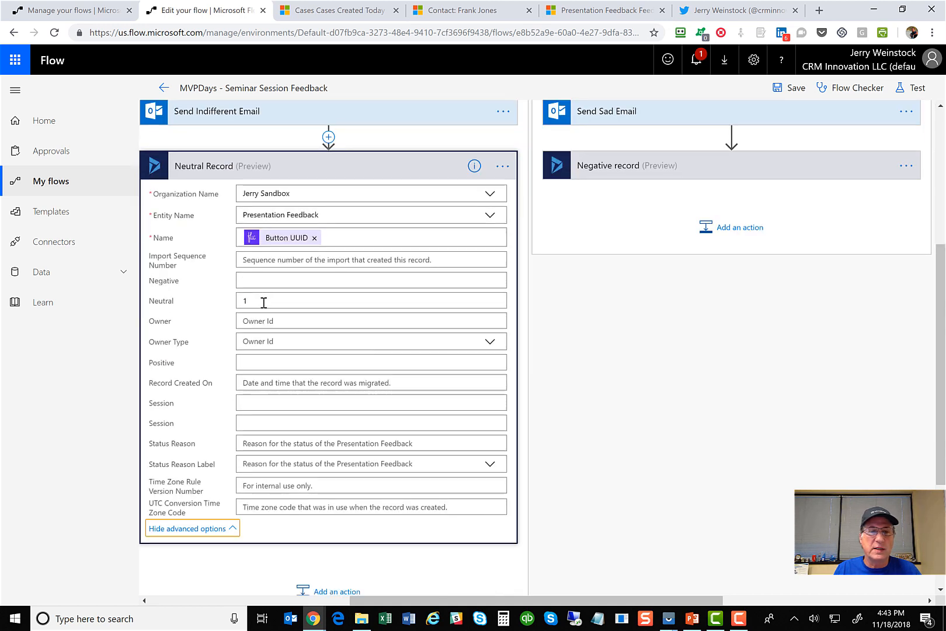
Look over Case 3 and collapse all three numbered case branches of the Switch.
{"action": "left_click_drag", "start_coordinate": [608, 601], "coordinate": [721, 599]}
{"action": "scroll", "coordinate": [598, 382], "scroll_direction": "up", "scroll_amount": 5}
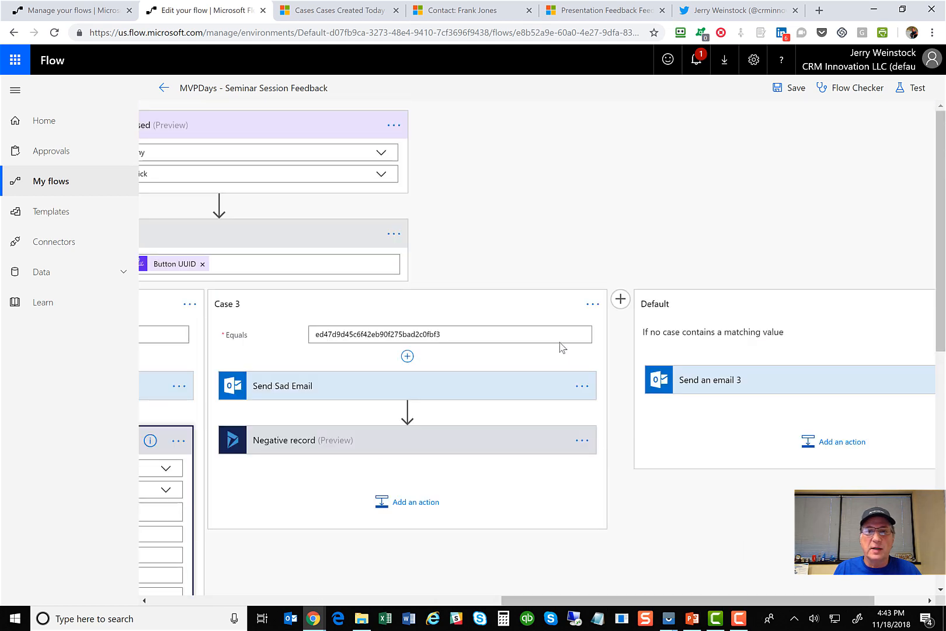
{"action": "left_click_drag", "start_coordinate": [522, 600], "coordinate": [221, 601]}
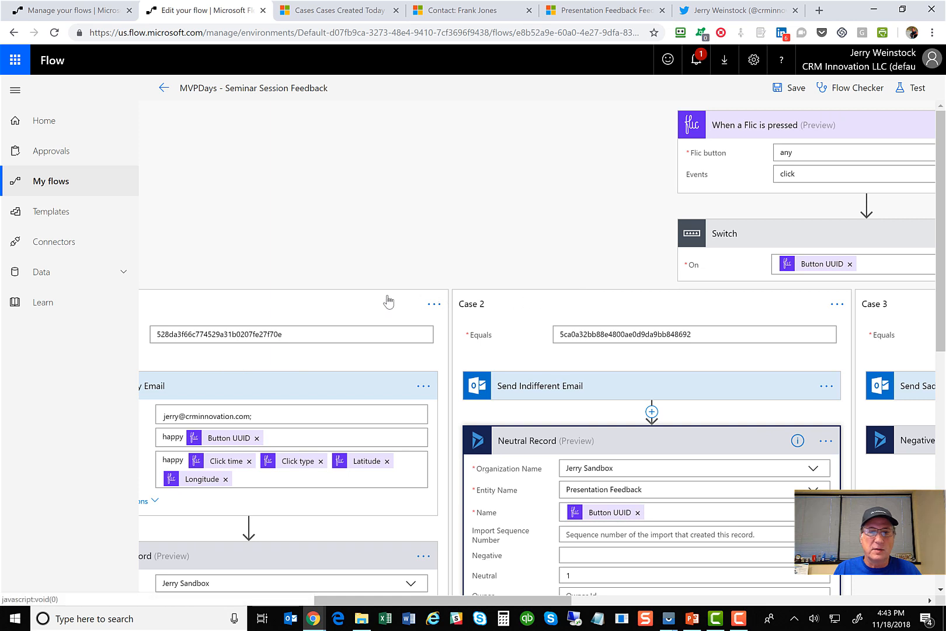
{"action": "left_click", "coordinate": [330, 301]}
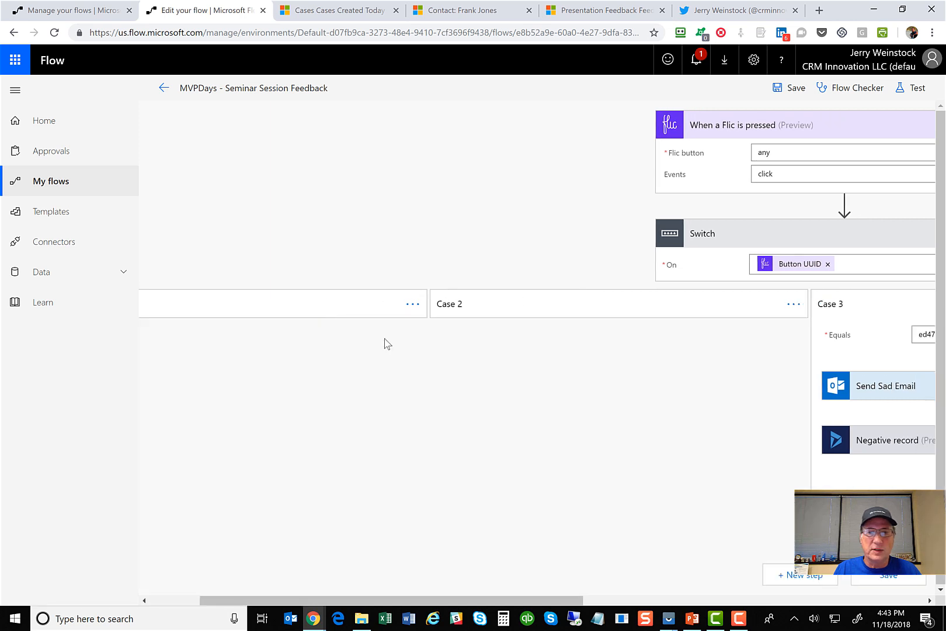
{"action": "left_click_drag", "start_coordinate": [572, 601], "coordinate": [852, 595]}
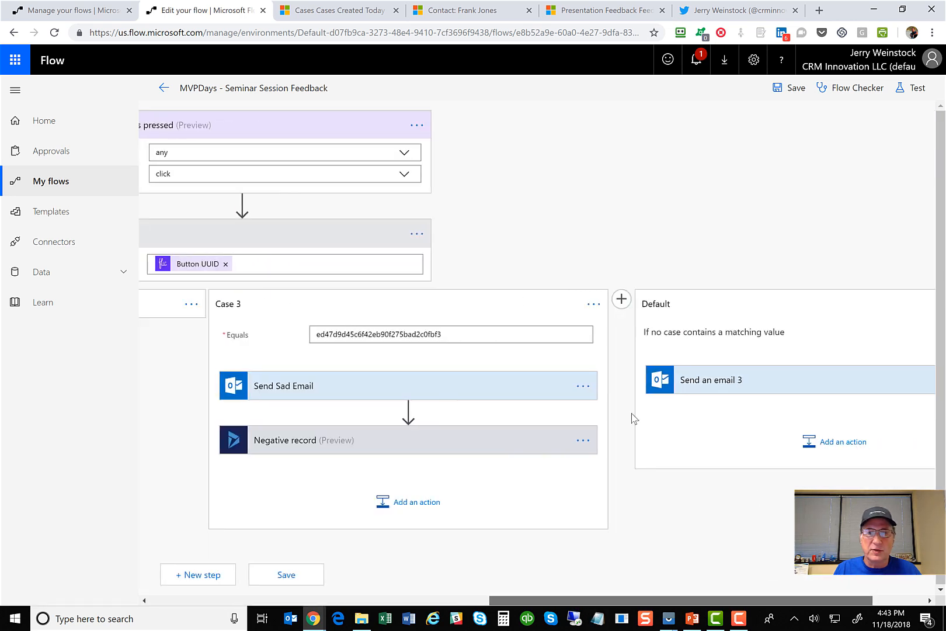
{"action": "left_click", "coordinate": [459, 303]}
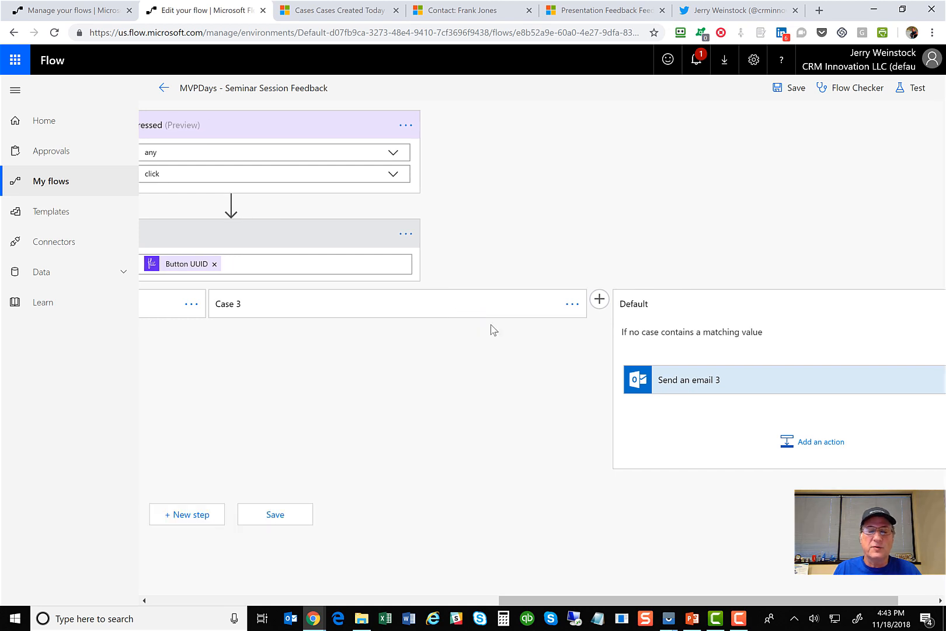
Expand the Send an email 3 action in the Default branch and examine its Subject and Body.
{"action": "left_click_drag", "start_coordinate": [636, 602], "coordinate": [701, 607]}
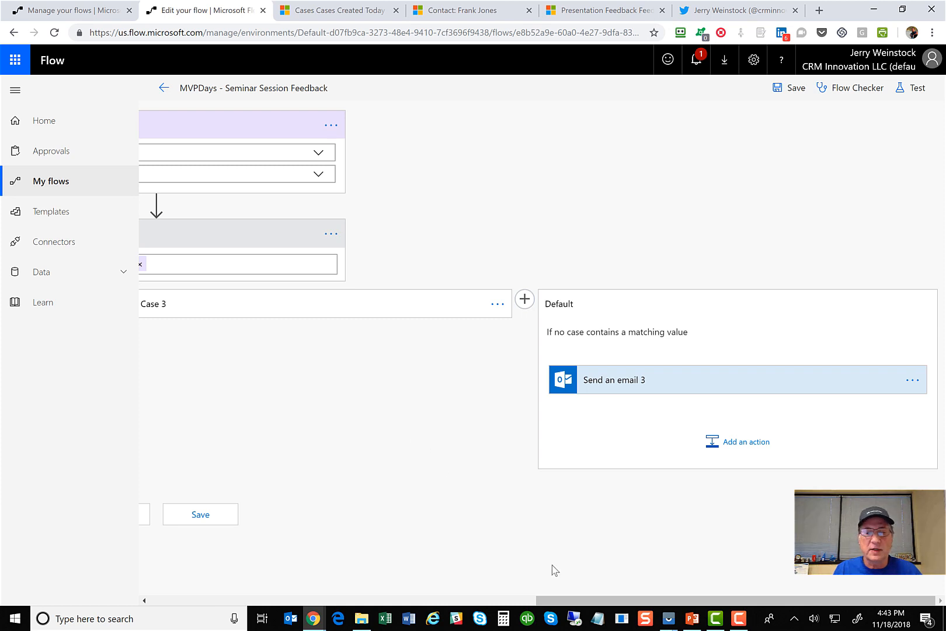
{"action": "left_click_drag", "start_coordinate": [540, 603], "coordinate": [344, 601]}
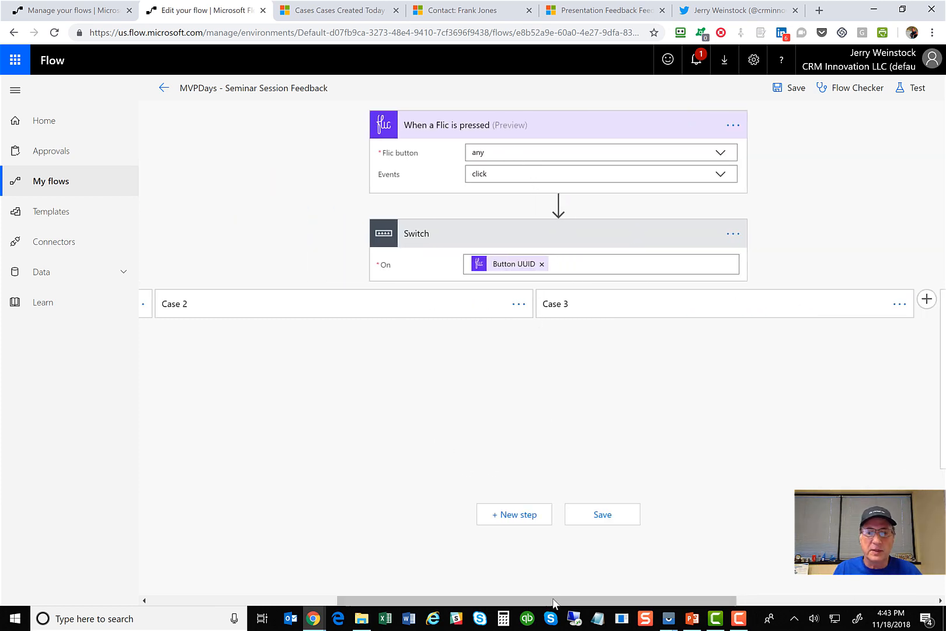
{"action": "left_click_drag", "start_coordinate": [556, 602], "coordinate": [848, 610]}
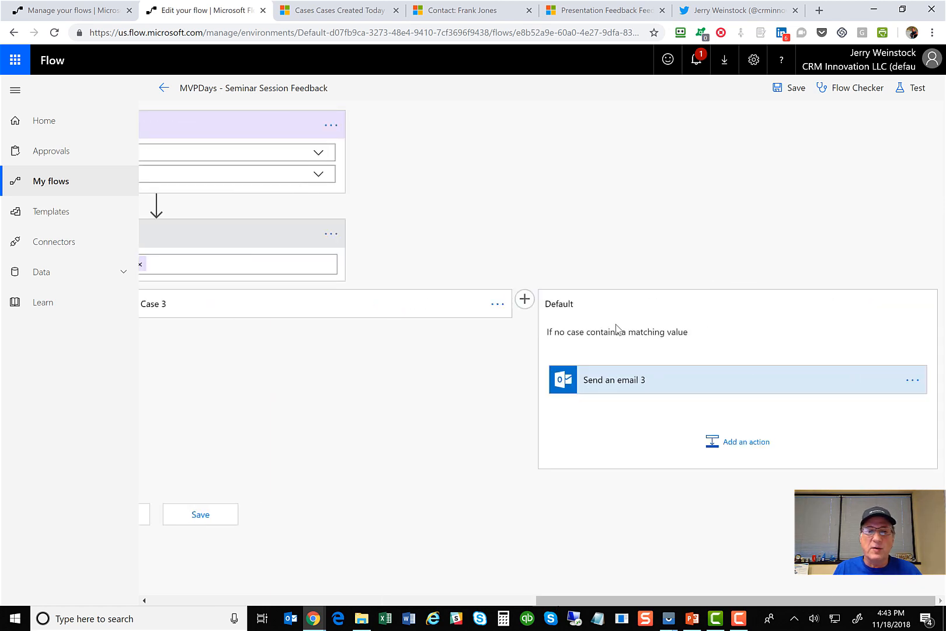
{"action": "left_click", "coordinate": [688, 385]}
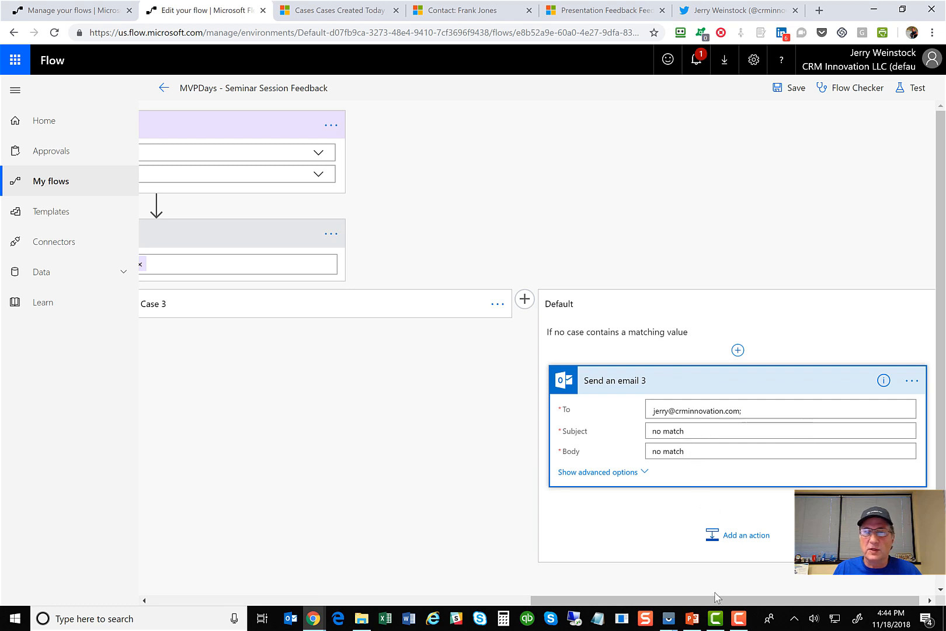
Return to the start of the MVPDays - Seminar Session Feedback flow and save it.
{"action": "left_click_drag", "start_coordinate": [700, 605], "coordinate": [599, 605]}
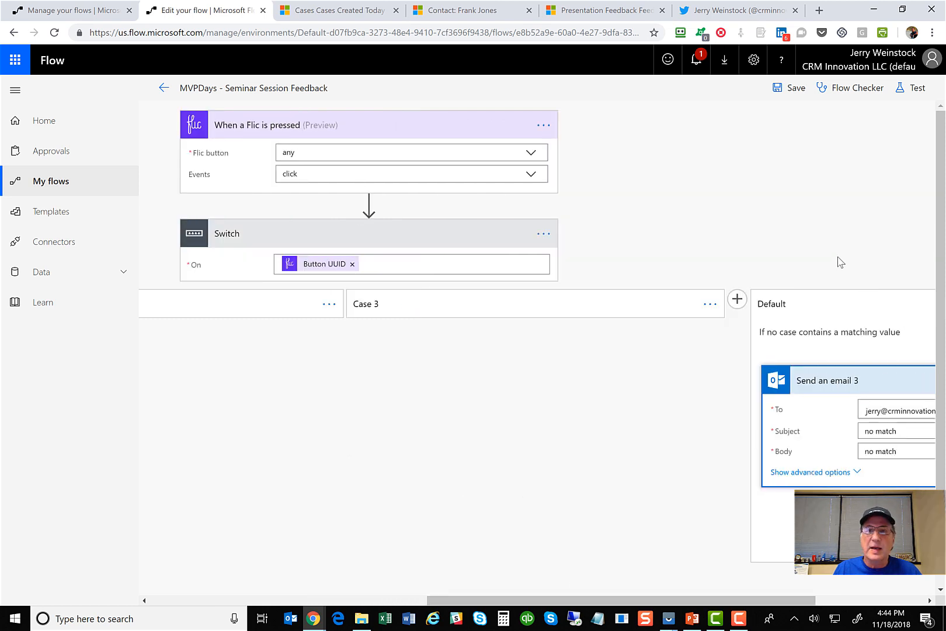
{"action": "left_click_drag", "start_coordinate": [647, 605], "coordinate": [416, 604]}
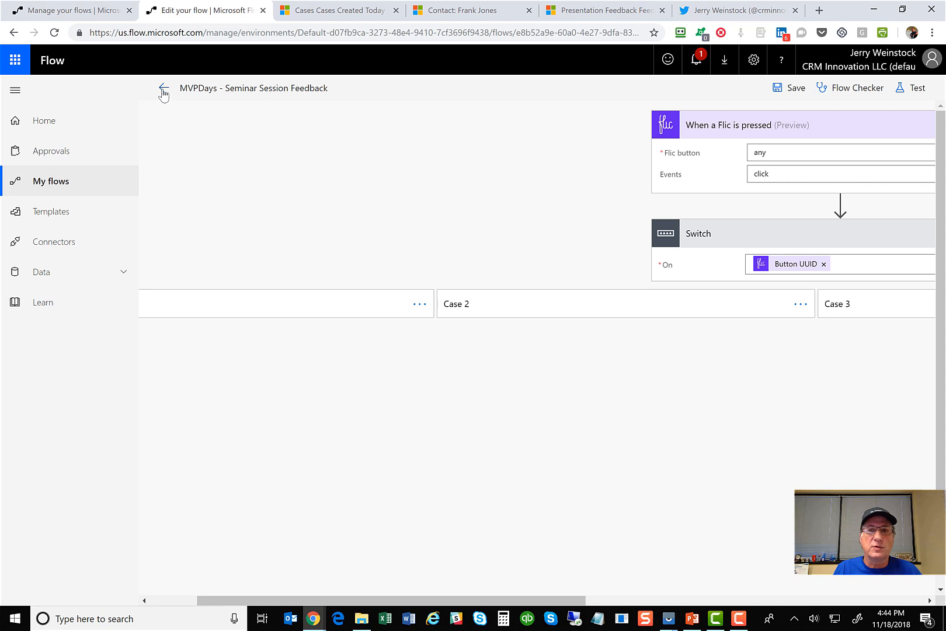
{"action": "left_click", "coordinate": [790, 87]}
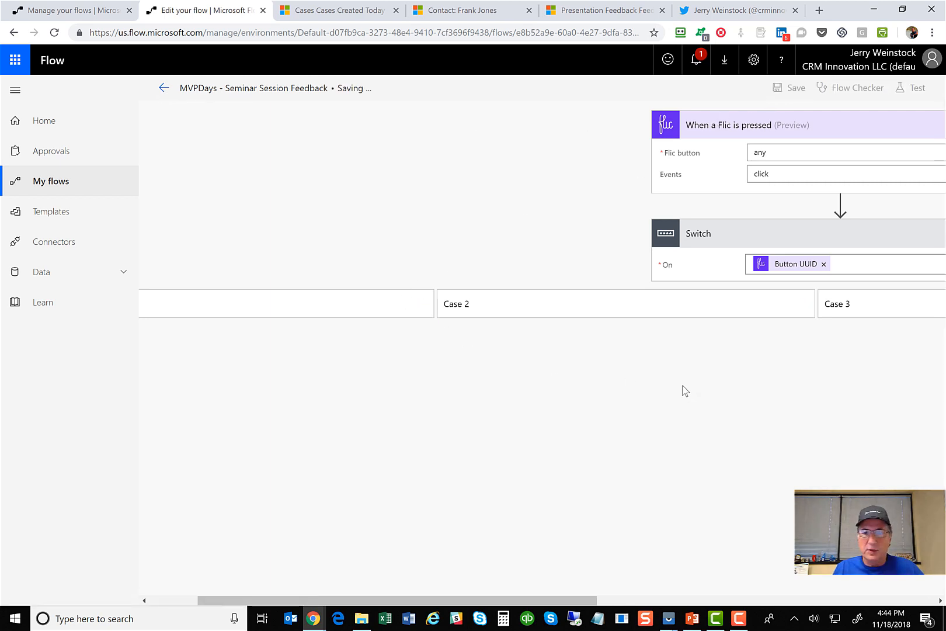
Bring the mirrored Samsung phone window into view, examine the Flic app's connected buttons and move the window out of the way.
{"action": "left_click", "coordinate": [667, 618]}
{"action": "left_click", "coordinate": [709, 539]}
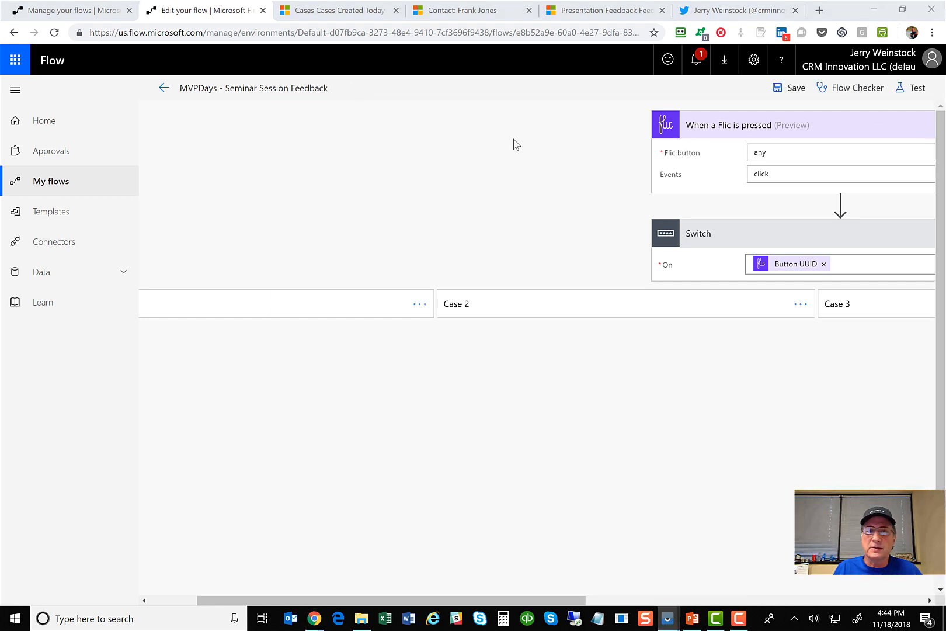
{"action": "left_click_drag", "start_coordinate": [945, 91], "coordinate": [227, 10]}
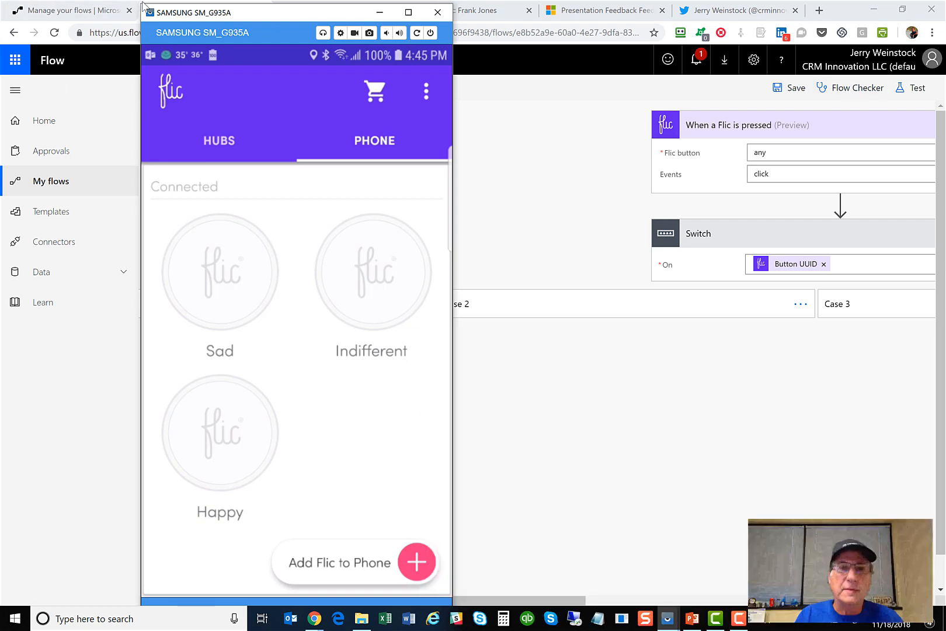
{"action": "left_click_drag", "start_coordinate": [336, 12], "coordinate": [945, 61]}
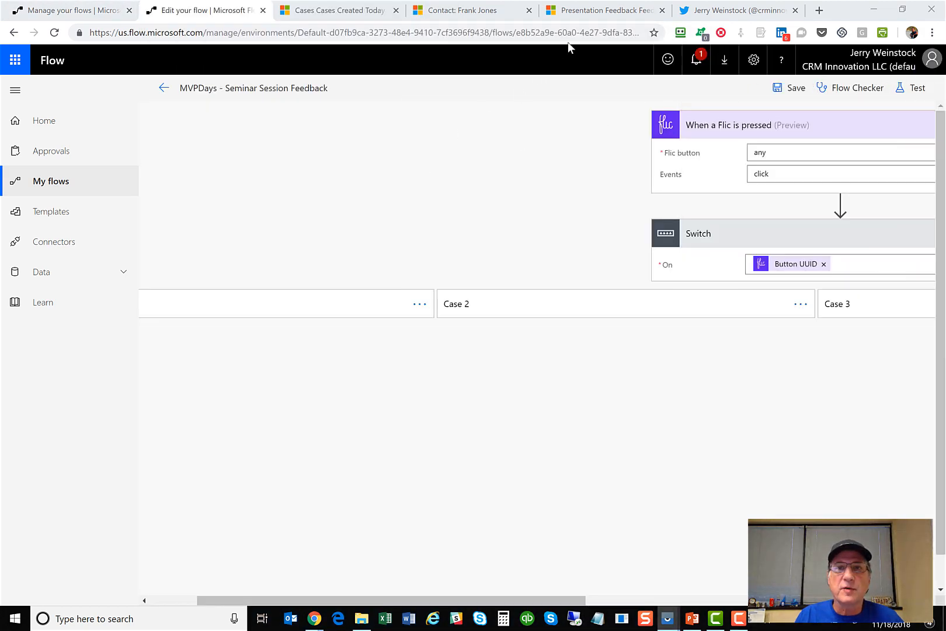
Refresh the Presentation Feedback list in Dynamics 365, examine the first Buttonizing Dynamics 365 record and return to the list.
{"action": "left_click", "coordinate": [591, 12]}
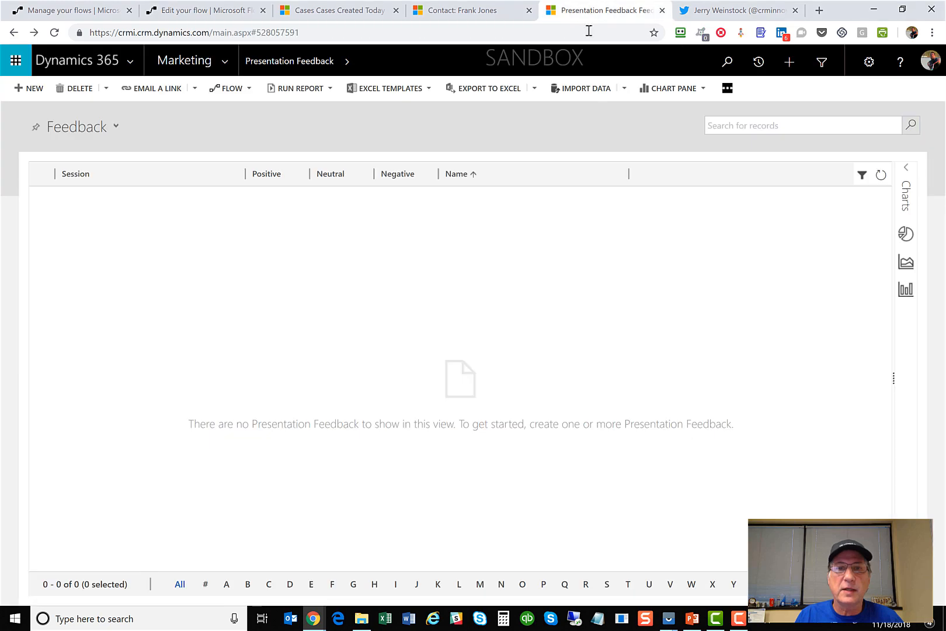
{"action": "left_click", "coordinate": [881, 175]}
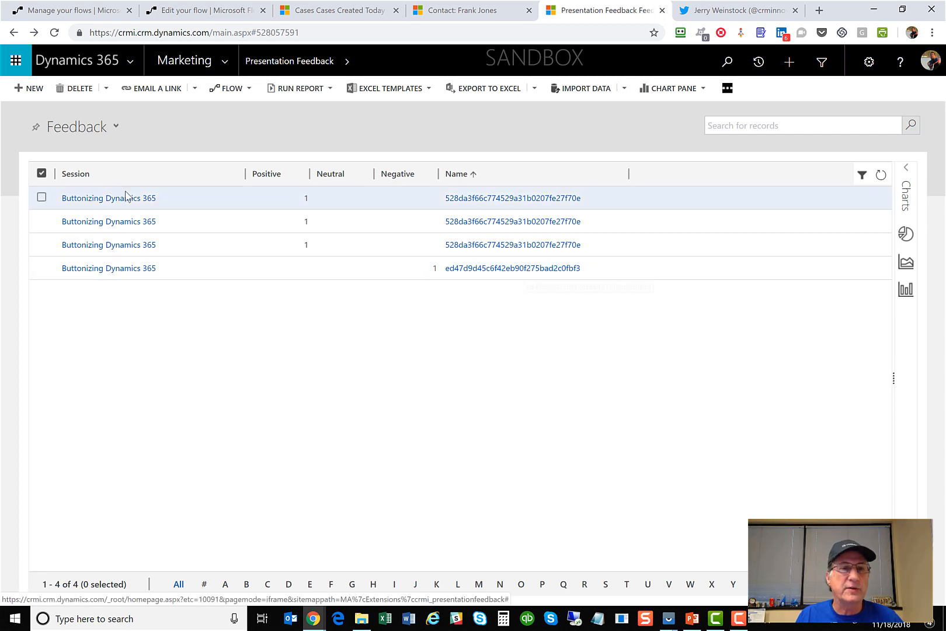
{"action": "double_click", "coordinate": [214, 200]}
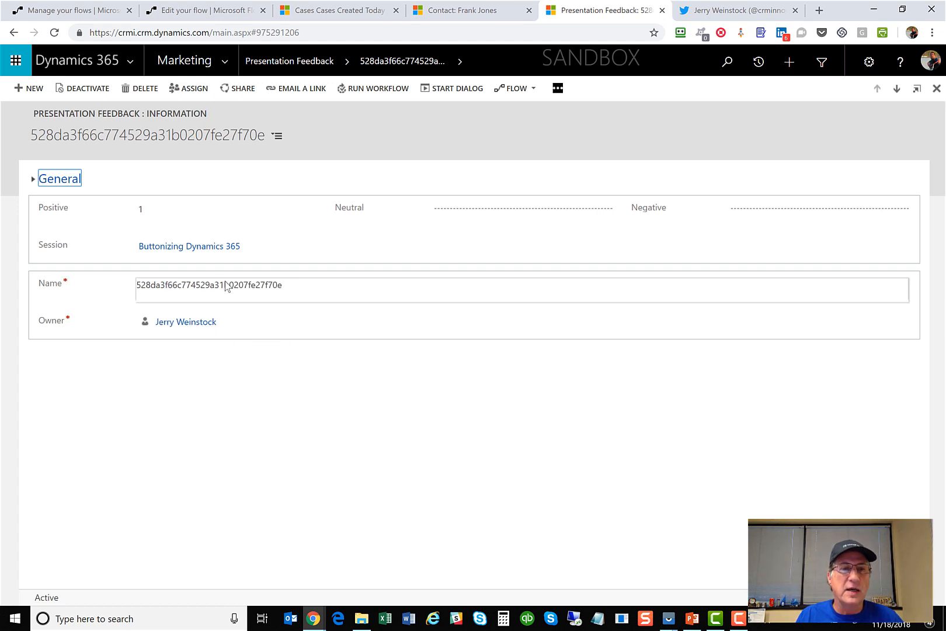
{"action": "left_click", "coordinate": [285, 63]}
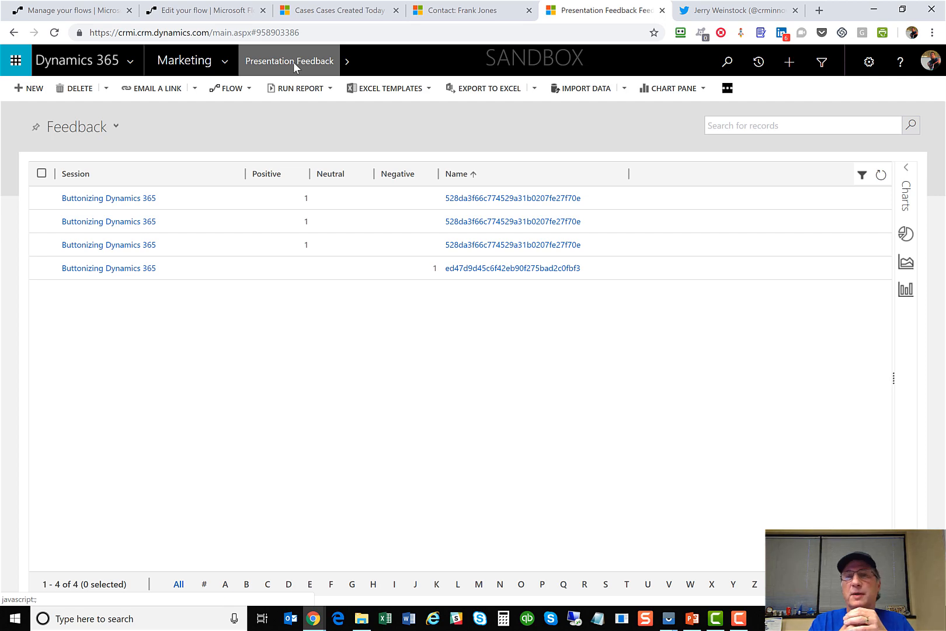
Switch to the My flows list, open the MVPDays - Email new Cases flow for editing and expand its manual trigger.
{"action": "key", "text": "ctrl+1"}
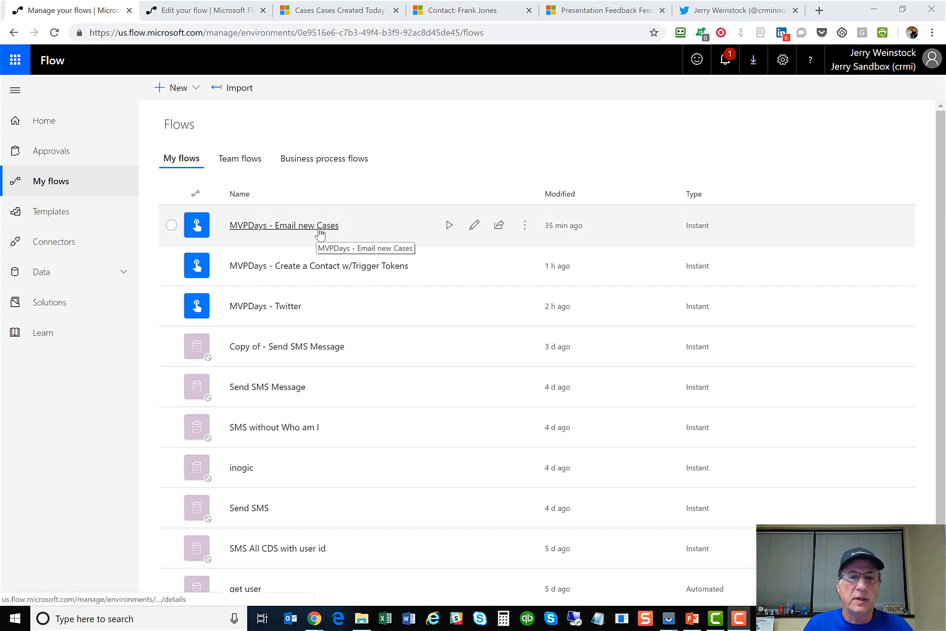
{"action": "left_click", "coordinate": [474, 226]}
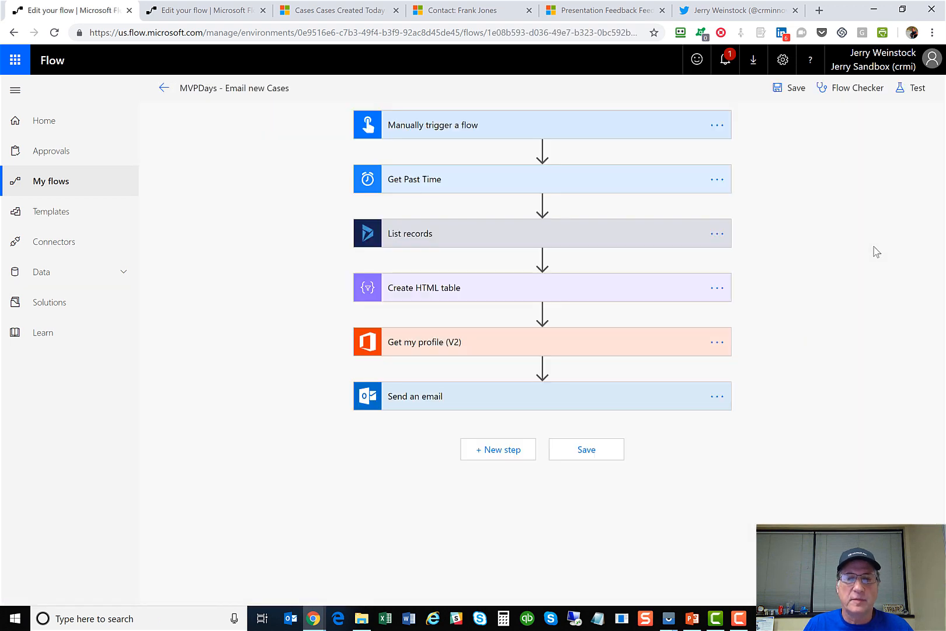
{"action": "left_click", "coordinate": [543, 127]}
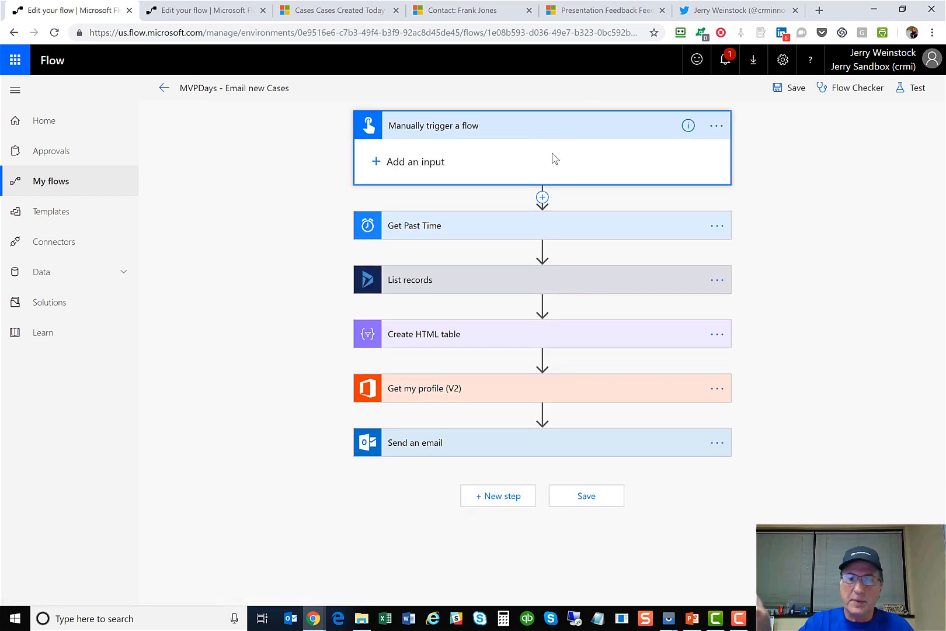
Expand the Get Past Time action and examine its Interval and the available Time unit options.
{"action": "left_click", "coordinate": [539, 221]}
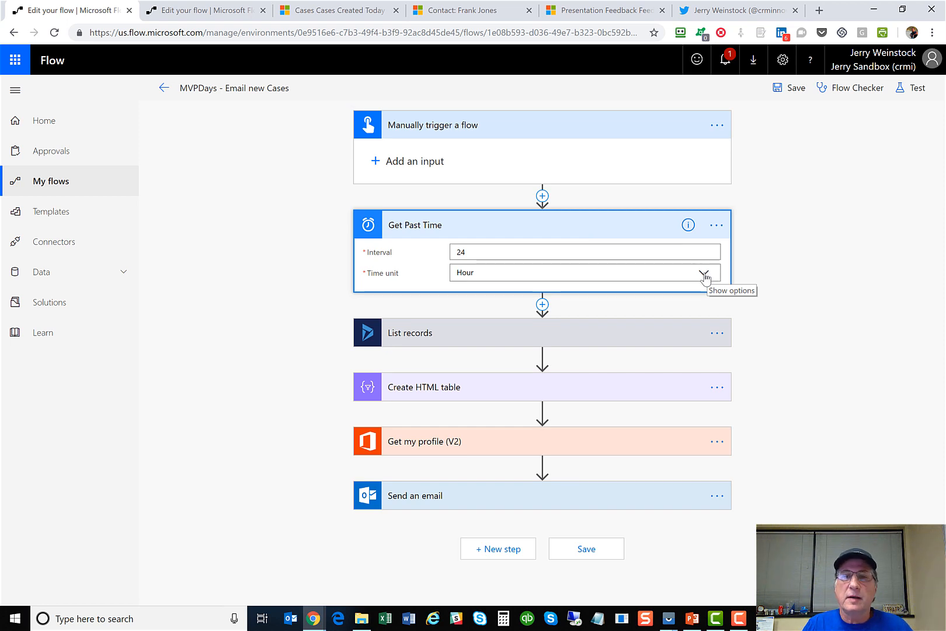
{"action": "left_click", "coordinate": [705, 275]}
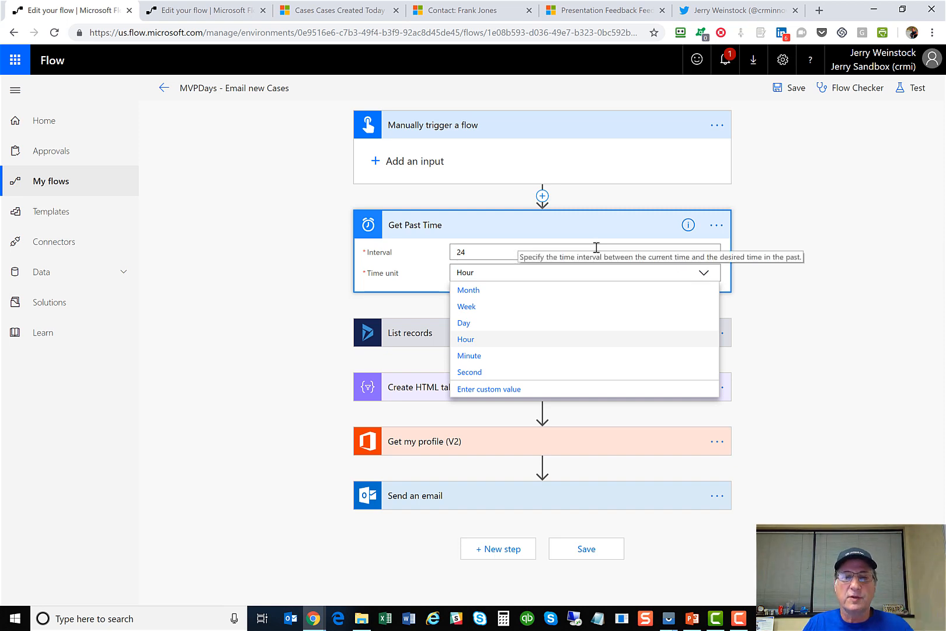
{"action": "left_click", "coordinate": [297, 278]}
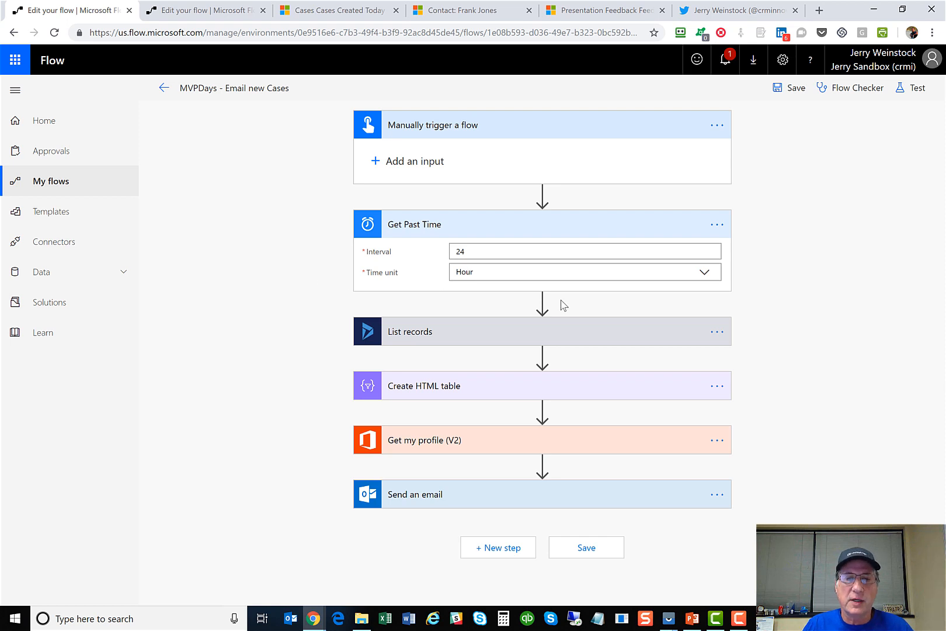
Expand the List records action with its advanced options, examine the formatDateTime expression in the Filter Query and collapse the action.
{"action": "left_click", "coordinate": [544, 337]}
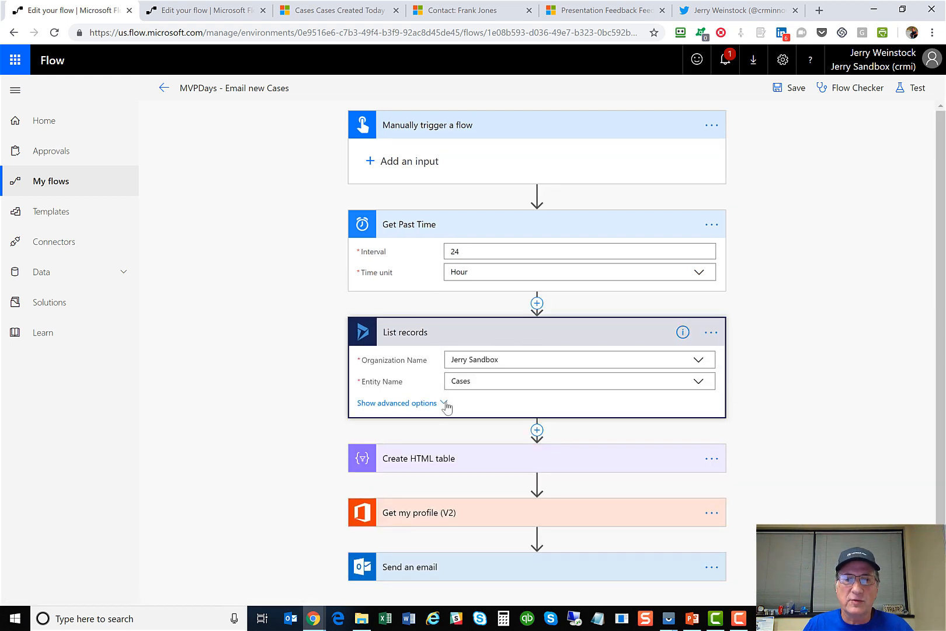
{"action": "left_click", "coordinate": [395, 403]}
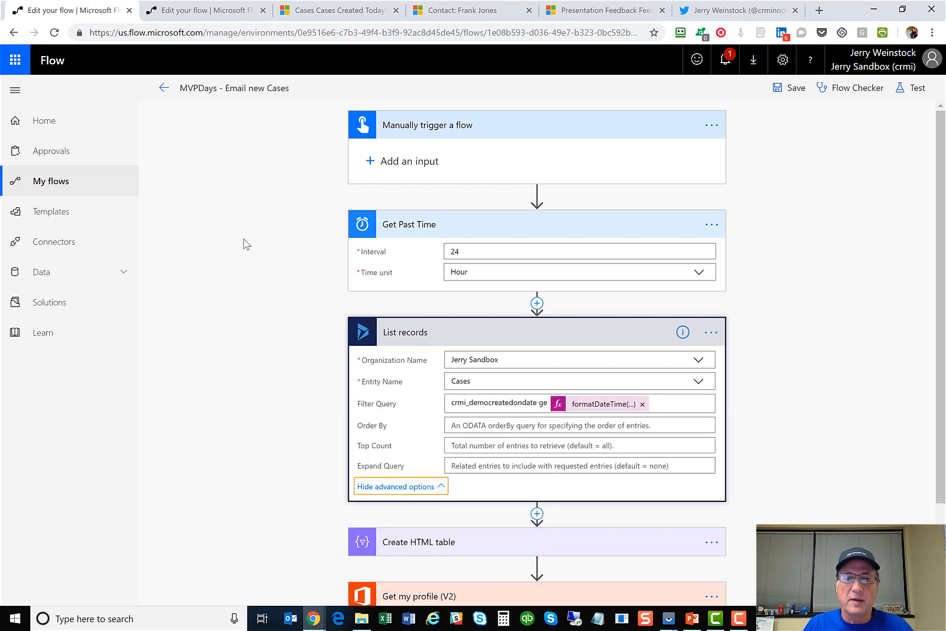
{"action": "scroll", "coordinate": [234, 243], "scroll_direction": "down", "scroll_amount": 2}
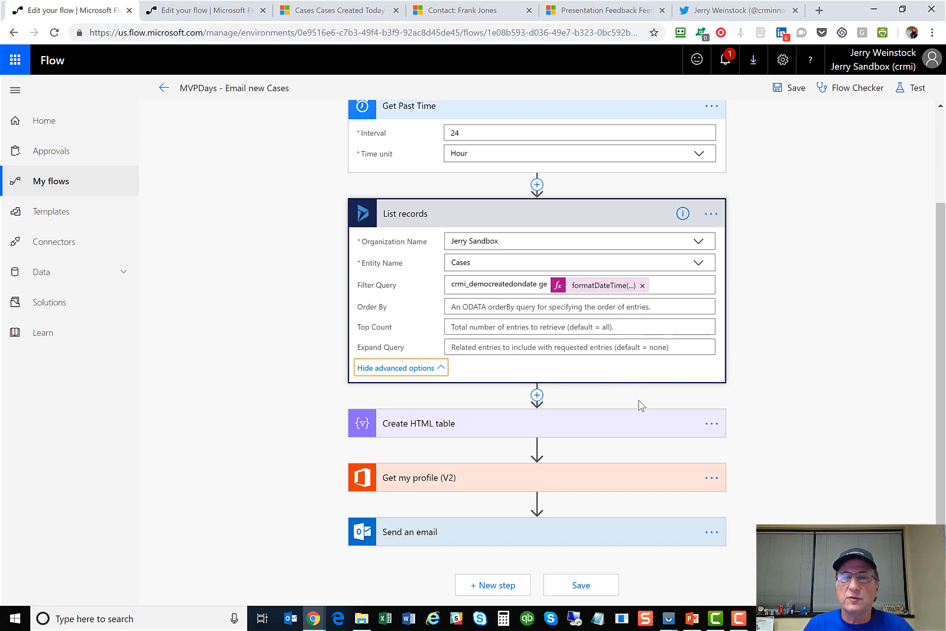
{"action": "left_click", "coordinate": [596, 285]}
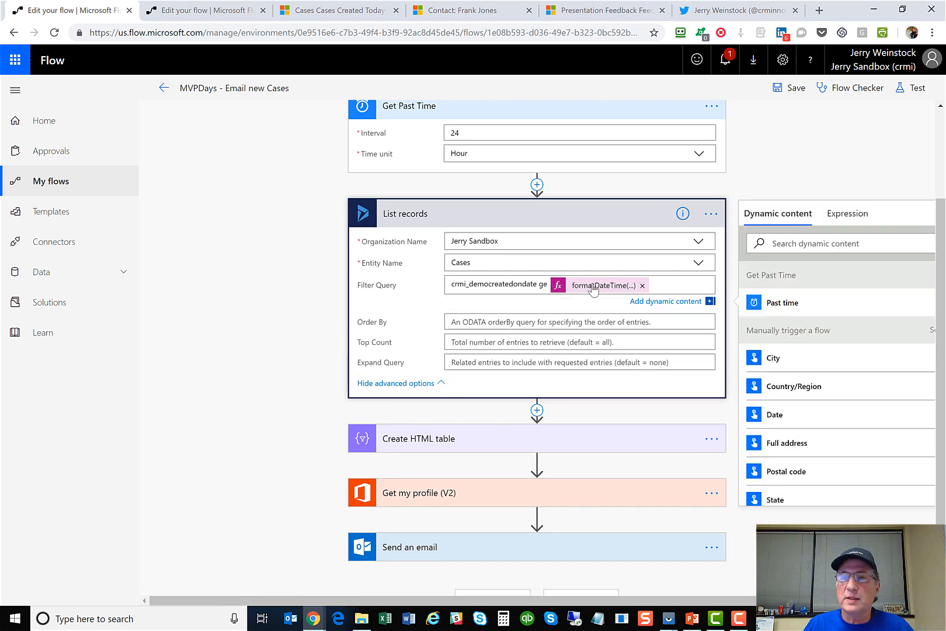
{"action": "left_click_drag", "start_coordinate": [623, 601], "coordinate": [667, 601]}
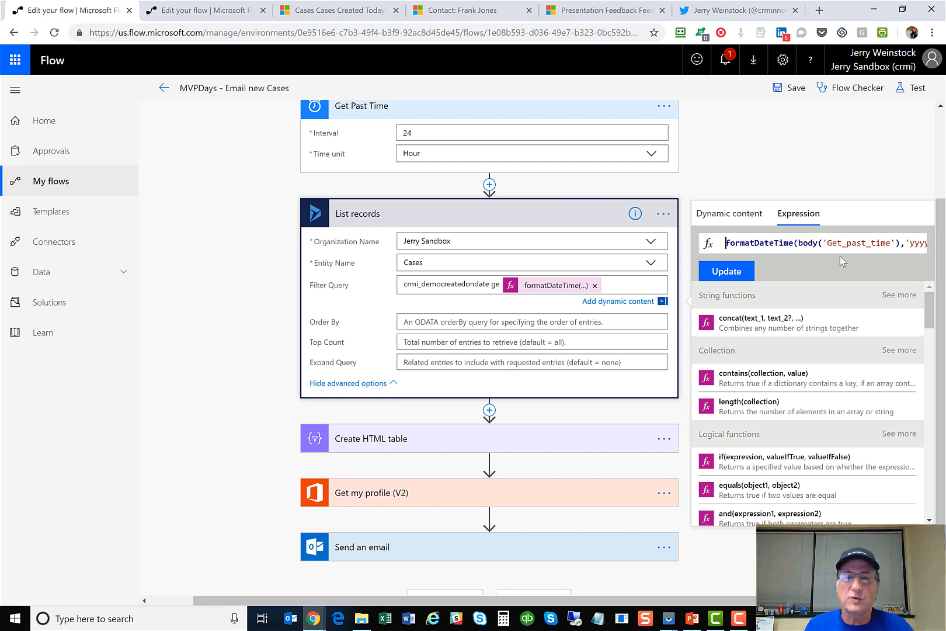
{"action": "left_click", "coordinate": [499, 206]}
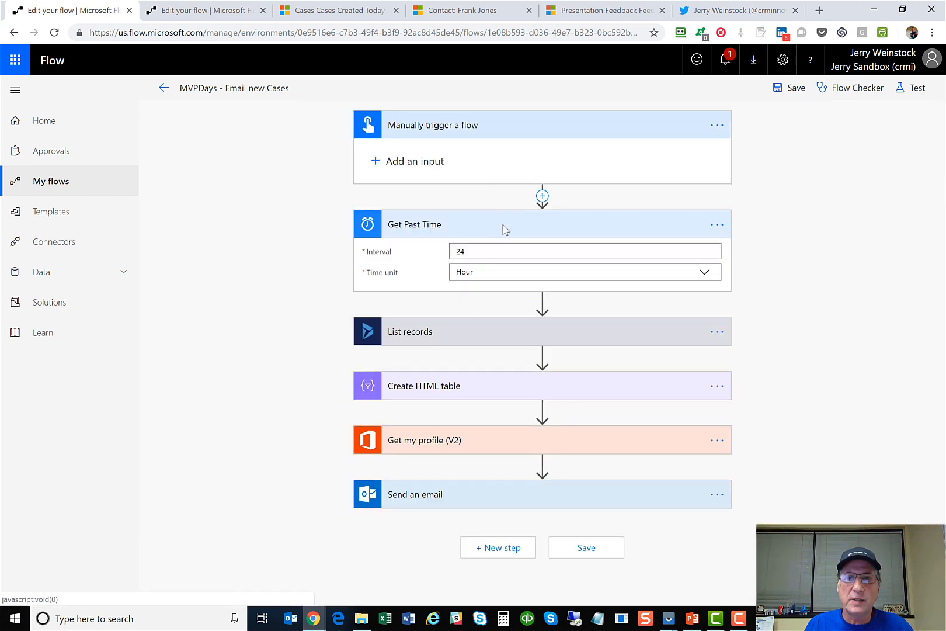
Expand the Create HTML table action with its advanced options and examine the From source and custom column mappings.
{"action": "left_click", "coordinate": [539, 384]}
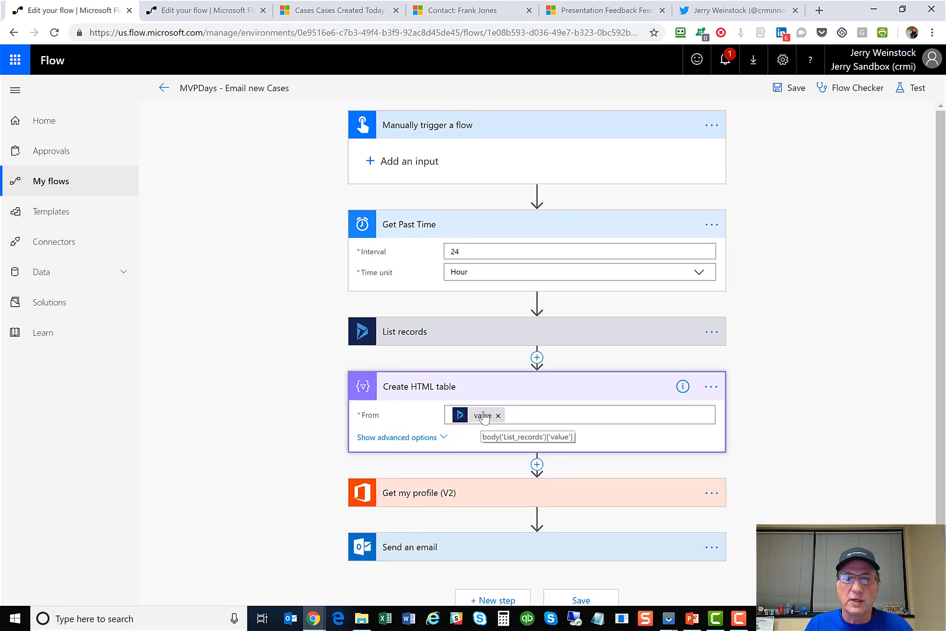
{"action": "left_click", "coordinate": [536, 413]}
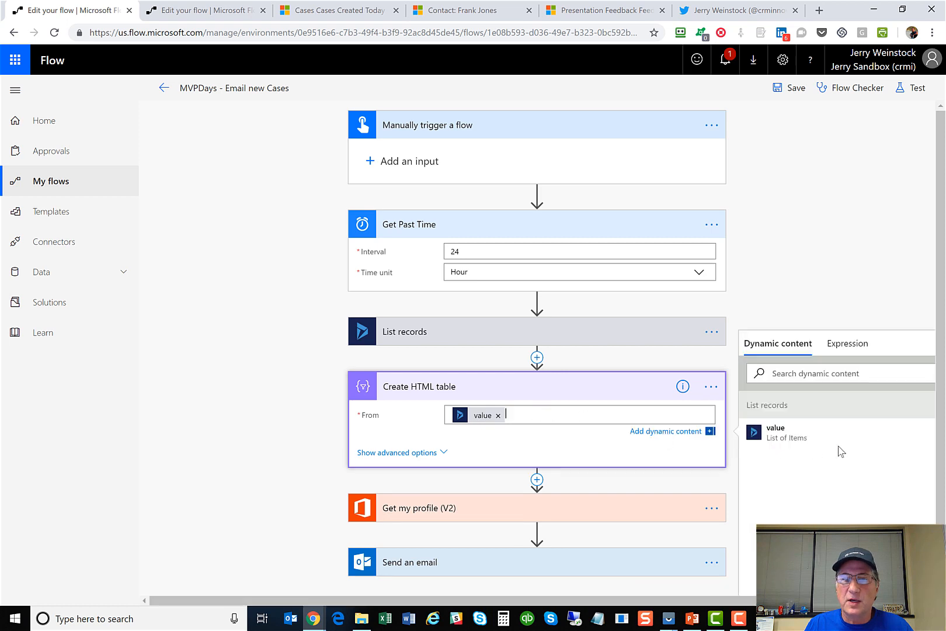
{"action": "left_click", "coordinate": [443, 453]}
{"action": "scroll", "coordinate": [211, 289], "scroll_direction": "down", "scroll_amount": 2}
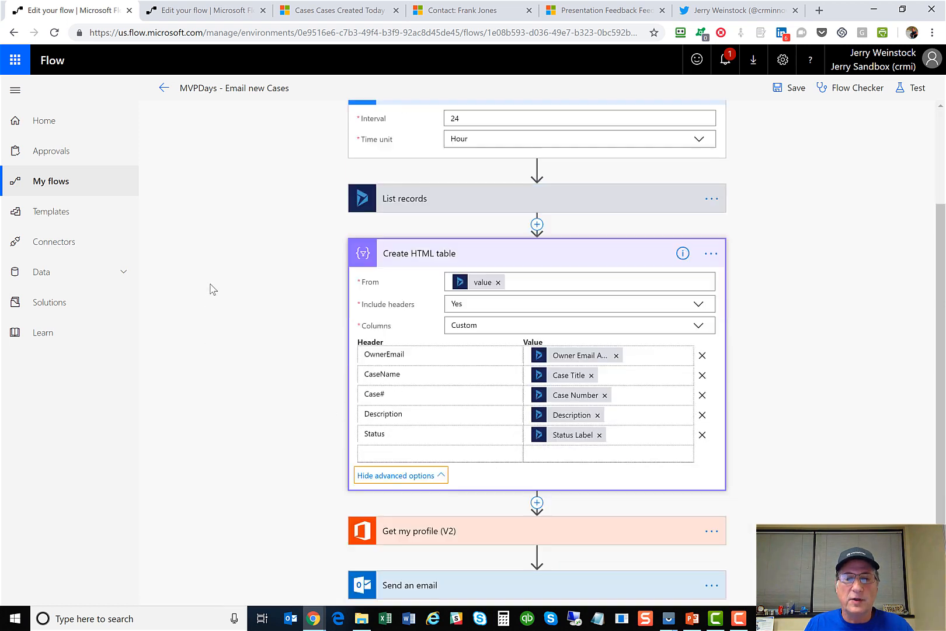
{"action": "scroll", "coordinate": [210, 289], "scroll_direction": "down", "scroll_amount": 1}
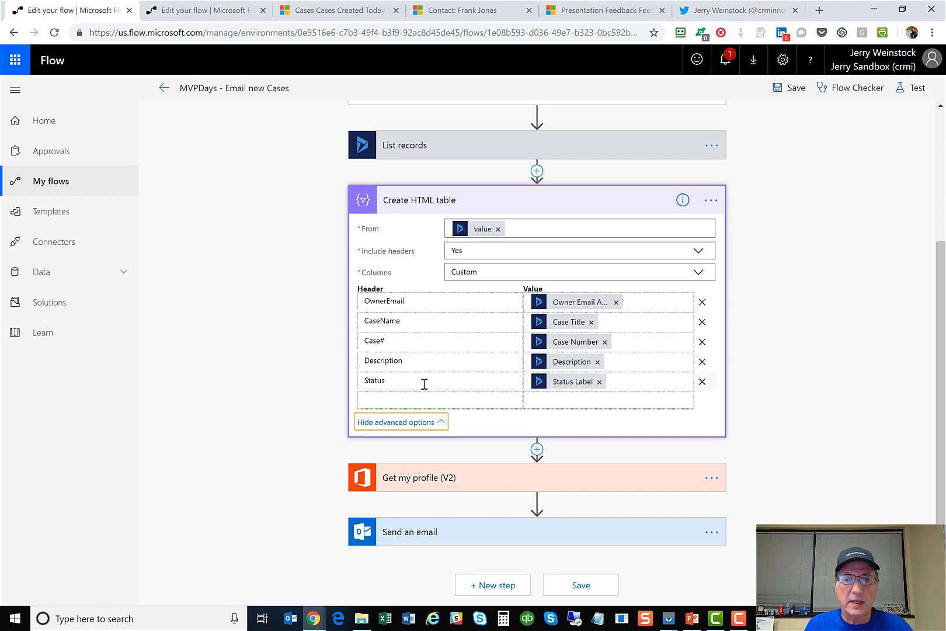
Examine the dynamic content available for the OwnerEmail column, check the Cases Created Today list in Dynamics 365 and return to the flow.
{"action": "left_click", "coordinate": [646, 304]}
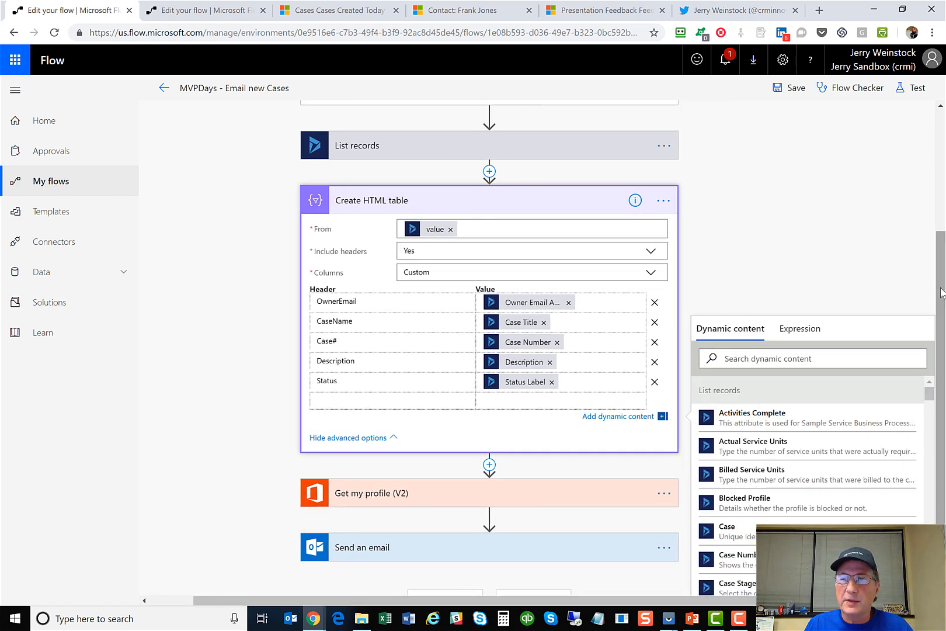
{"action": "scroll", "coordinate": [934, 280], "scroll_direction": "down", "scroll_amount": 2}
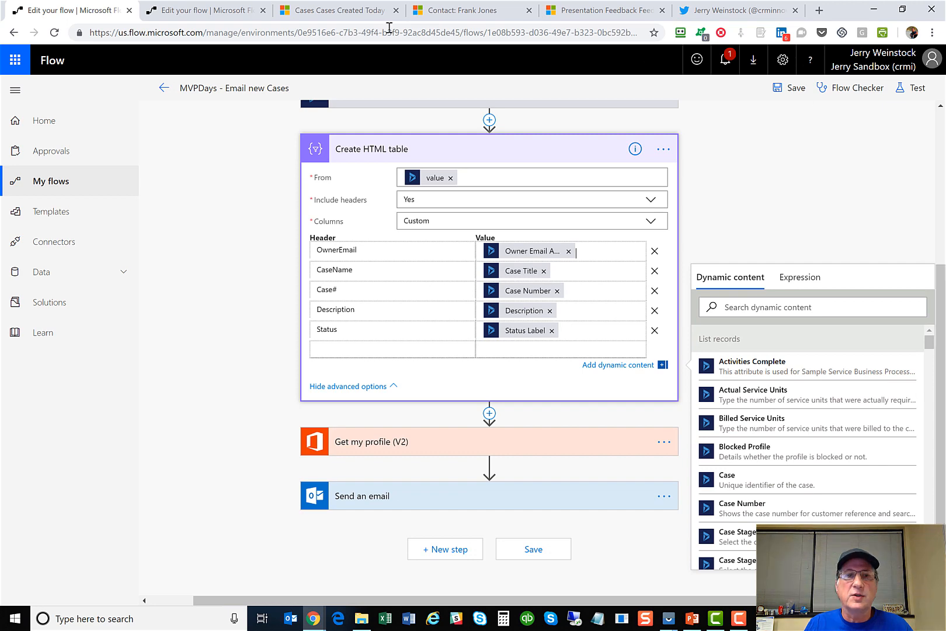
{"action": "left_click", "coordinate": [328, 11]}
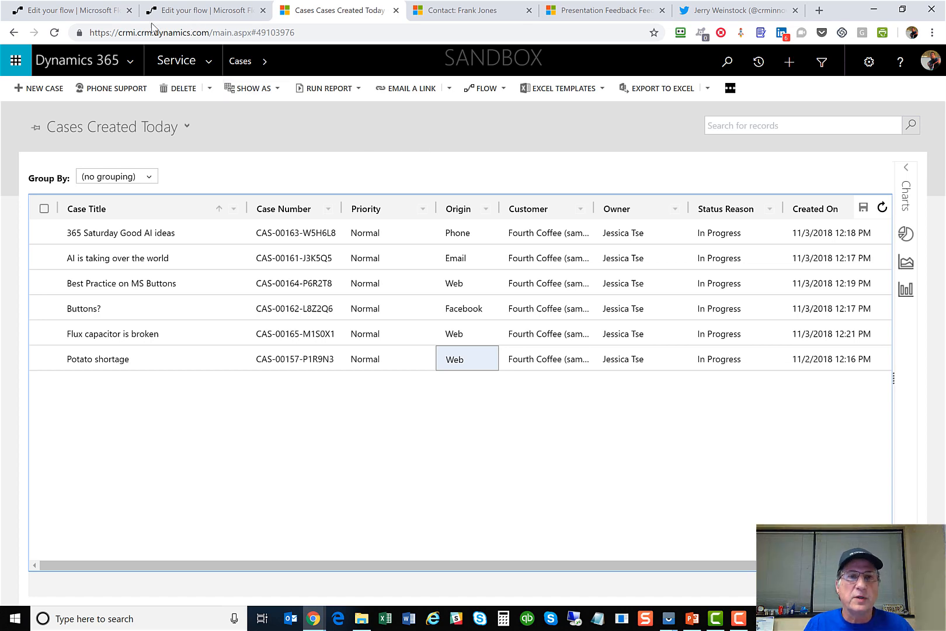
{"action": "left_click", "coordinate": [95, 17]}
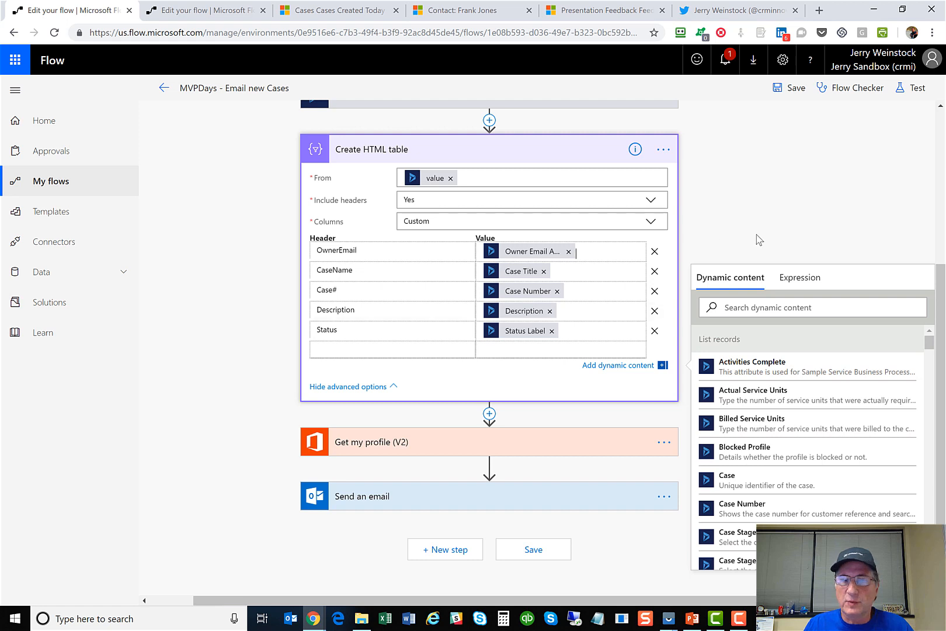
Add a custom column with the header AnotherCoumn and the dynamic value Case Stage to the HTML table.
{"action": "left_click", "coordinate": [346, 351]}
{"action": "type", "text": "AnotherCo"}
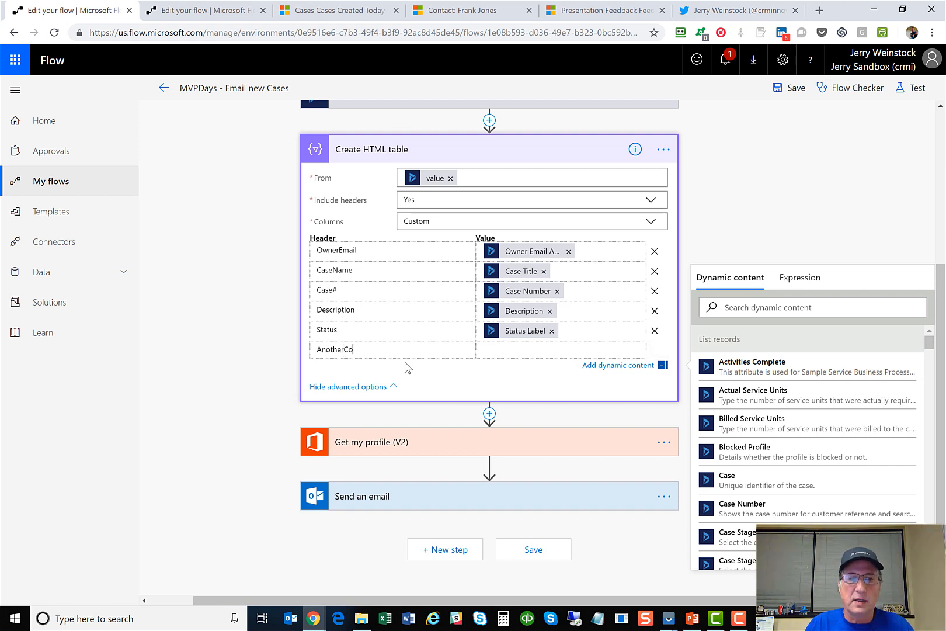
{"action": "type", "text": "umn"}
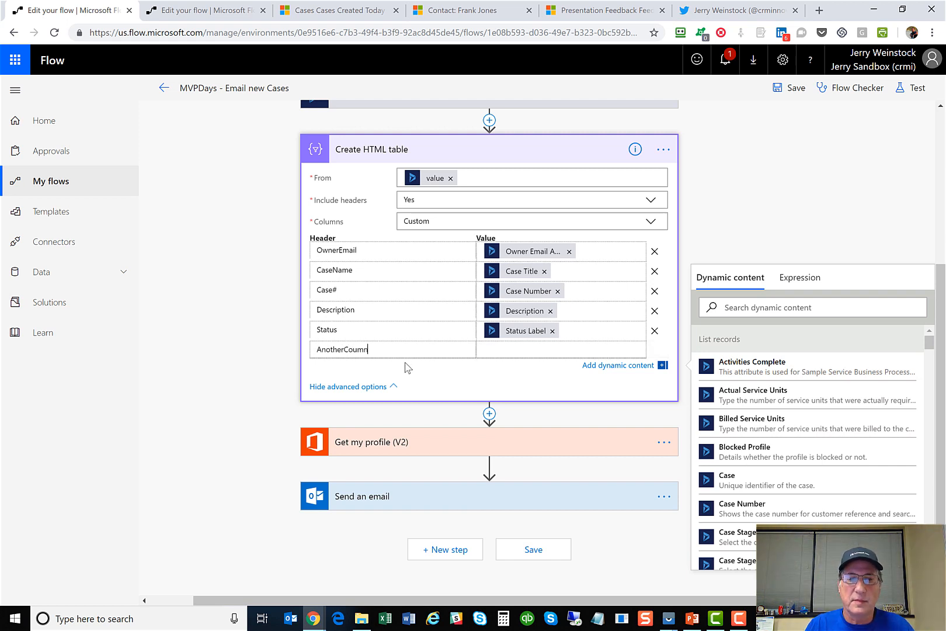
{"action": "left_click", "coordinate": [508, 354]}
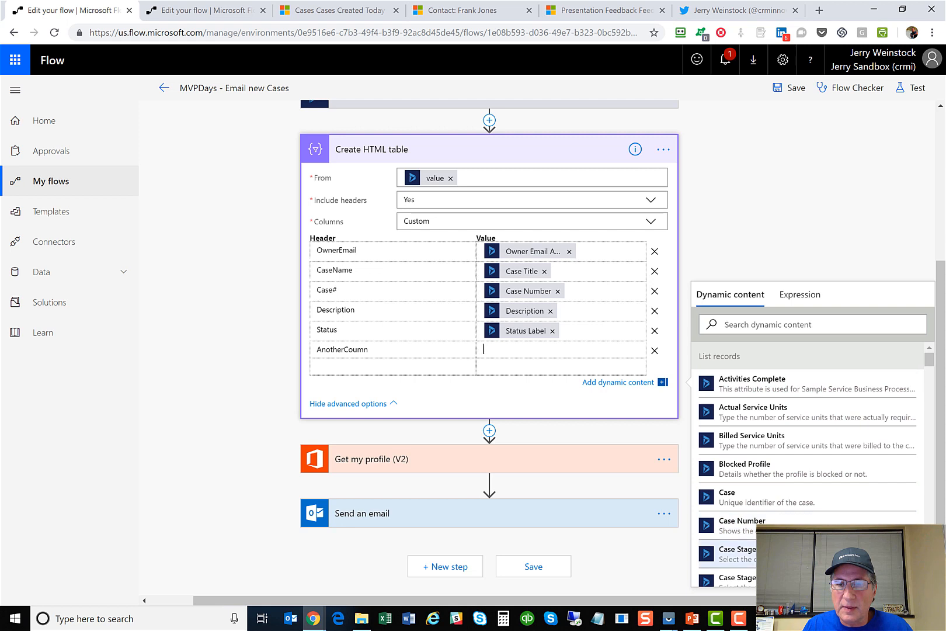
{"action": "left_click", "coordinate": [735, 553]}
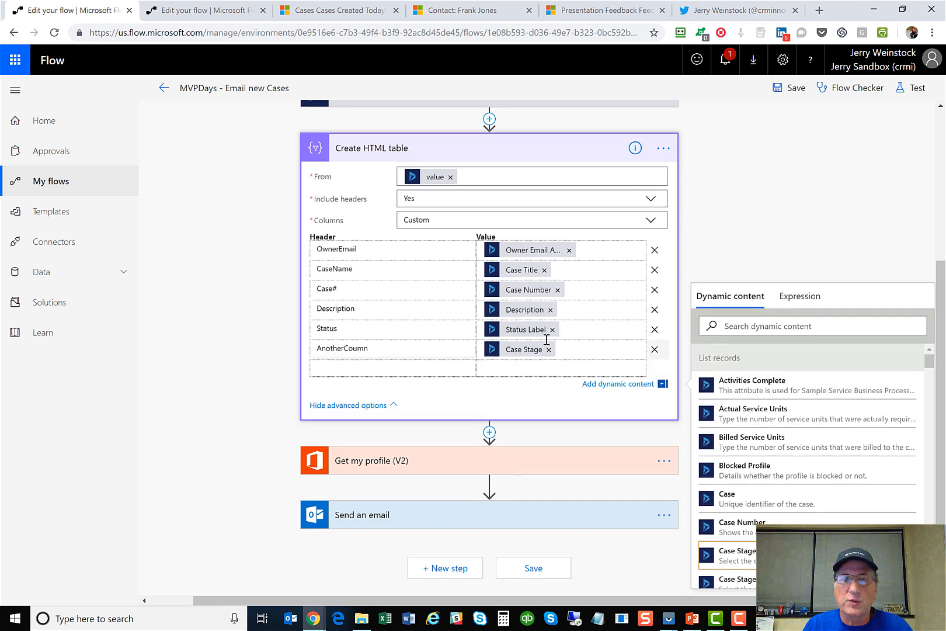
Expand the Get my profile (V2) action and examine its parameters.
{"action": "scroll", "coordinate": [491, 338], "scroll_direction": "down", "scroll_amount": 1}
{"action": "left_click", "coordinate": [495, 438]}
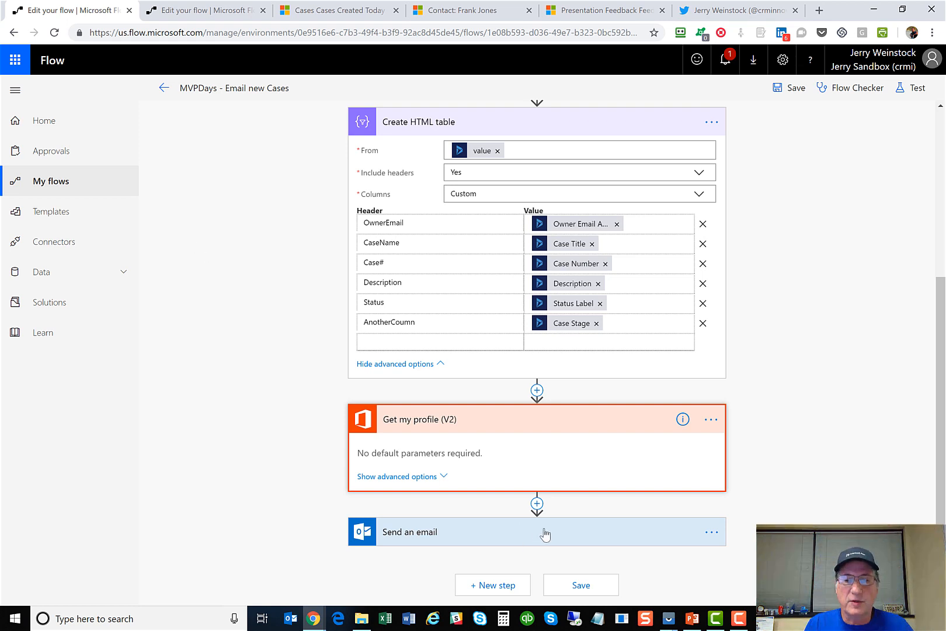
Collapse the Get my profile (V2) and Create HTML table actions and expand the Send an email action.
{"action": "left_click", "coordinate": [541, 416]}
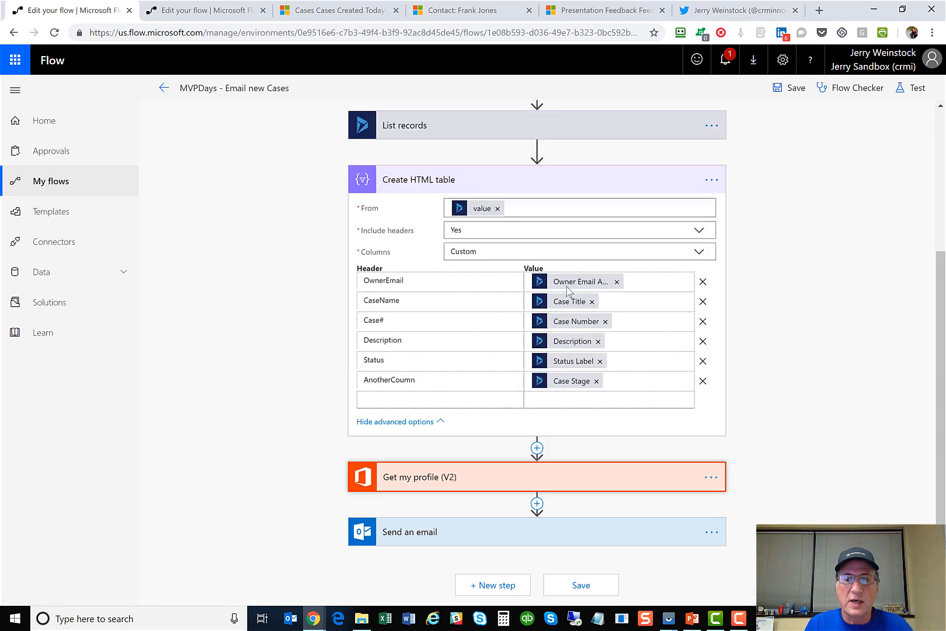
{"action": "left_click", "coordinate": [540, 177]}
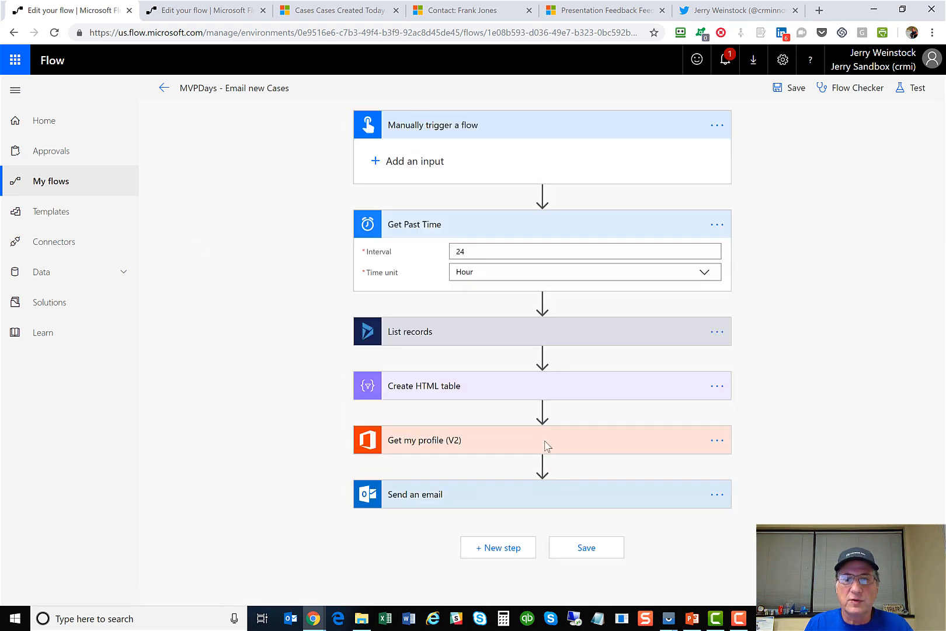
{"action": "left_click", "coordinate": [530, 502]}
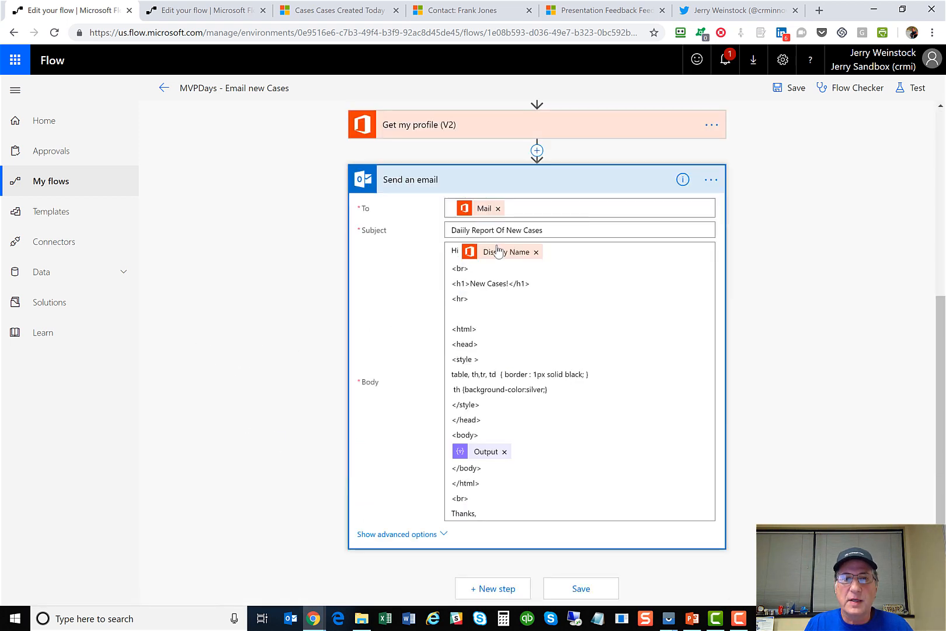
Examine the Get my profile (V2) dynamic content available for the email's To field.
{"action": "left_click", "coordinate": [531, 208]}
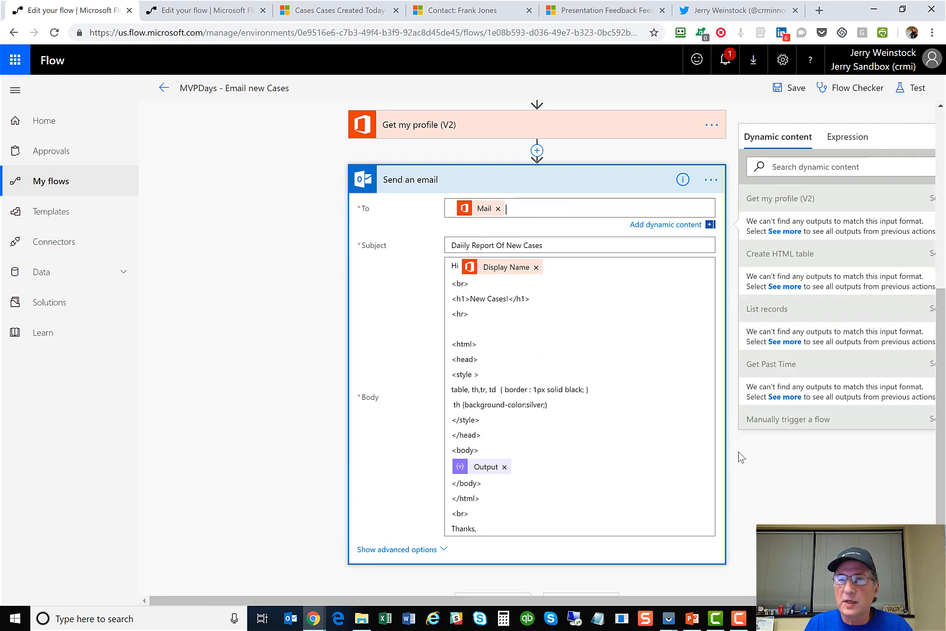
{"action": "left_click_drag", "start_coordinate": [662, 601], "coordinate": [722, 600]}
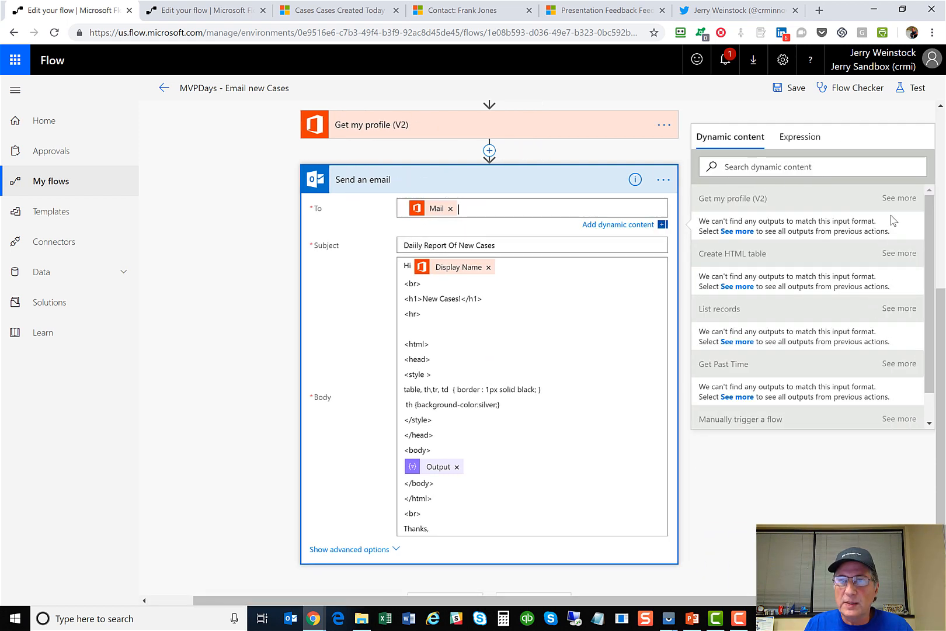
{"action": "left_click", "coordinate": [897, 199]}
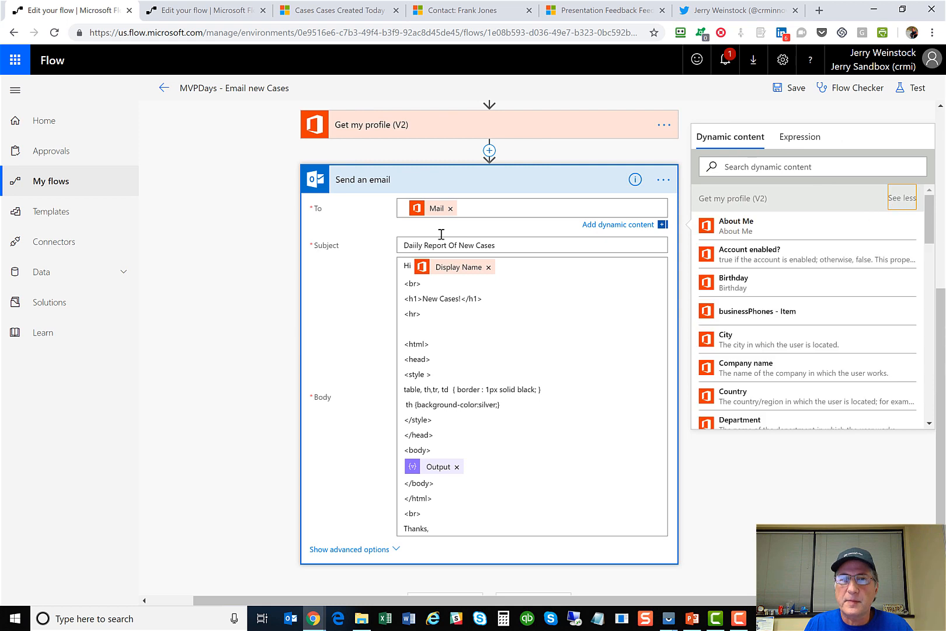
{"action": "left_click_drag", "start_coordinate": [932, 226], "coordinate": [933, 268]}
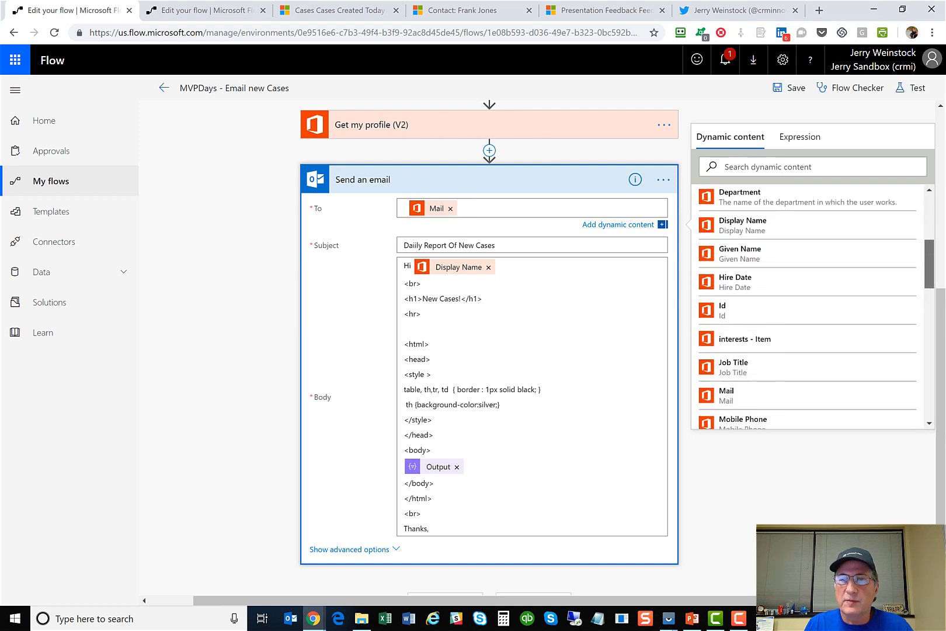
{"action": "scroll", "coordinate": [851, 316], "scroll_direction": "down", "scroll_amount": 1}
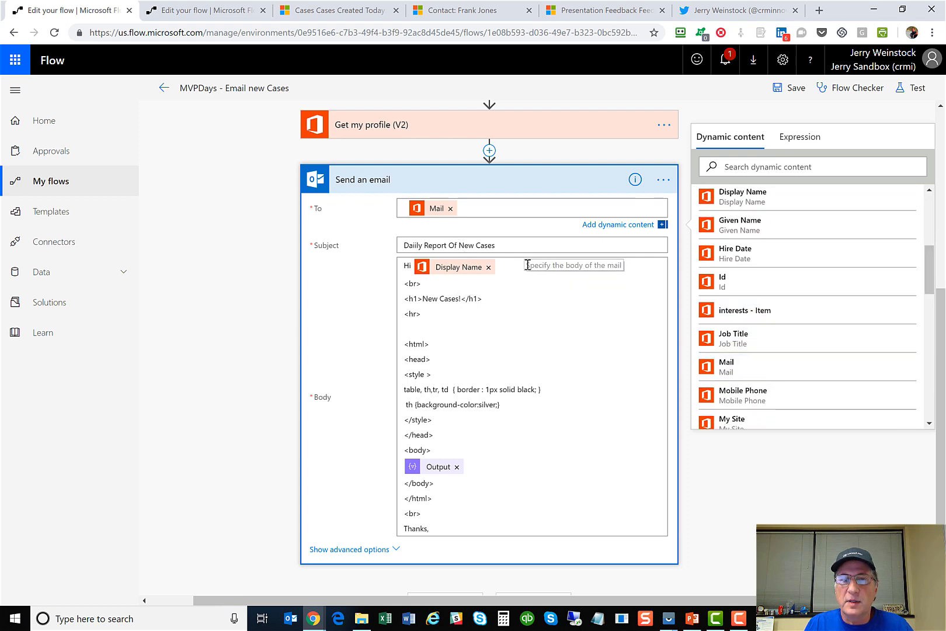
Add "or" and the dynamic value Given Name after Display Name in the email body's greeting.
{"action": "left_click", "coordinate": [533, 266]}
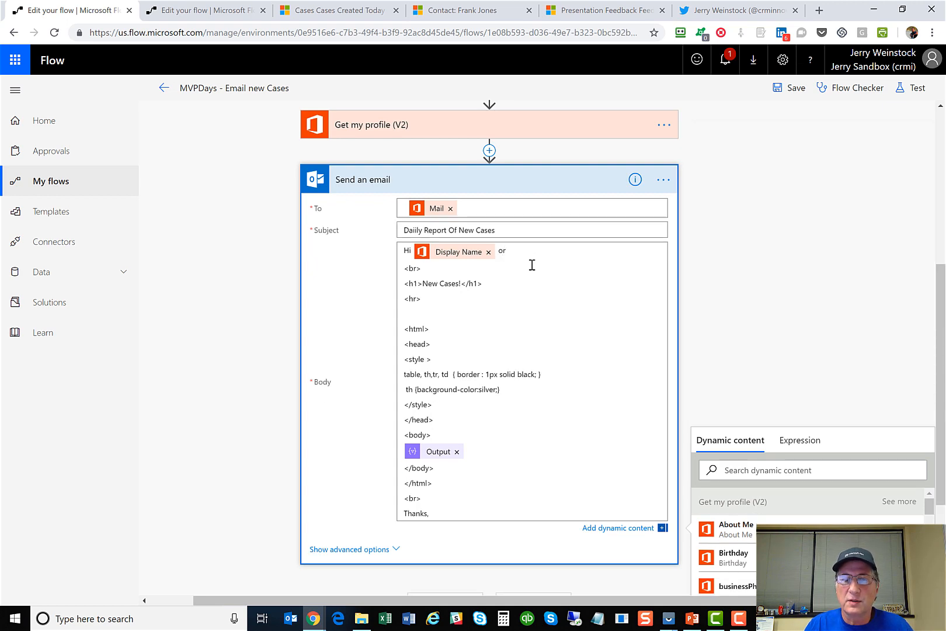
{"action": "scroll", "coordinate": [818, 307], "scroll_direction": "down", "scroll_amount": 3}
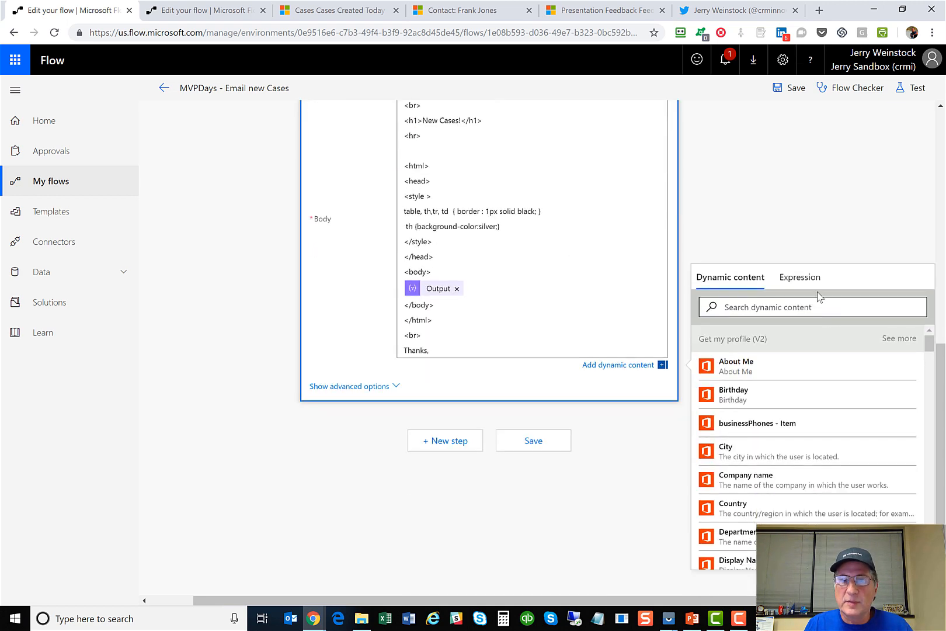
{"action": "scroll", "coordinate": [760, 280], "scroll_direction": "up", "scroll_amount": 1}
{"action": "scroll", "coordinate": [642, 280], "scroll_direction": "up", "scroll_amount": 3}
{"action": "scroll", "coordinate": [800, 409], "scroll_direction": "down", "scroll_amount": 2}
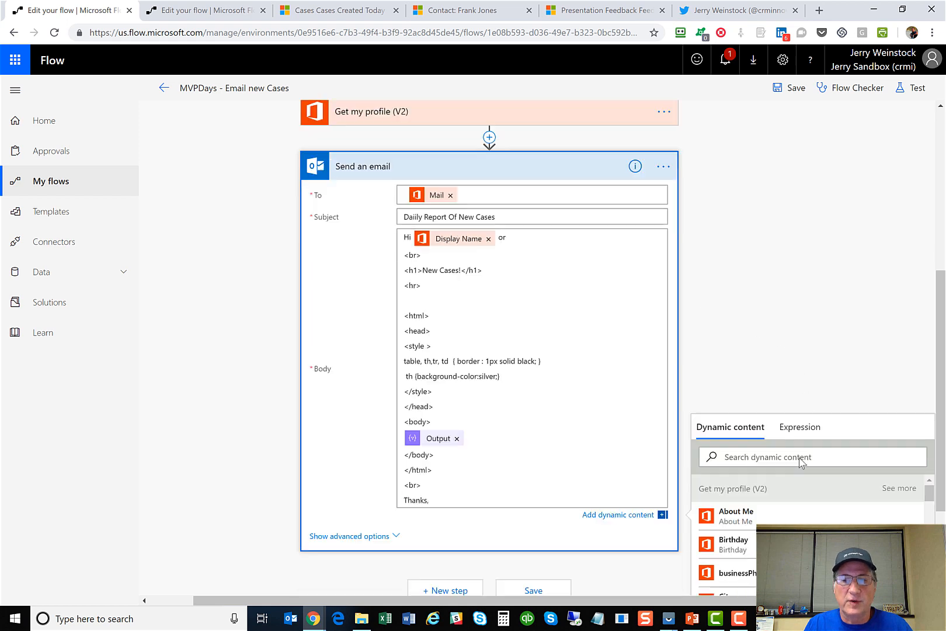
{"action": "scroll", "coordinate": [818, 432], "scroll_direction": "down", "scroll_amount": 2}
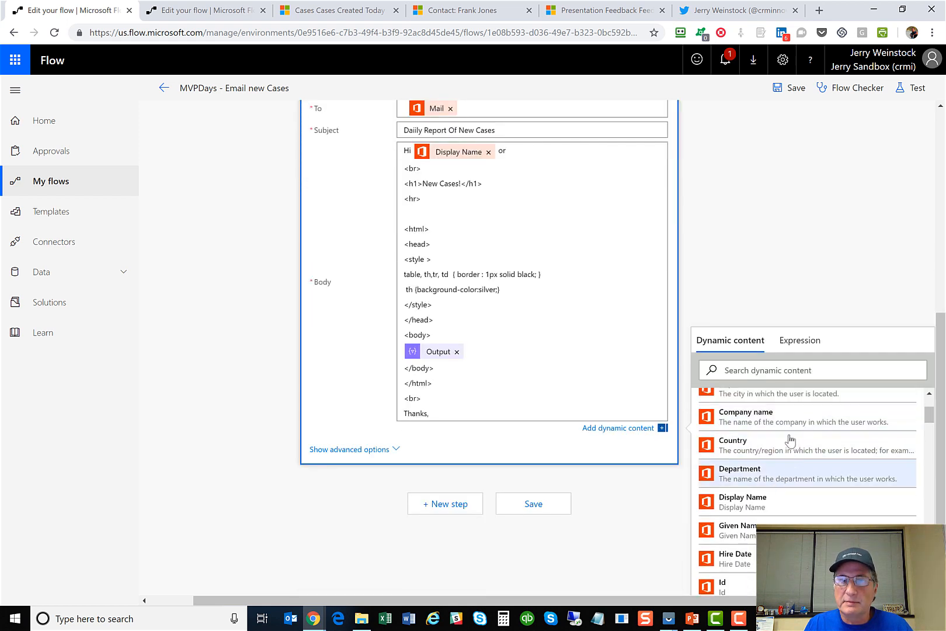
{"action": "scroll", "coordinate": [787, 440], "scroll_direction": "up", "scroll_amount": 1}
{"action": "scroll", "coordinate": [788, 440], "scroll_direction": "up", "scroll_amount": 1}
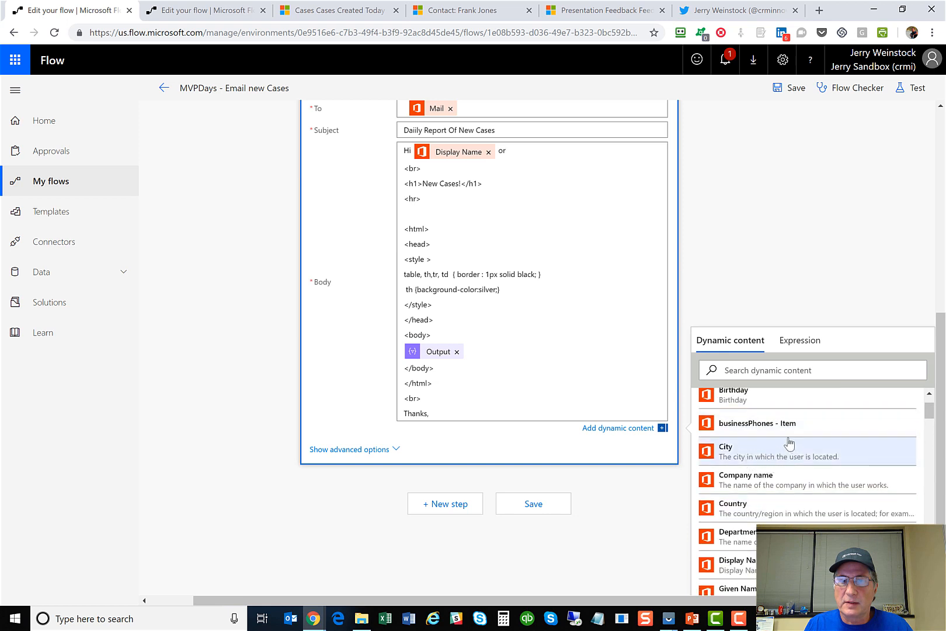
{"action": "scroll", "coordinate": [790, 461], "scroll_direction": "down", "scroll_amount": 2}
{"action": "left_click", "coordinate": [788, 528]}
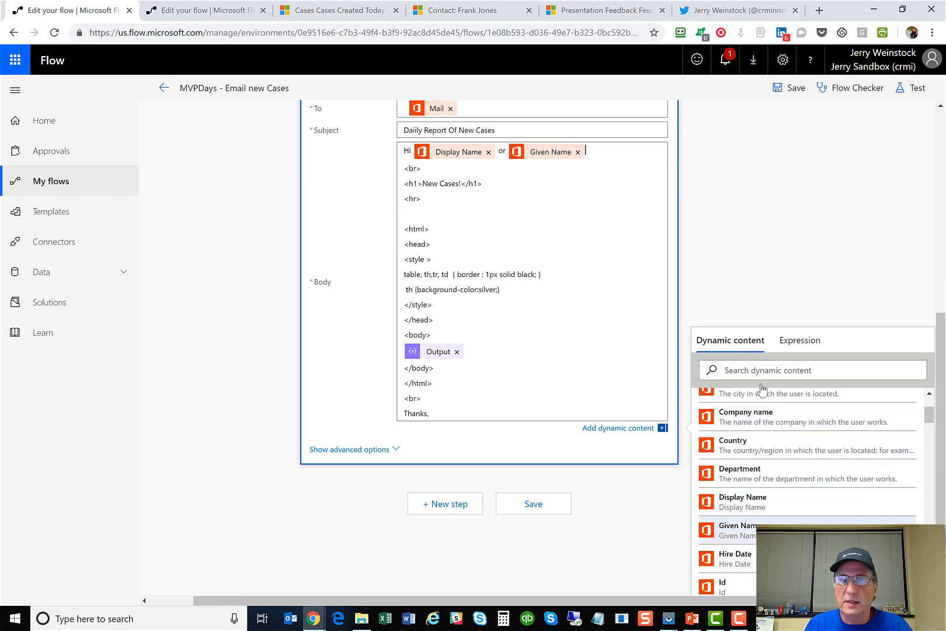
Review the flow's actions and the email body, and save the MVPDays - Email new Cases flow.
{"action": "scroll", "coordinate": [646, 273], "scroll_direction": "up", "scroll_amount": 3}
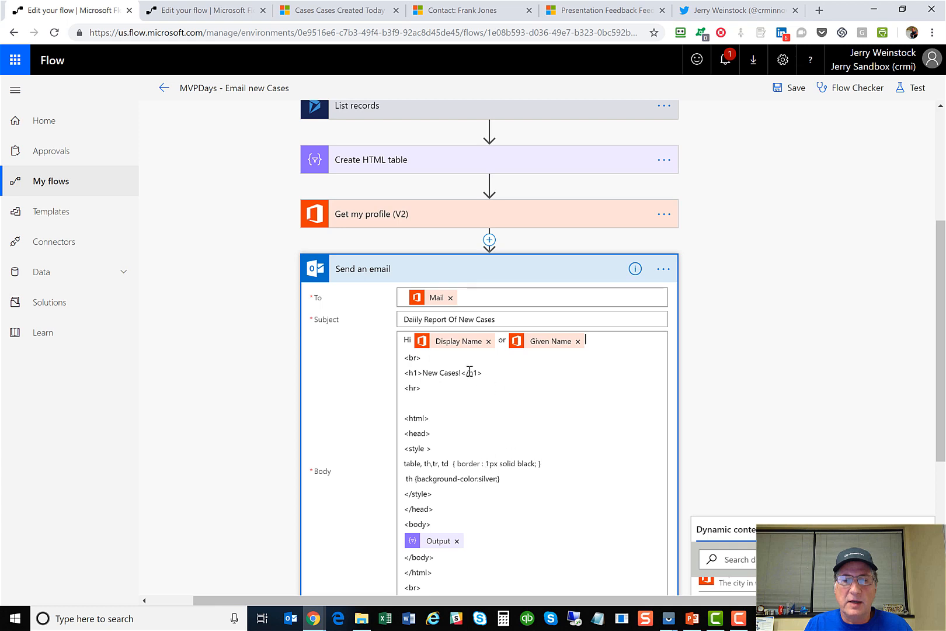
{"action": "scroll", "coordinate": [439, 345], "scroll_direction": "down", "scroll_amount": 1}
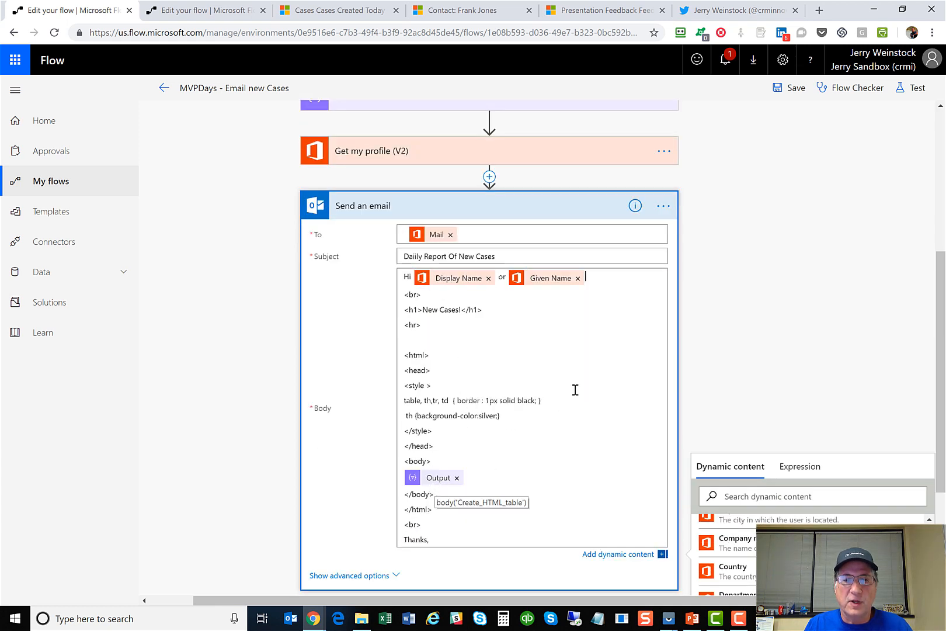
{"action": "scroll", "coordinate": [577, 384], "scroll_direction": "up", "scroll_amount": 5}
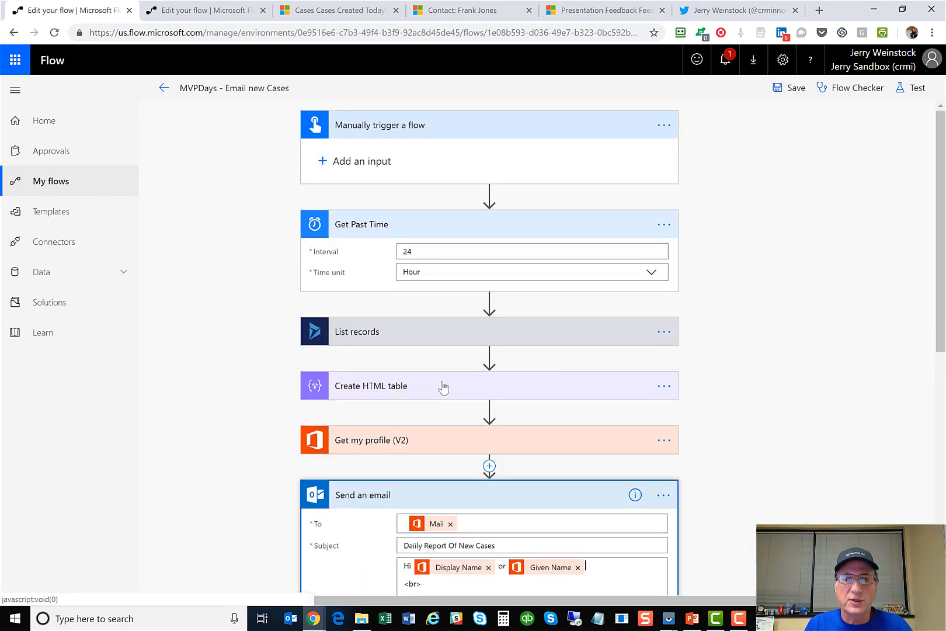
{"action": "scroll", "coordinate": [821, 354], "scroll_direction": "down", "scroll_amount": 6}
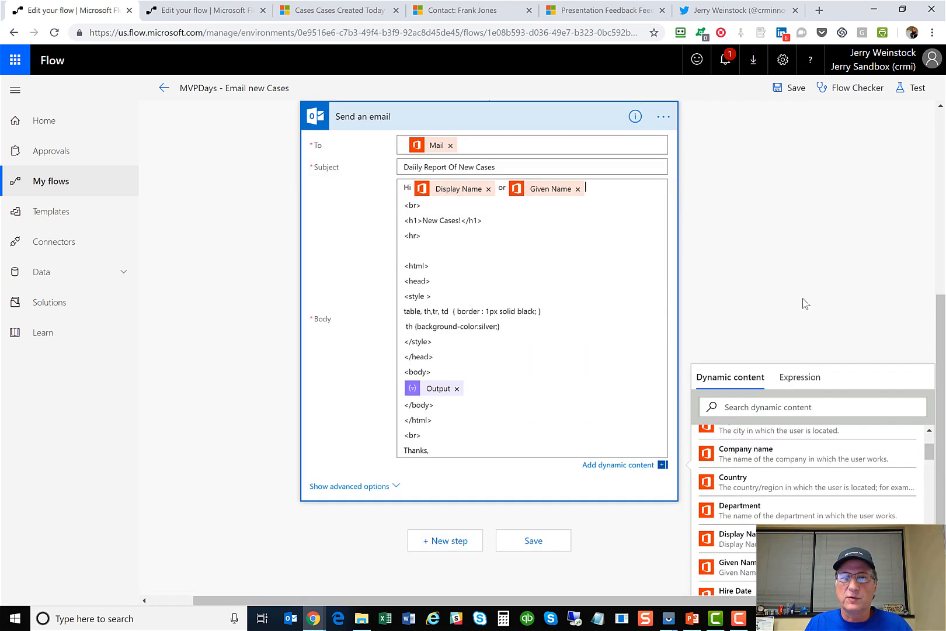
{"action": "scroll", "coordinate": [794, 296], "scroll_direction": "up", "scroll_amount": 3}
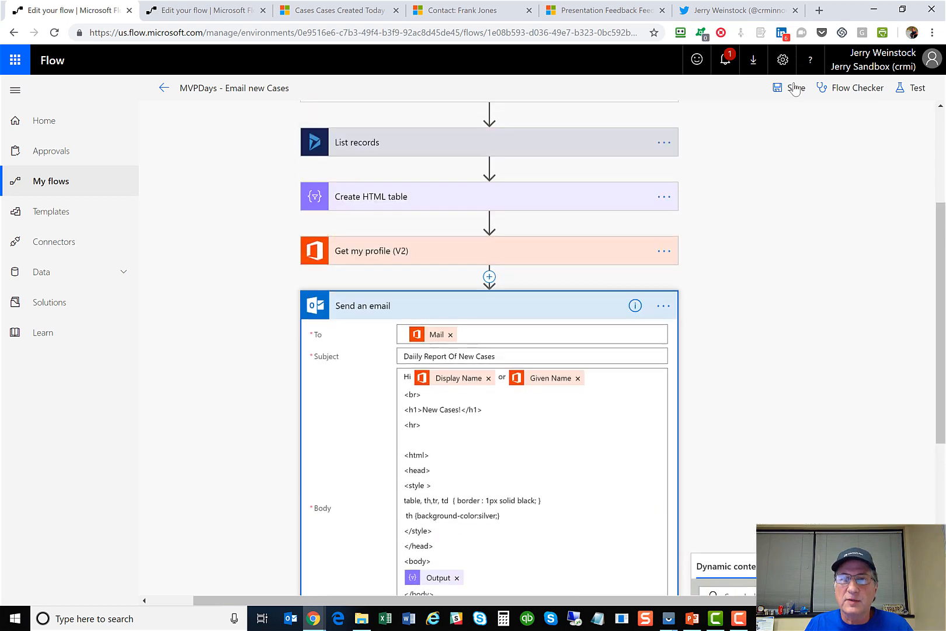
{"action": "left_click", "coordinate": [794, 87]}
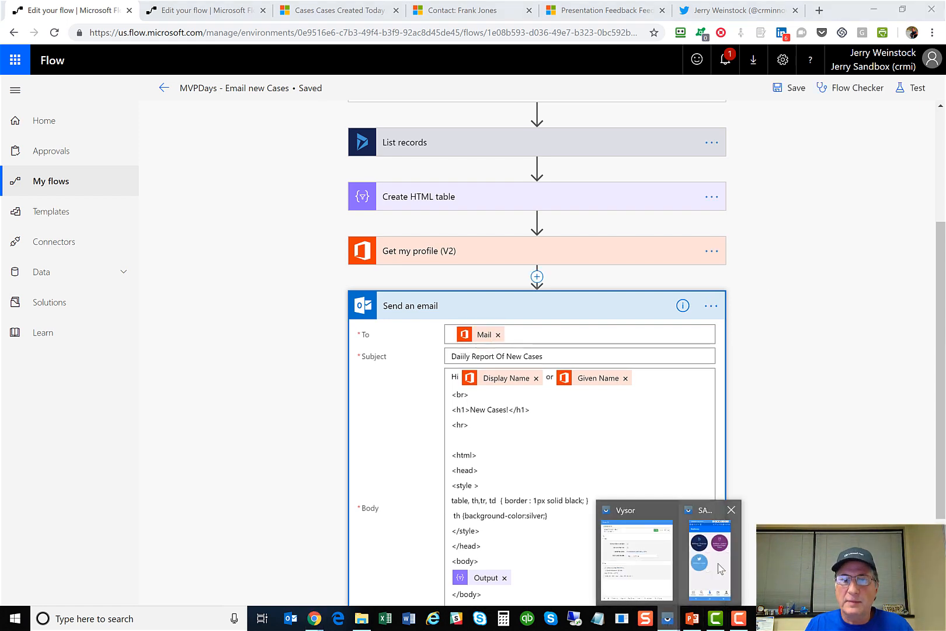
Switch to the mirrored phone's Buttons screen in Vysor and place its window beside the flow.
{"action": "left_click", "coordinate": [719, 567]}
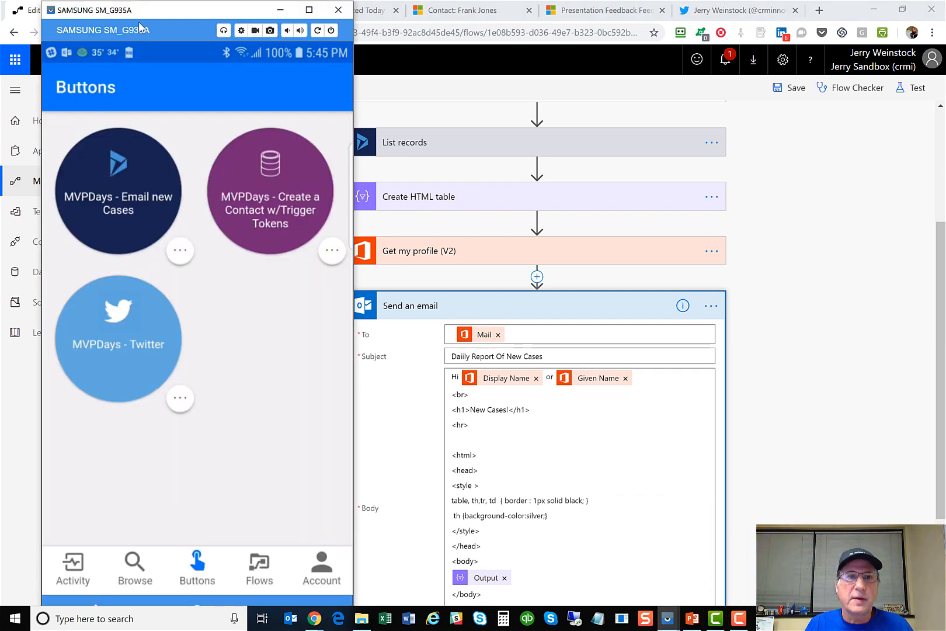
{"action": "left_click_drag", "start_coordinate": [148, 19], "coordinate": [137, 15]}
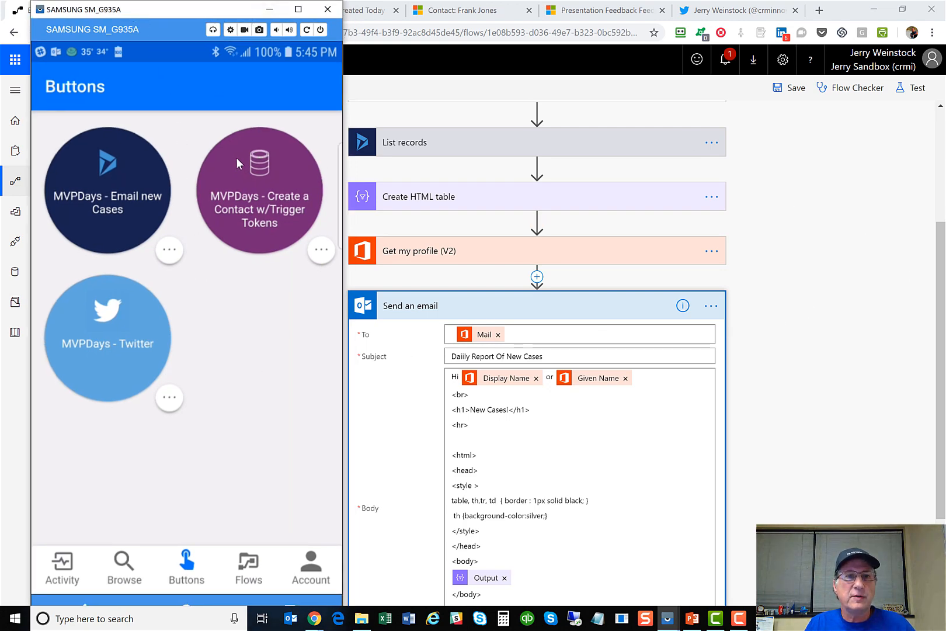
{"action": "mouse_move", "coordinate": [183, 7]}
{"action": "left_mouse_down"}
{"action": "mouse_move", "coordinate": [254, 151]}
{"action": "mouse_move", "coordinate": [177, 1]}
{"action": "mouse_move", "coordinate": [181, 16]}
{"action": "left_mouse_up"}
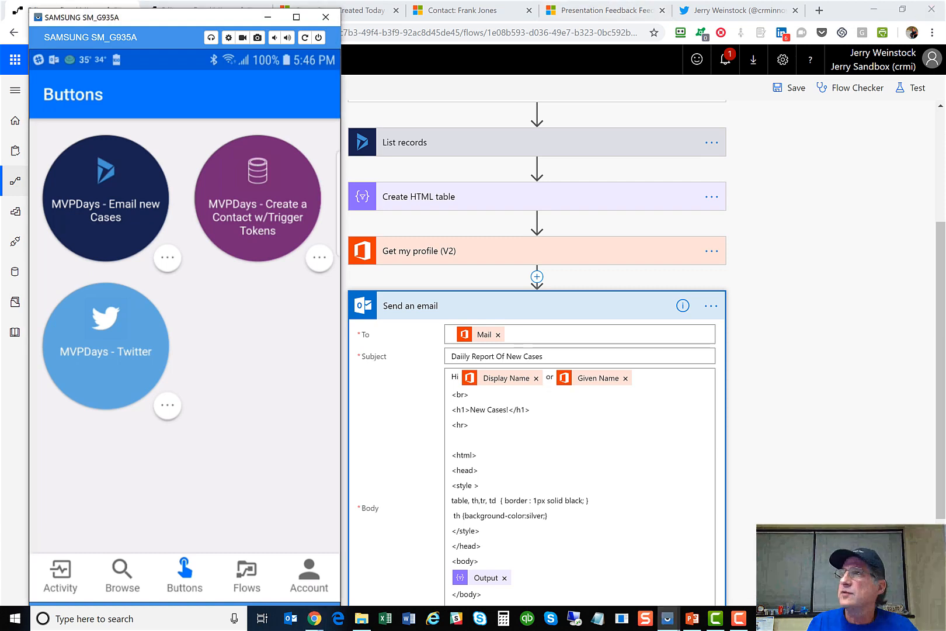
Switch to the received Daiily Report Of New Cases email, maximize it, examine its greeting and case table, and close it.
{"action": "key", "text": "alt+Tab"}
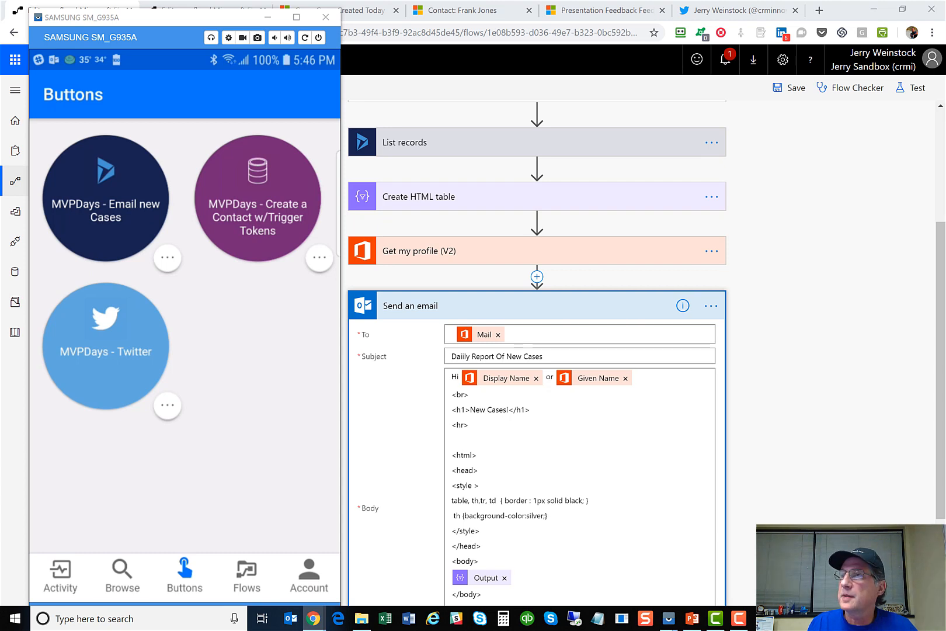
{"action": "key", "text": "alt+Tab"}
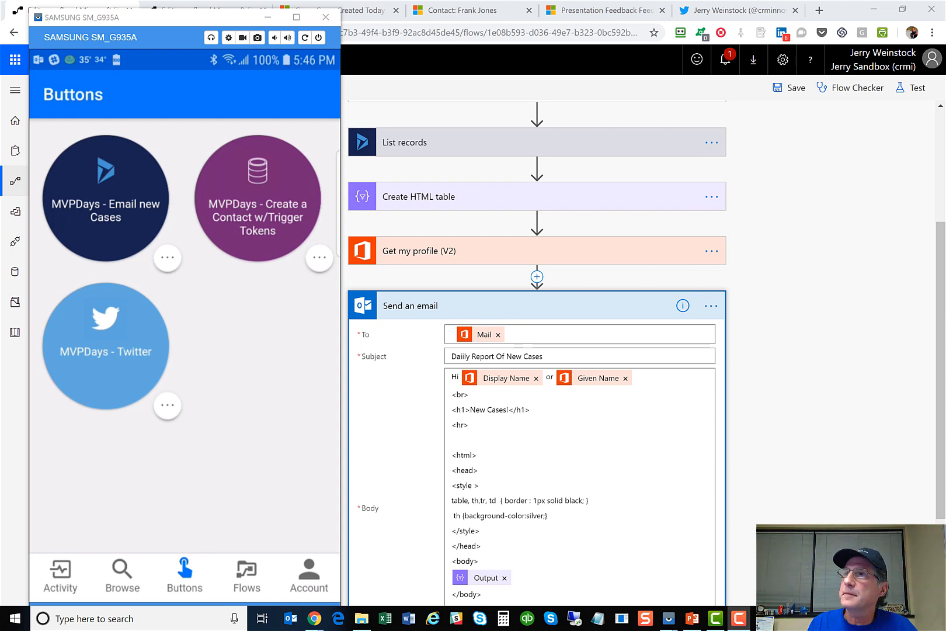
{"action": "key", "text": "alt+Tab"}
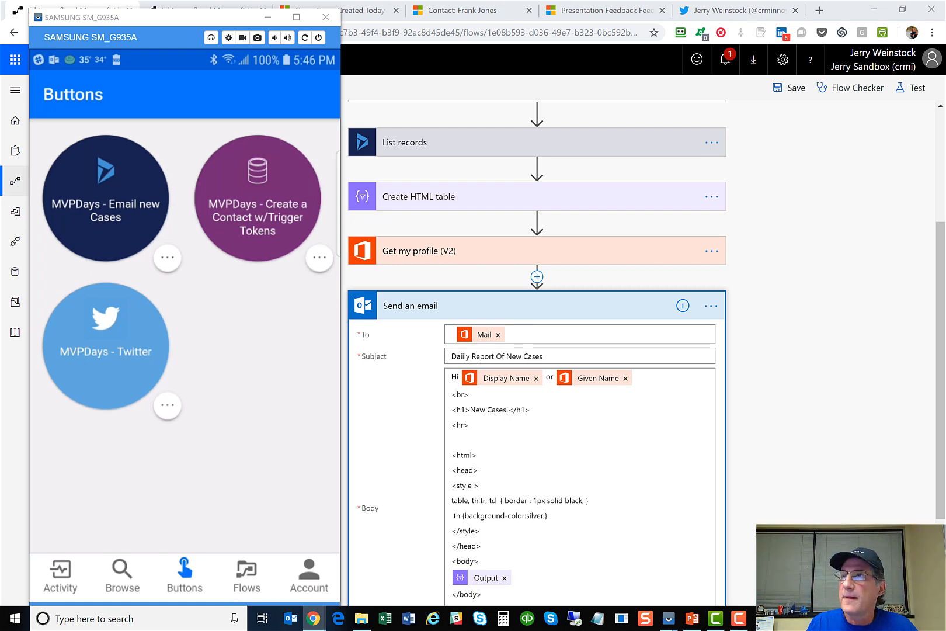
{"action": "left_click_drag", "start_coordinate": [853, 109], "coordinate": [516, 45]}
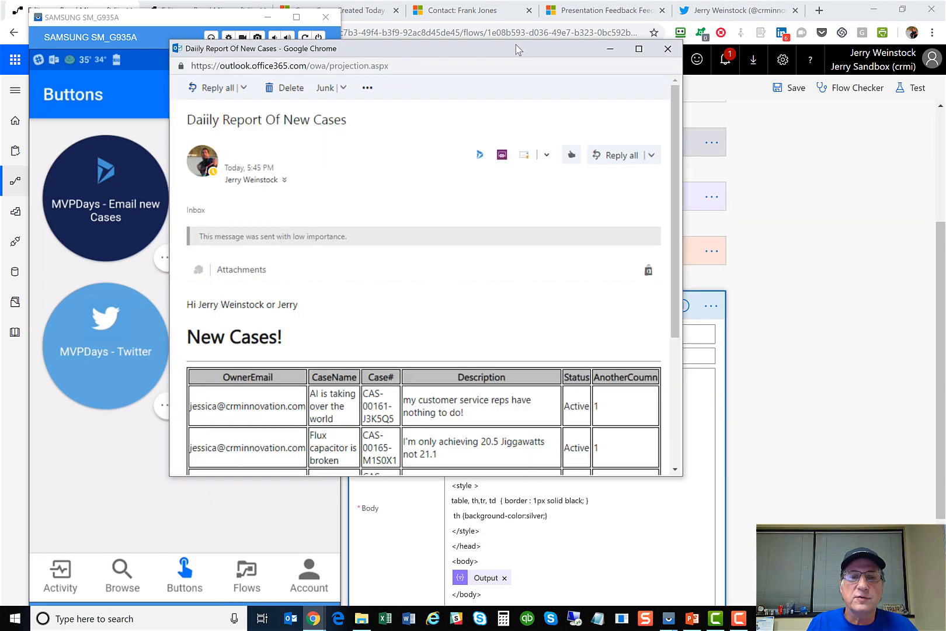
{"action": "double_click", "coordinate": [516, 45]}
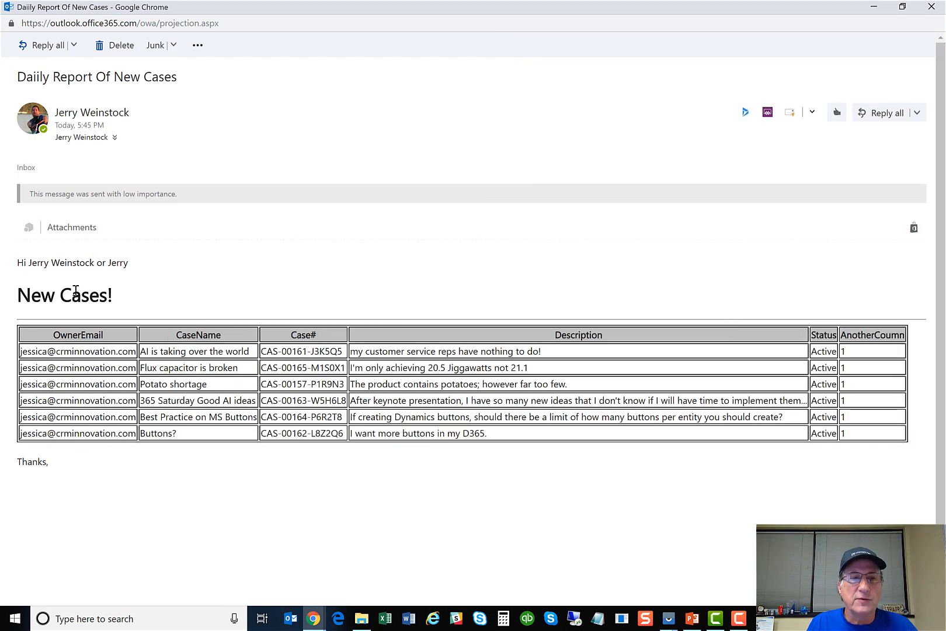
{"action": "left_click_drag", "start_coordinate": [133, 262], "coordinate": [111, 263]}
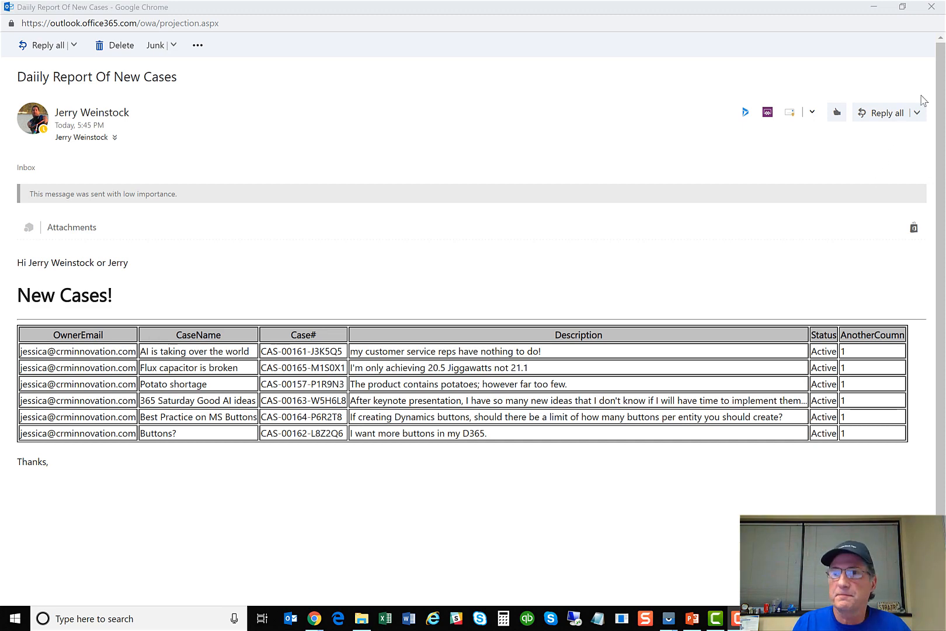
{"action": "left_click", "coordinate": [931, 6]}
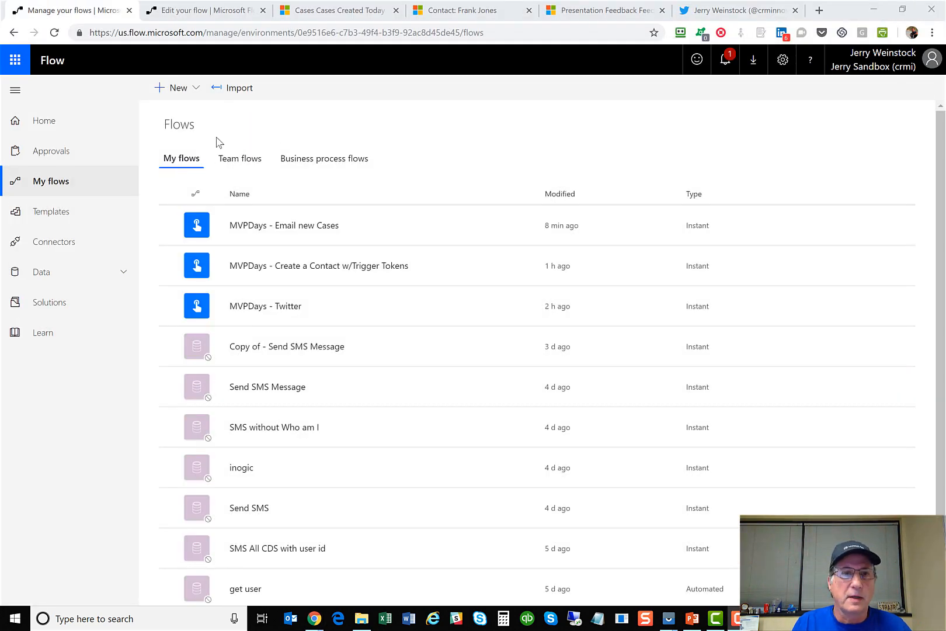
Create a blank flow using the Manually trigger a flow trigger found by searching for "button".
{"action": "left_click", "coordinate": [185, 89]}
{"action": "left_click", "coordinate": [183, 108]}
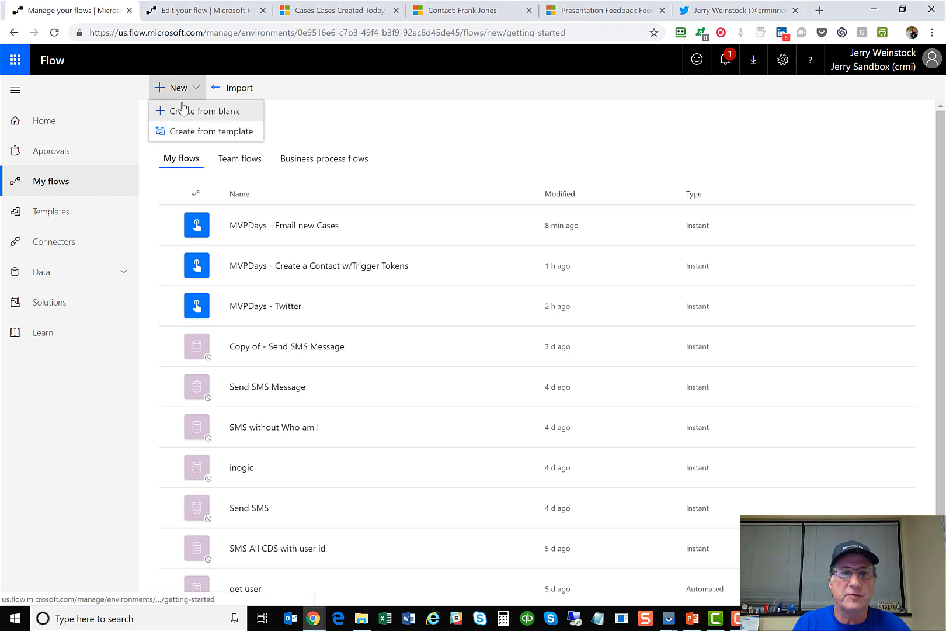
{"action": "left_click", "coordinate": [294, 246]}
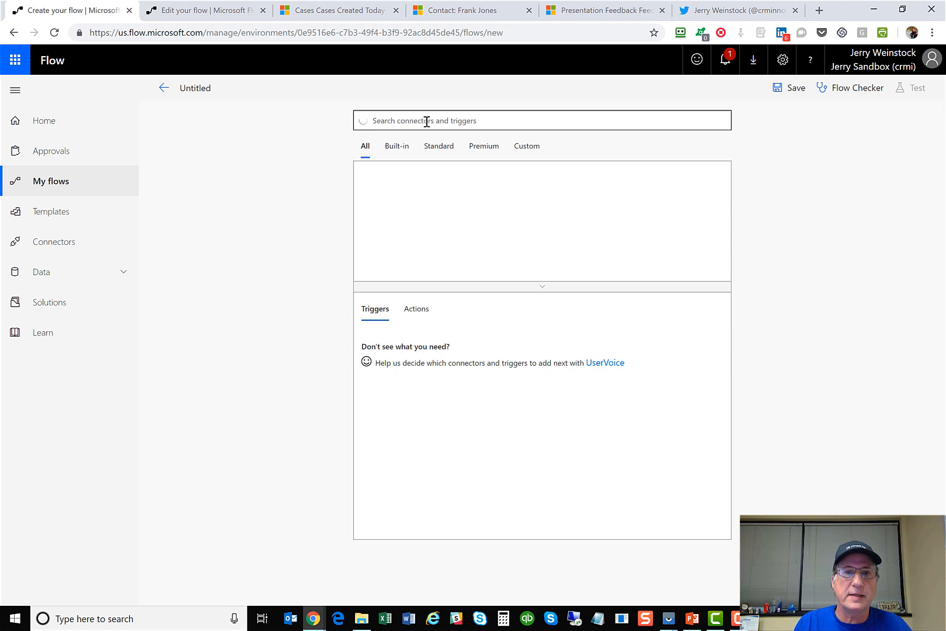
{"action": "type", "text": "button"}
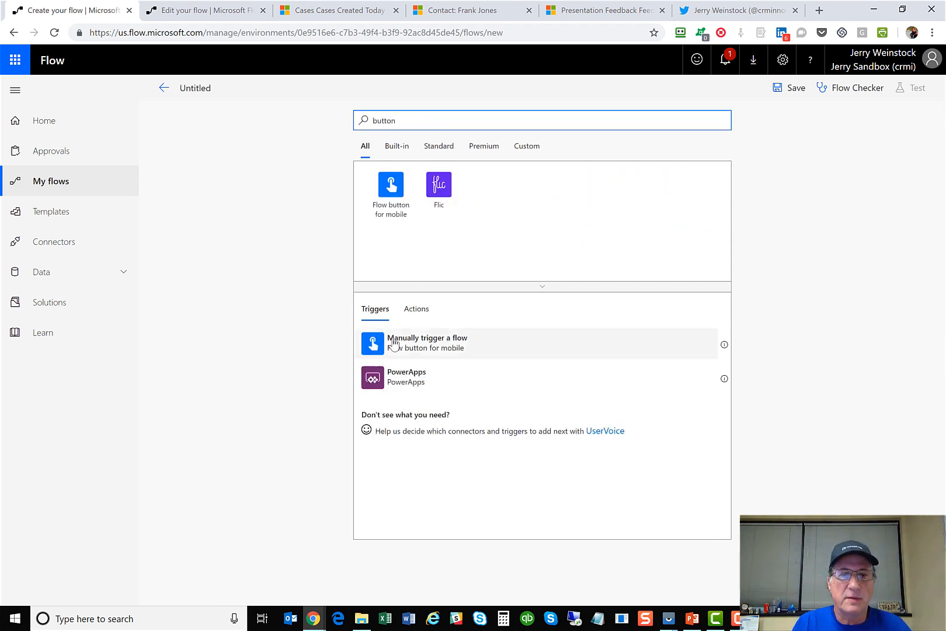
{"action": "left_click", "coordinate": [429, 346]}
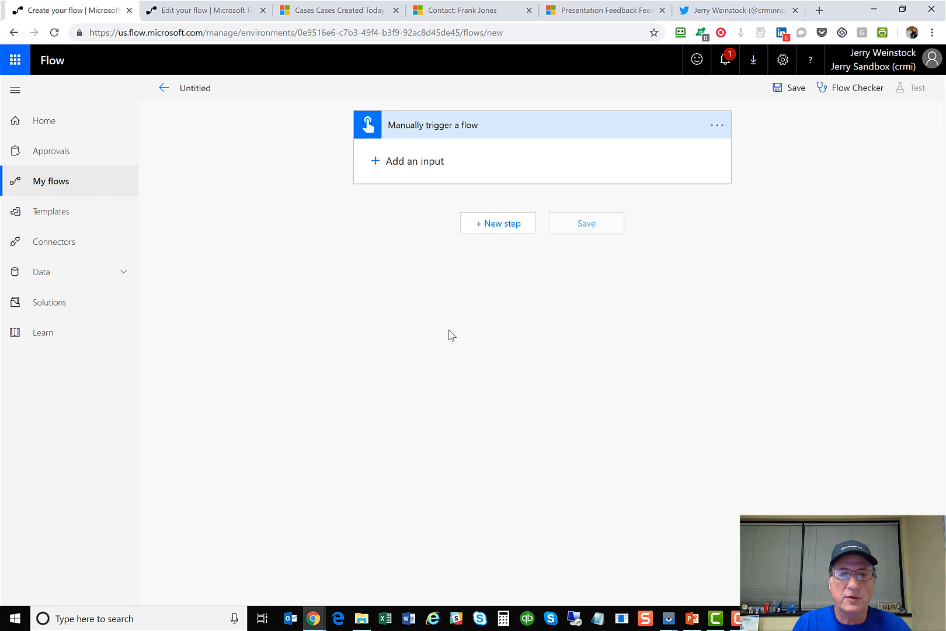
Add a text input named "tweet" and a file input named "photo" to the manual trigger.
{"action": "left_click", "coordinate": [418, 162]}
{"action": "left_click", "coordinate": [392, 186]}
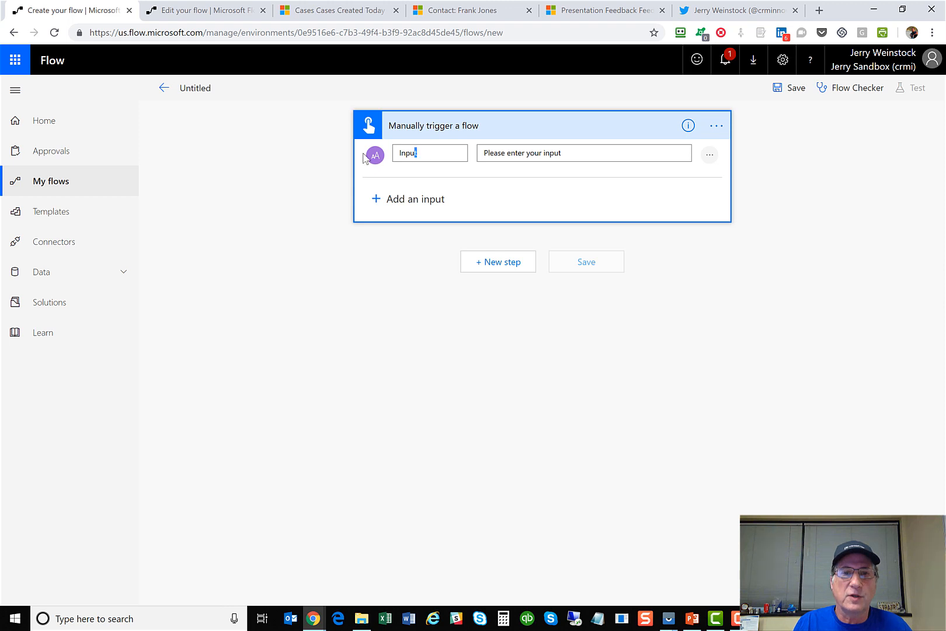
{"action": "type", "text": "tweet"}
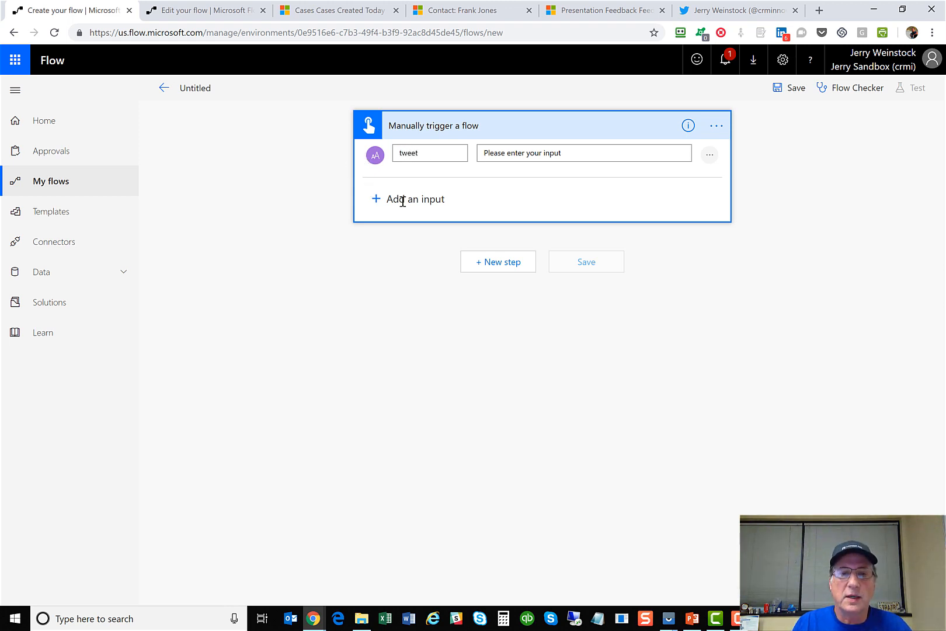
{"action": "left_click", "coordinate": [402, 200]}
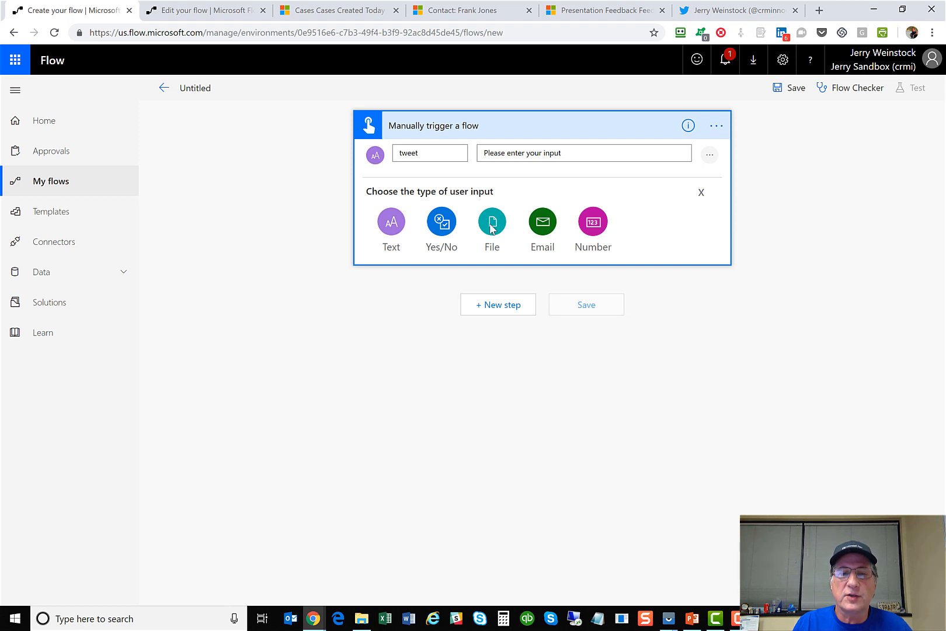
{"action": "left_click", "coordinate": [490, 227]}
{"action": "triple_click", "coordinate": [395, 200]}
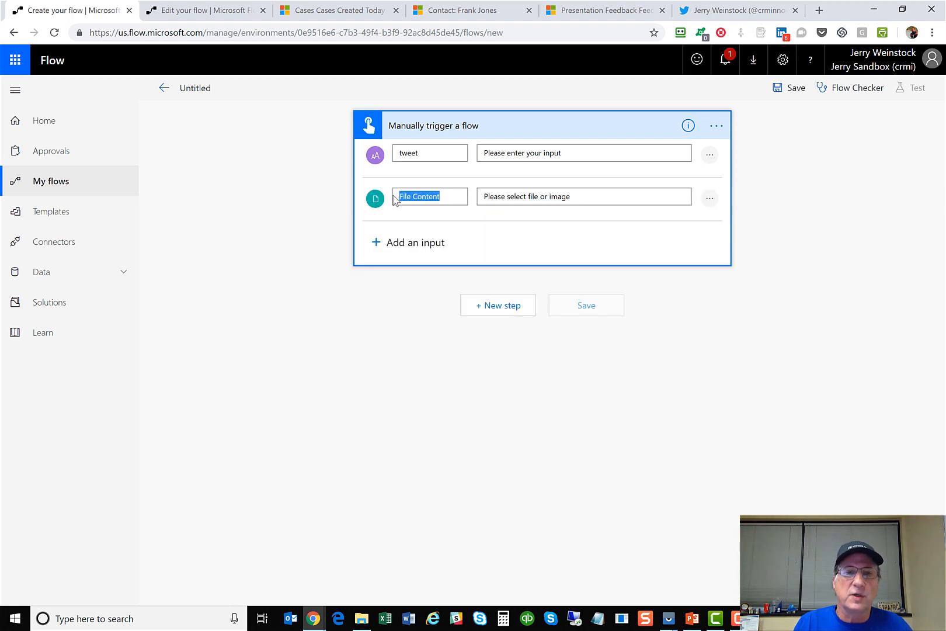
{"action": "type", "text": "photo"}
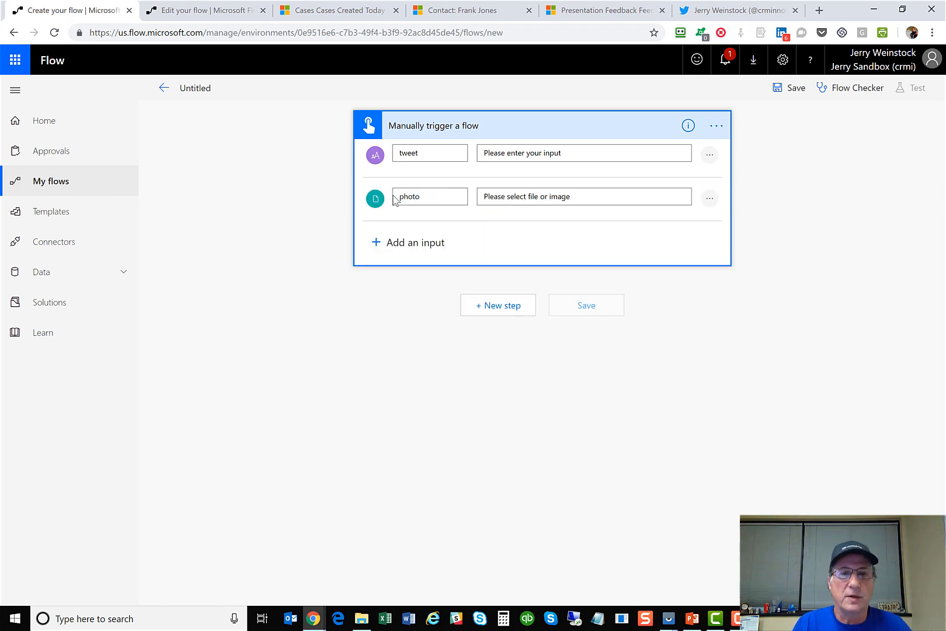
Add a Twitter Post a tweet action found by searching for "twitter", with the trigger's tweet input as its tweet text.
{"action": "left_click", "coordinate": [509, 308]}
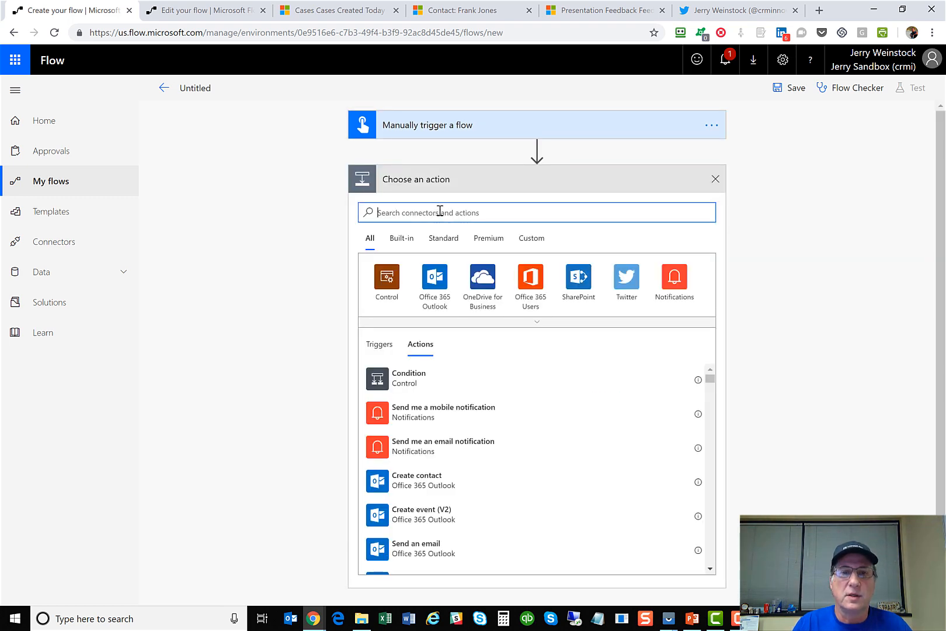
{"action": "type", "text": "twitter"}
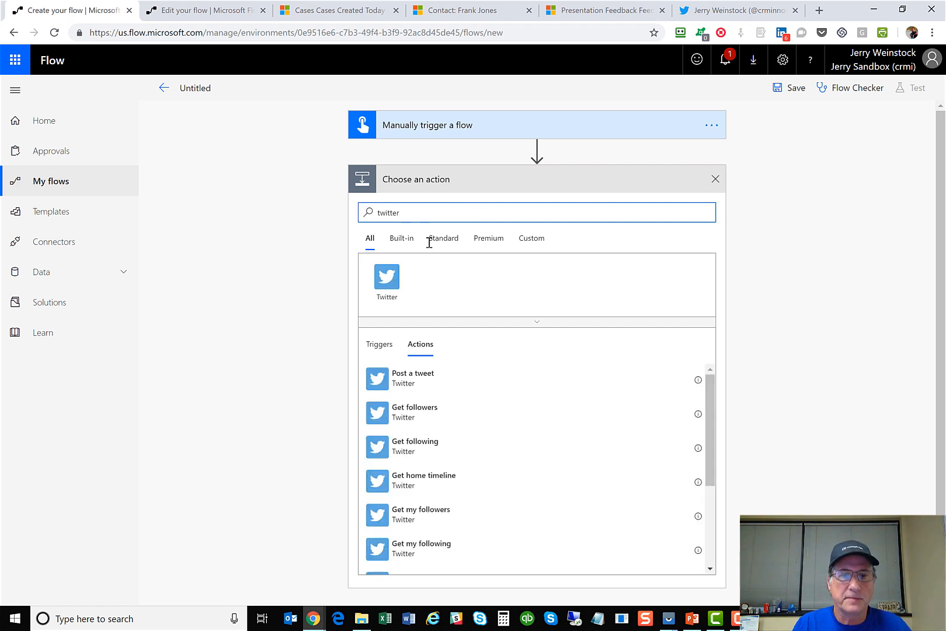
{"action": "left_click", "coordinate": [411, 380]}
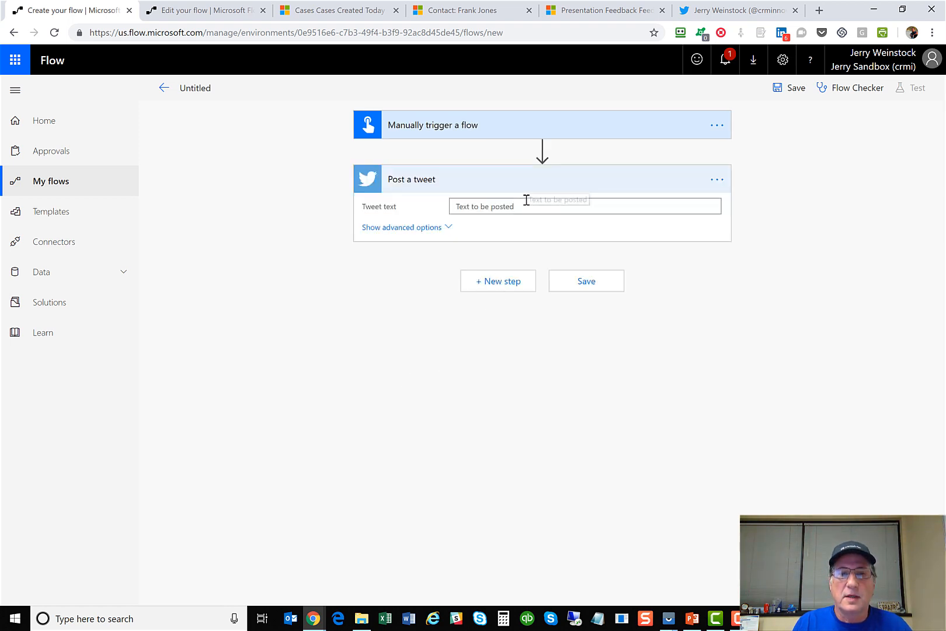
{"action": "left_click", "coordinate": [527, 204]}
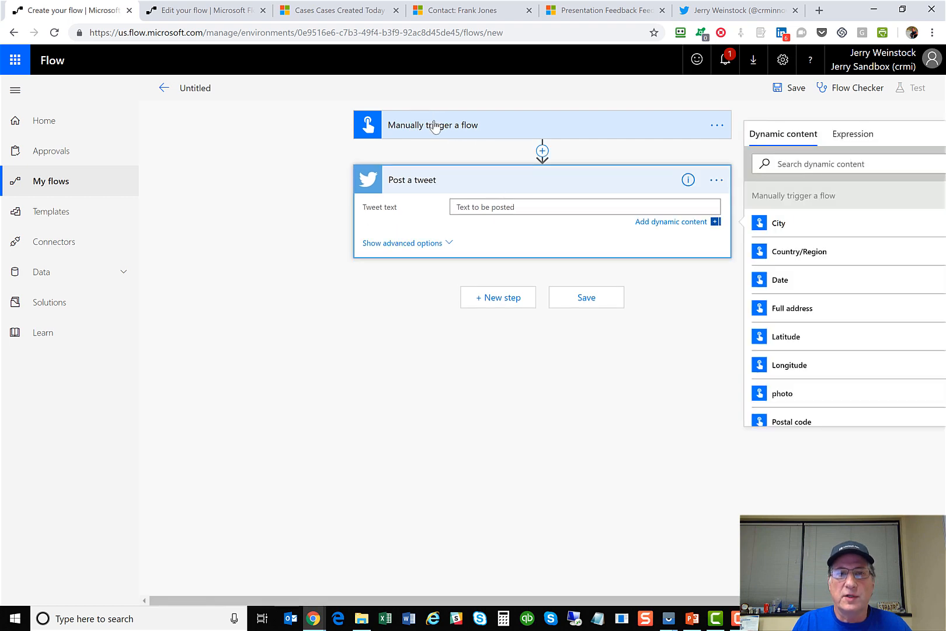
{"action": "scroll", "coordinate": [860, 322], "scroll_direction": "down", "scroll_amount": 1}
{"action": "scroll", "coordinate": [856, 318], "scroll_direction": "down", "scroll_amount": 2}
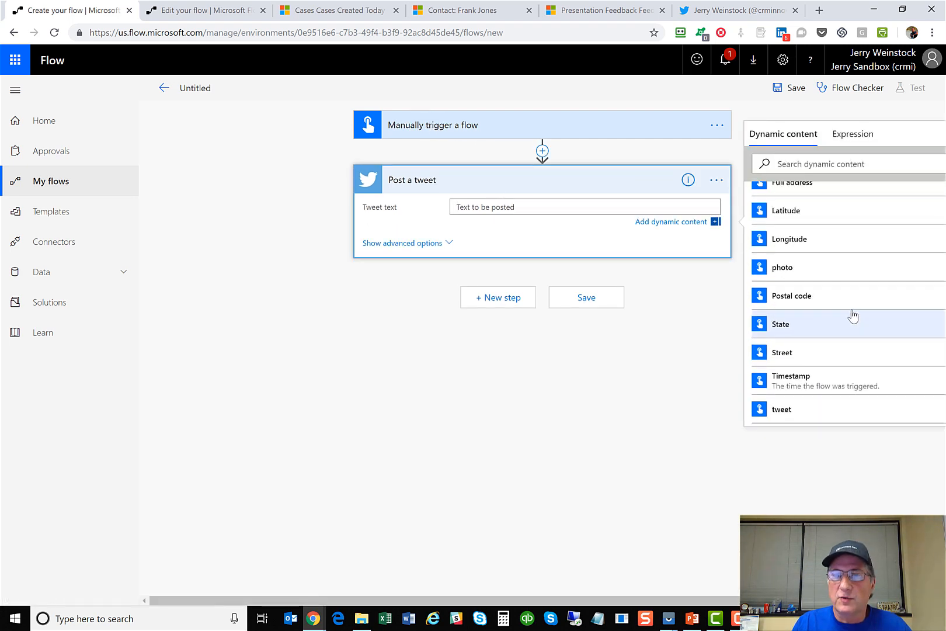
{"action": "scroll", "coordinate": [852, 316], "scroll_direction": "down", "scroll_amount": 1}
{"action": "left_click", "coordinate": [785, 357]}
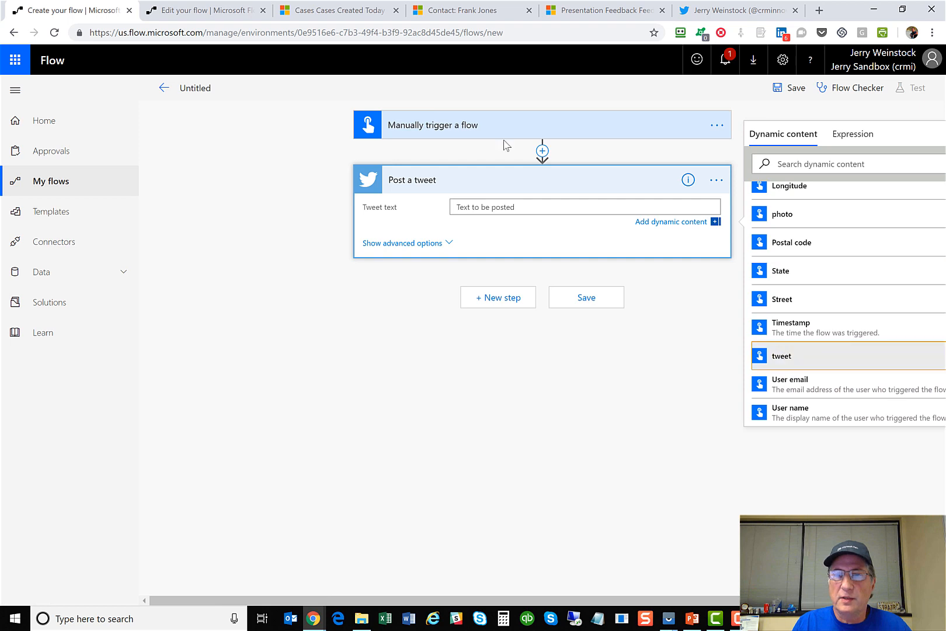
Set the Post a tweet action's Media to the trigger's photo input from the full list of outputs, and save the flow.
{"action": "left_click", "coordinate": [482, 126]}
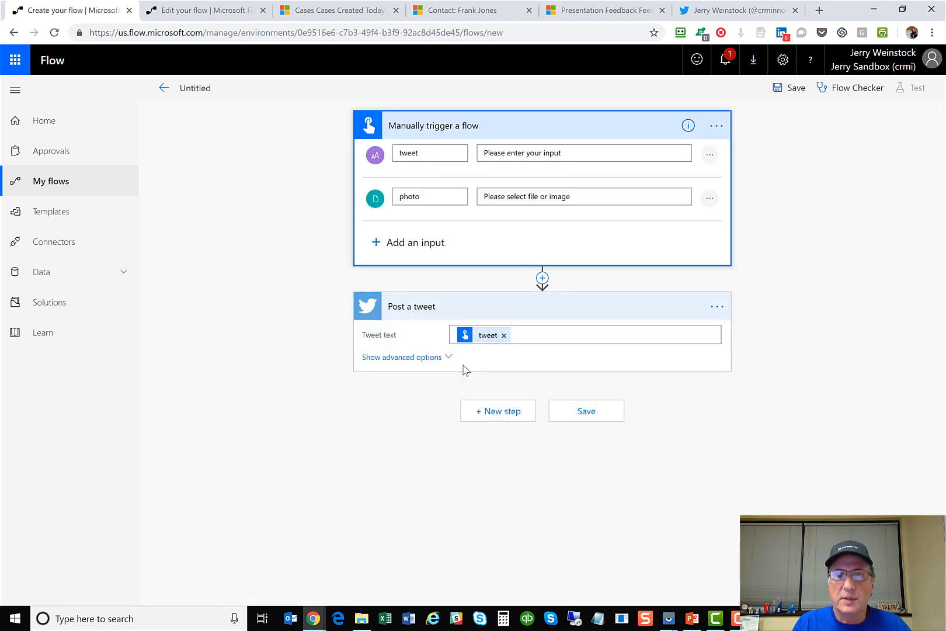
{"action": "left_click", "coordinate": [432, 358]}
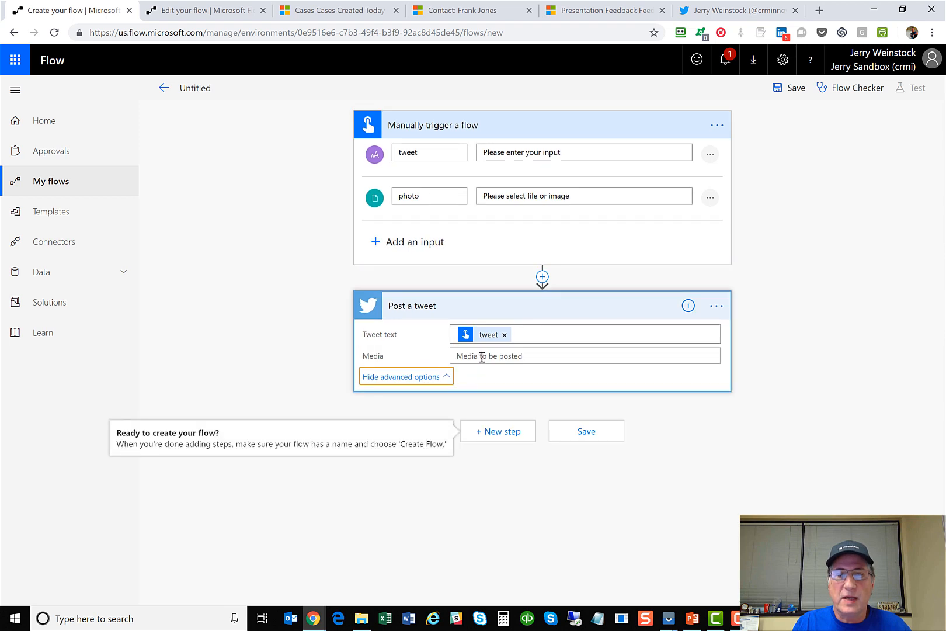
{"action": "left_click", "coordinate": [475, 356]}
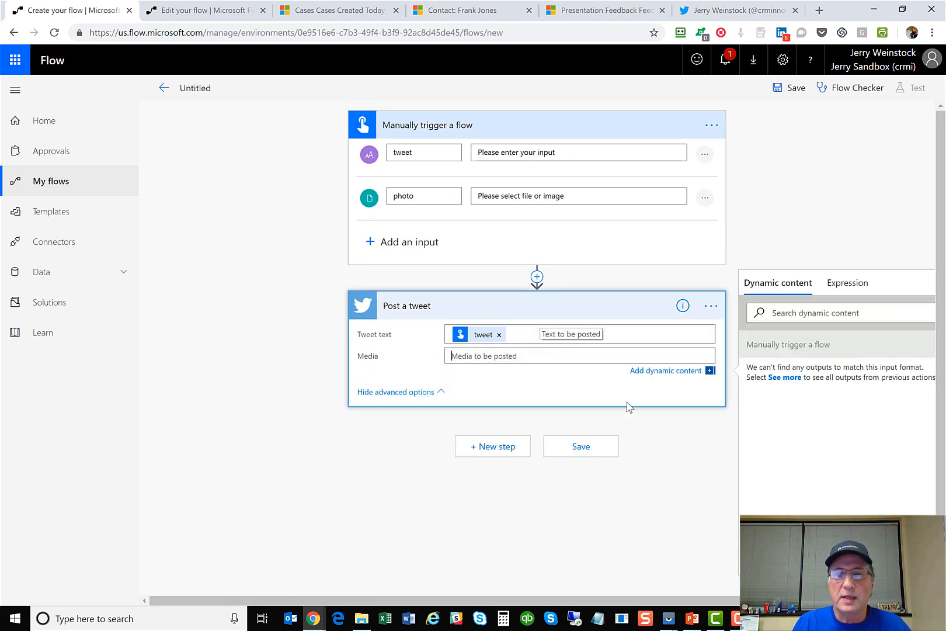
{"action": "left_click", "coordinate": [784, 378]}
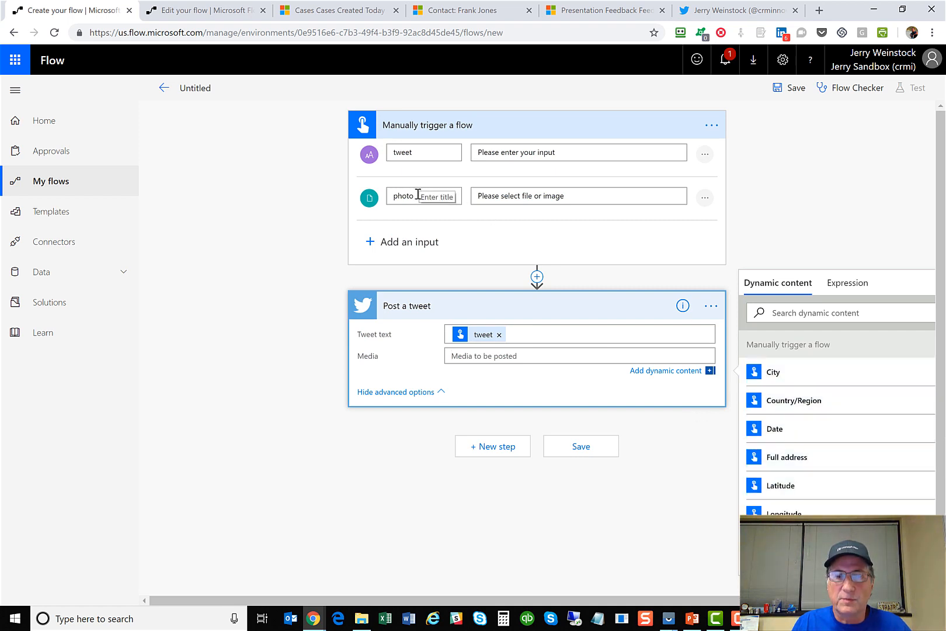
{"action": "scroll", "coordinate": [858, 458], "scroll_direction": "down", "scroll_amount": 2}
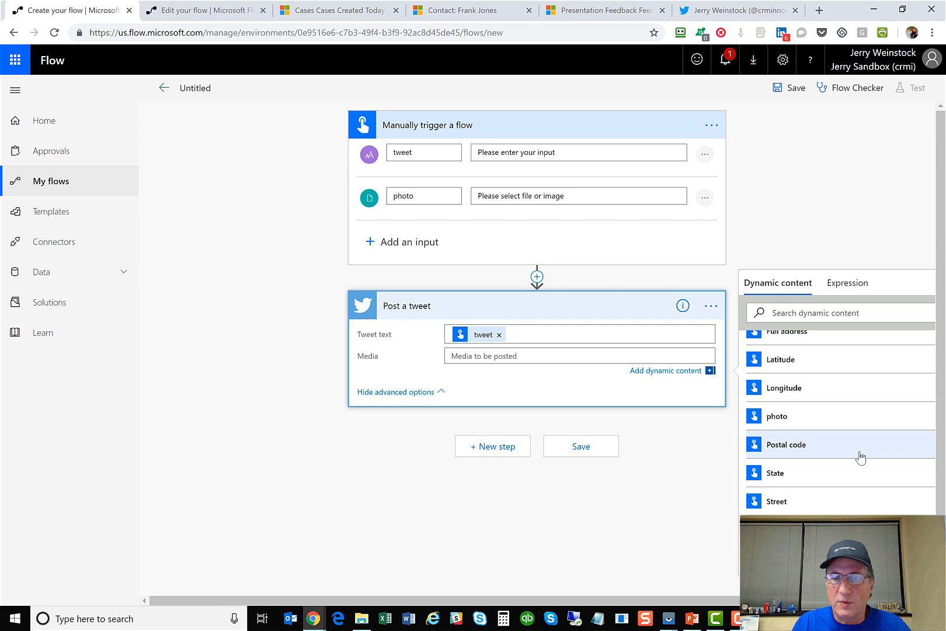
{"action": "left_click", "coordinate": [790, 423]}
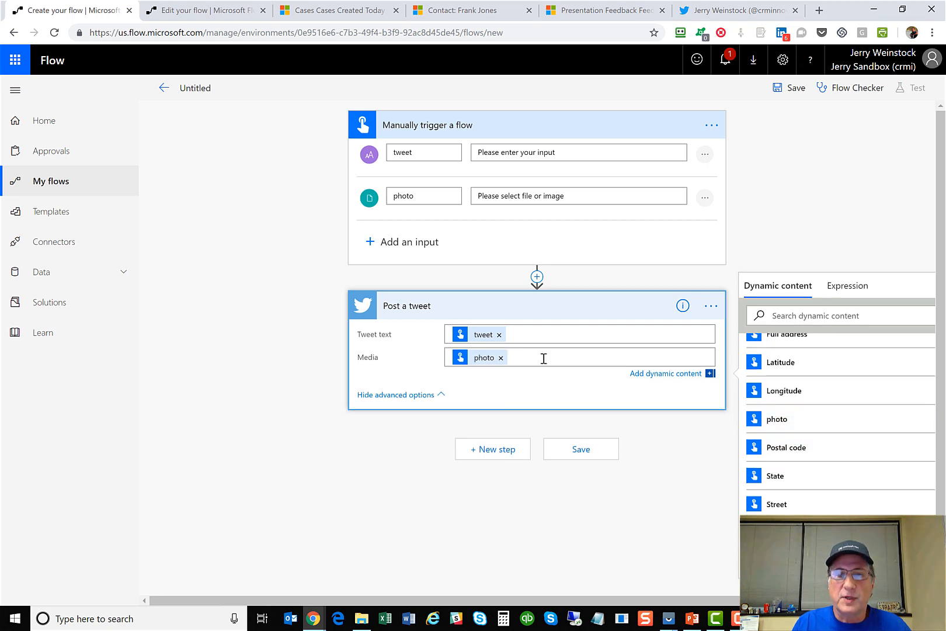
{"action": "left_click", "coordinate": [583, 455]}
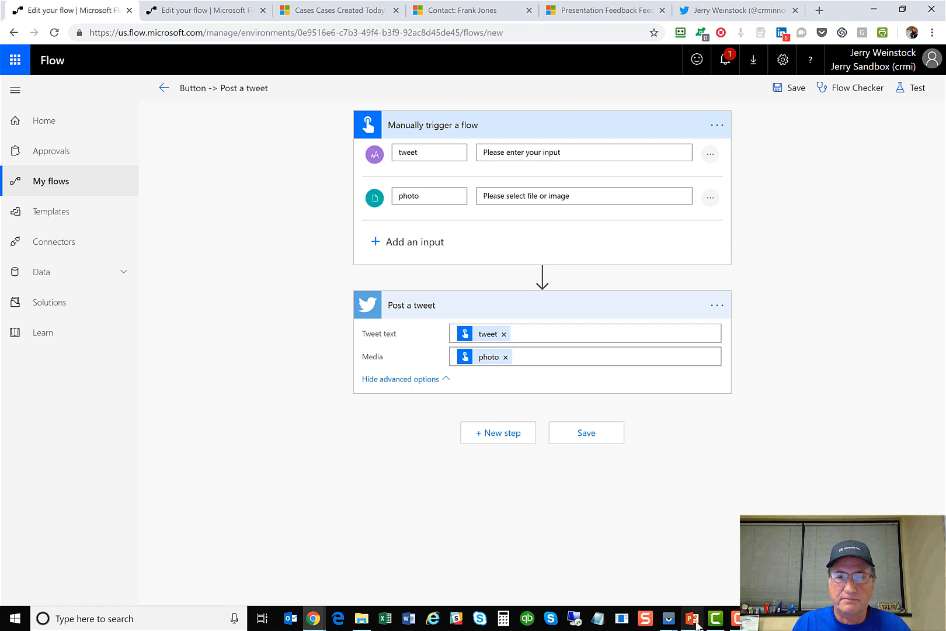
Switch to the mirrored phone in Vysor, place its window over the flow, and trigger the Button -> Post a tweet button.
{"action": "left_click", "coordinate": [674, 621]}
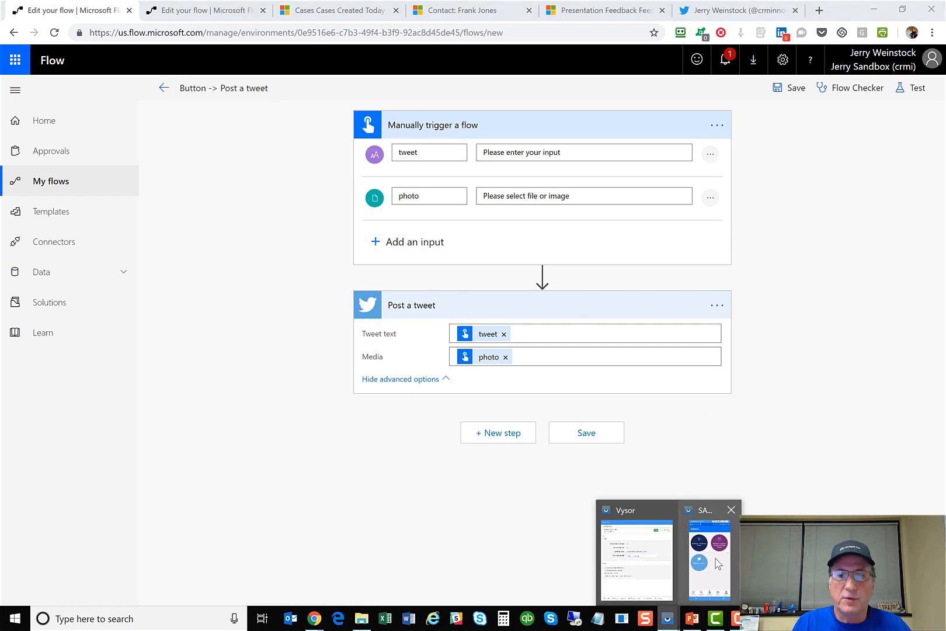
{"action": "left_click_drag", "start_coordinate": [944, 130], "coordinate": [397, 39]}
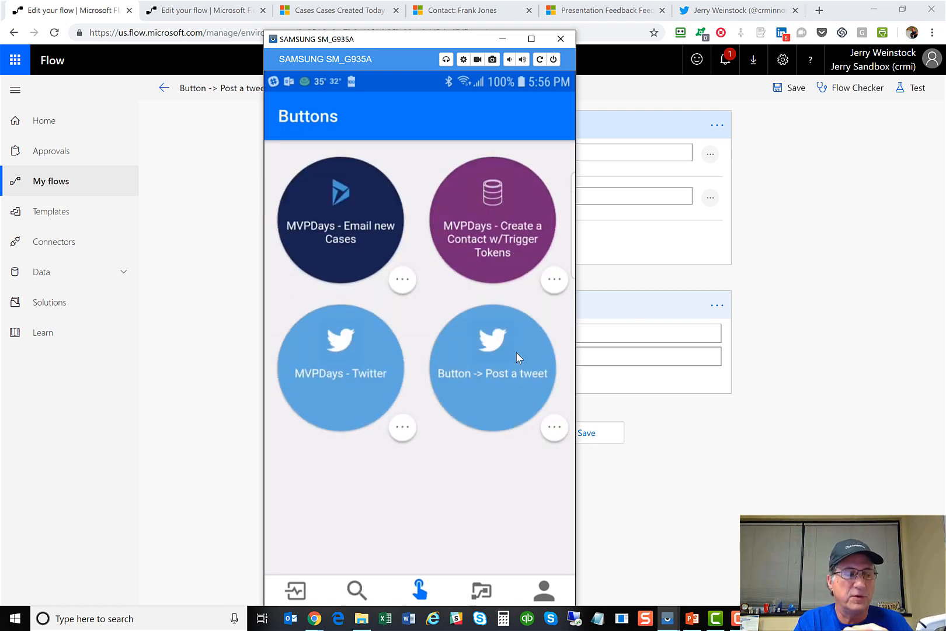
{"action": "left_click", "coordinate": [516, 353]}
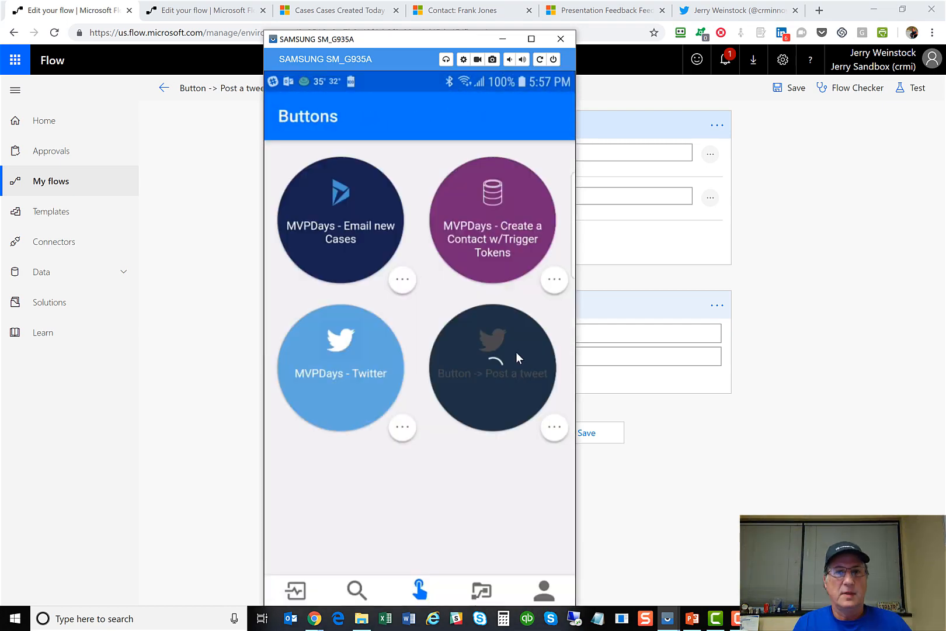
Switch to the Twitter profile in the browser and reload its Tweets to check for the new post.
{"action": "left_click", "coordinate": [725, 11]}
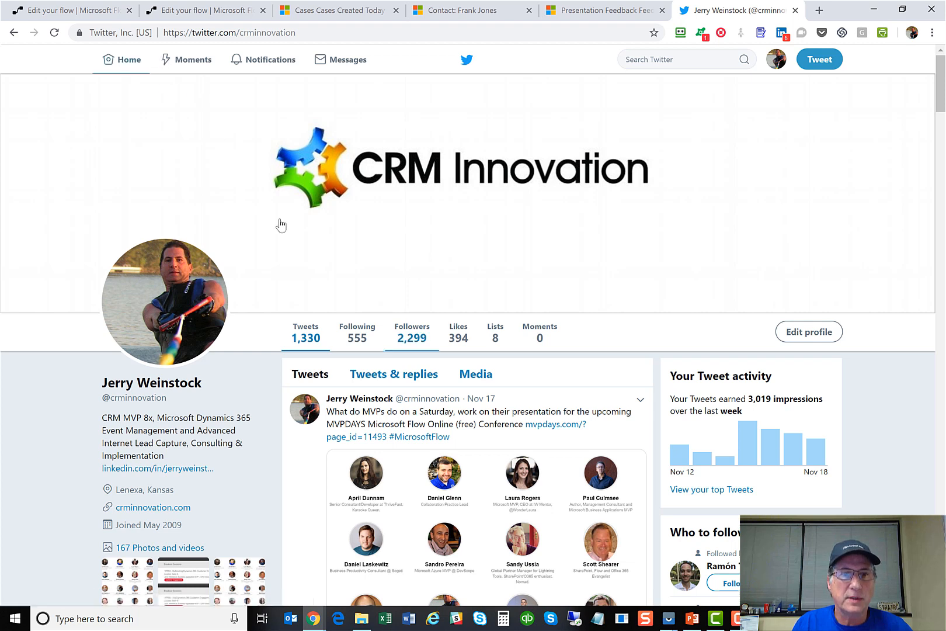
{"action": "left_click", "coordinate": [307, 338]}
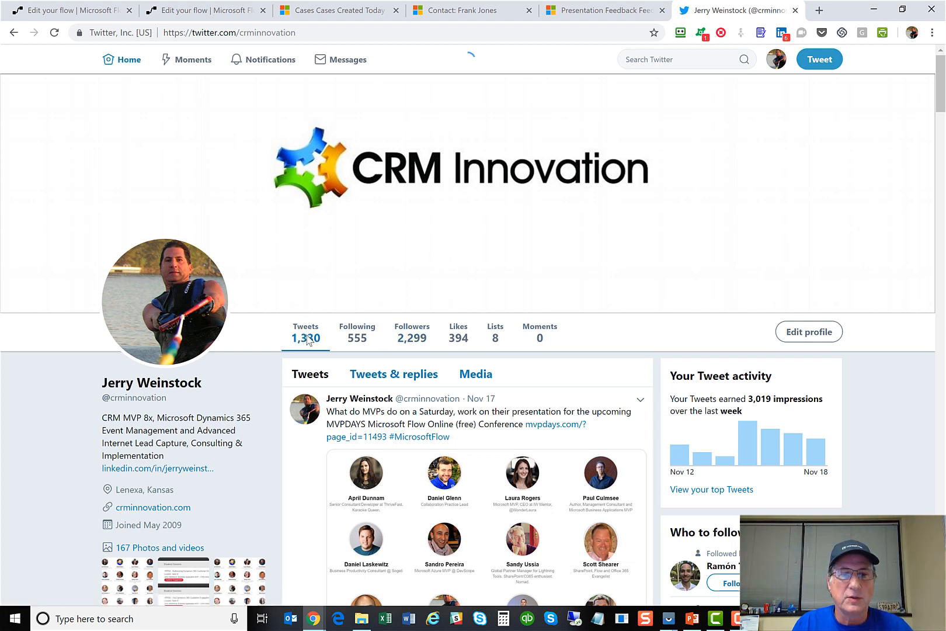